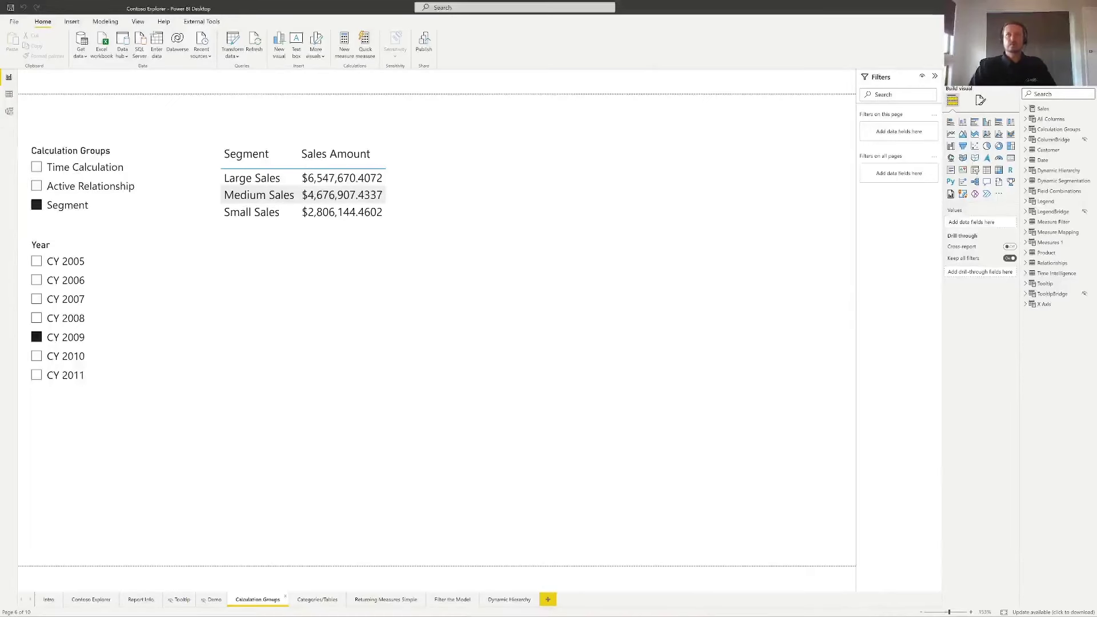
Step: Examine the relationships between the Date and Sales tables in the All tables model layout, and return to the report
click(8, 112)
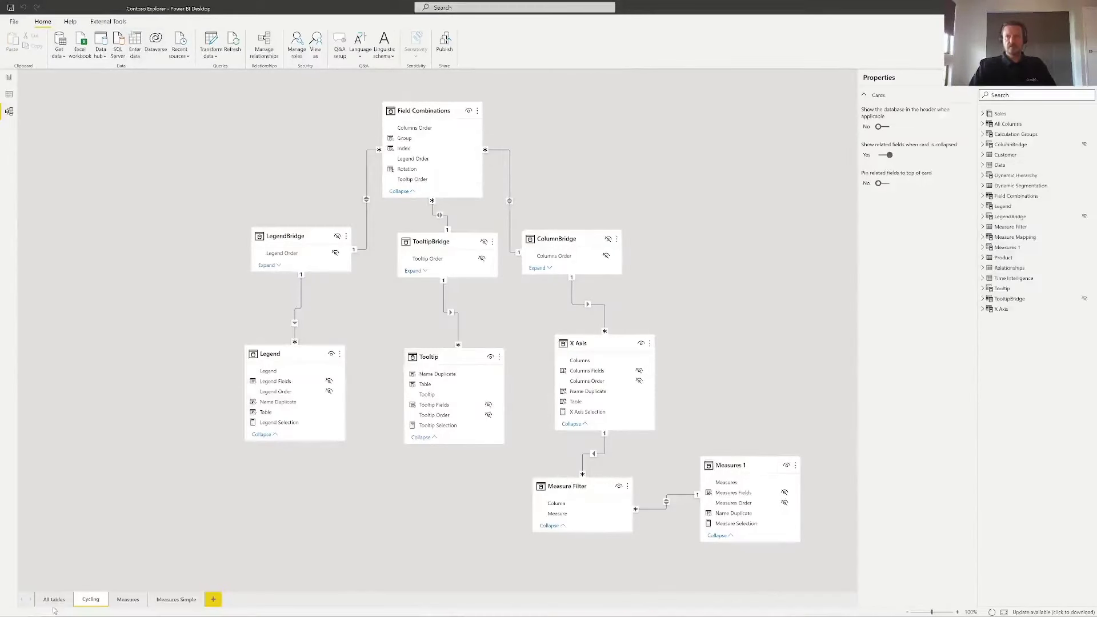
click(54, 600)
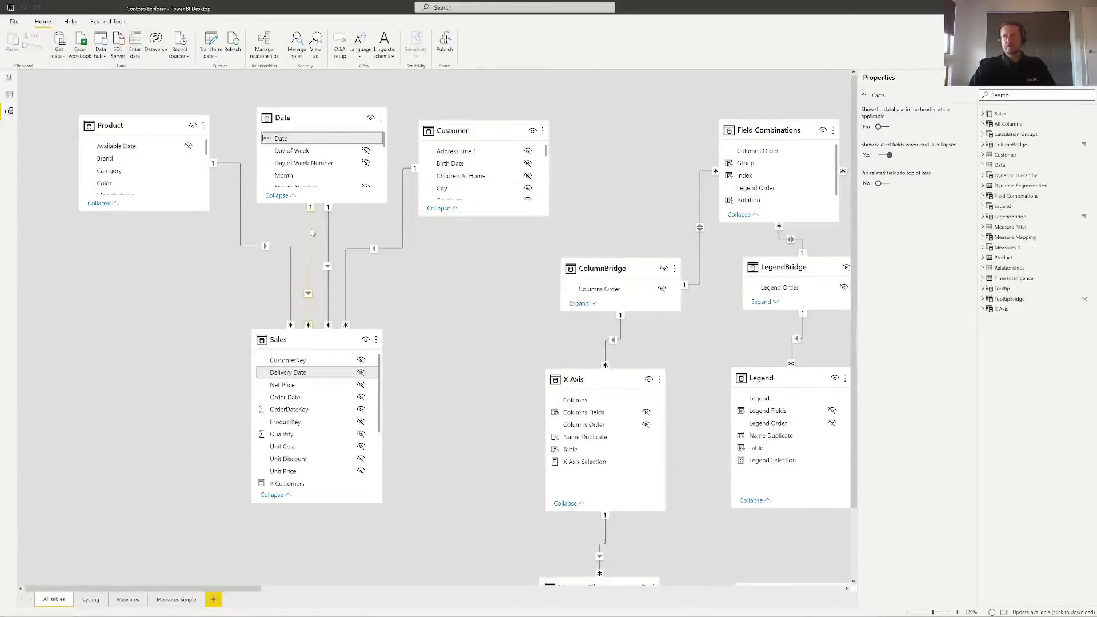
click(9, 77)
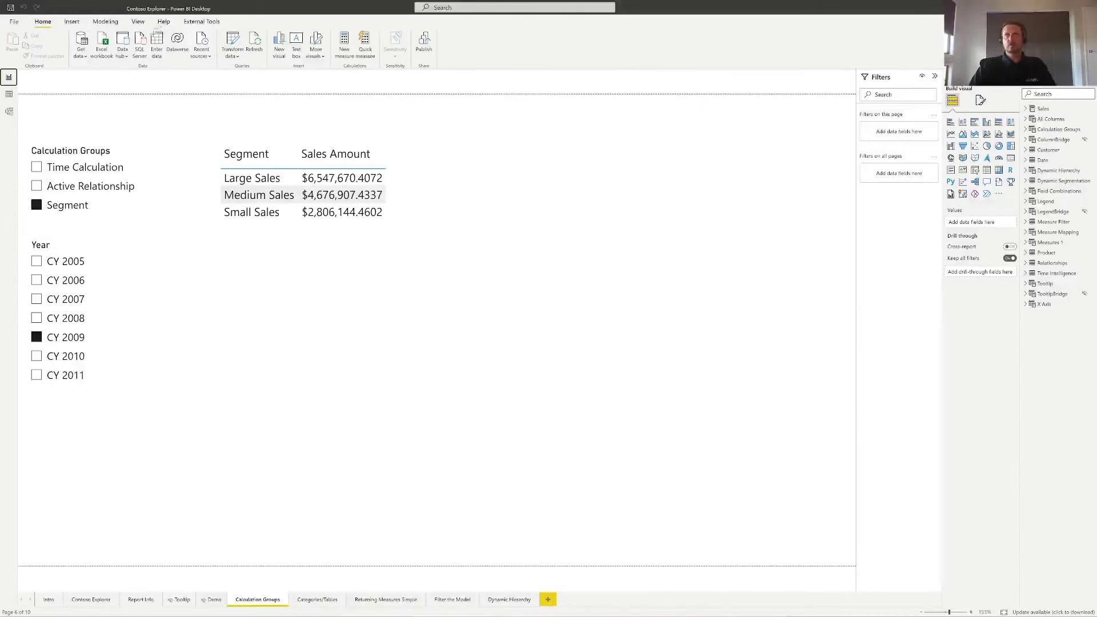
Step: Check which parameter types can be created in the model
click(106, 21)
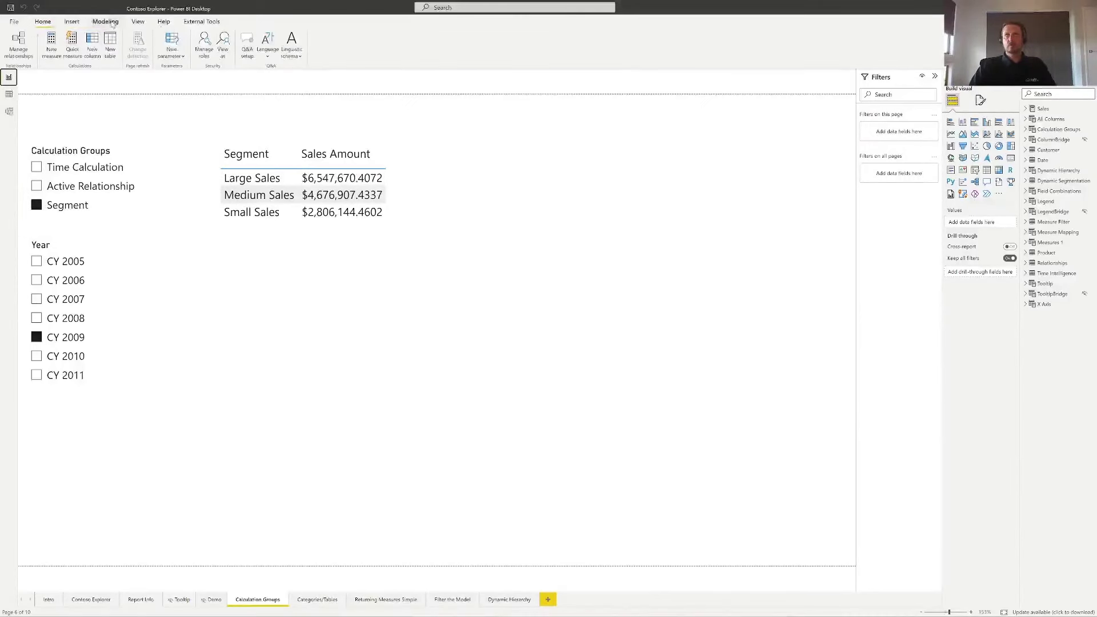
click(171, 53)
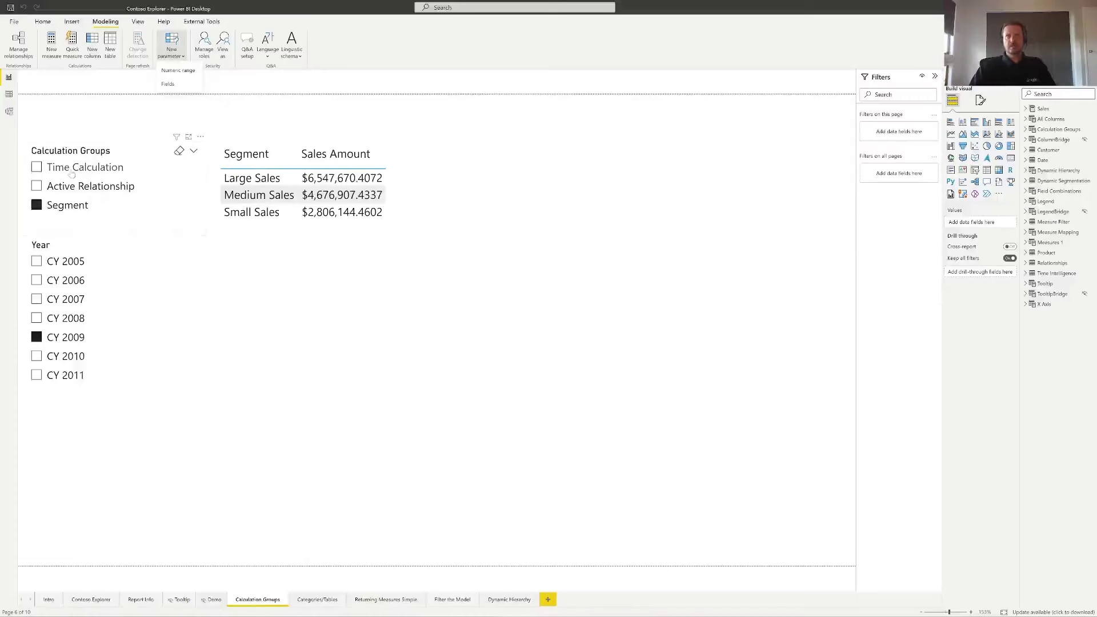
click(482, 233)
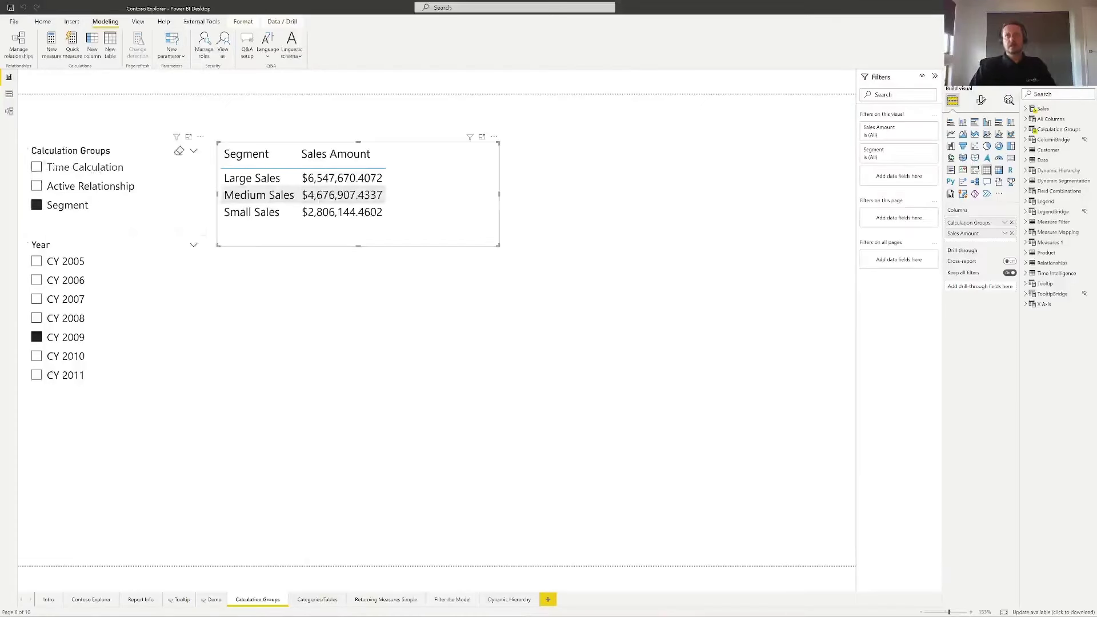
Step: Switch the Calculation Groups slicer to Time Calculation, to Active Relationship and back to Segment to compare the table's results
click(37, 167)
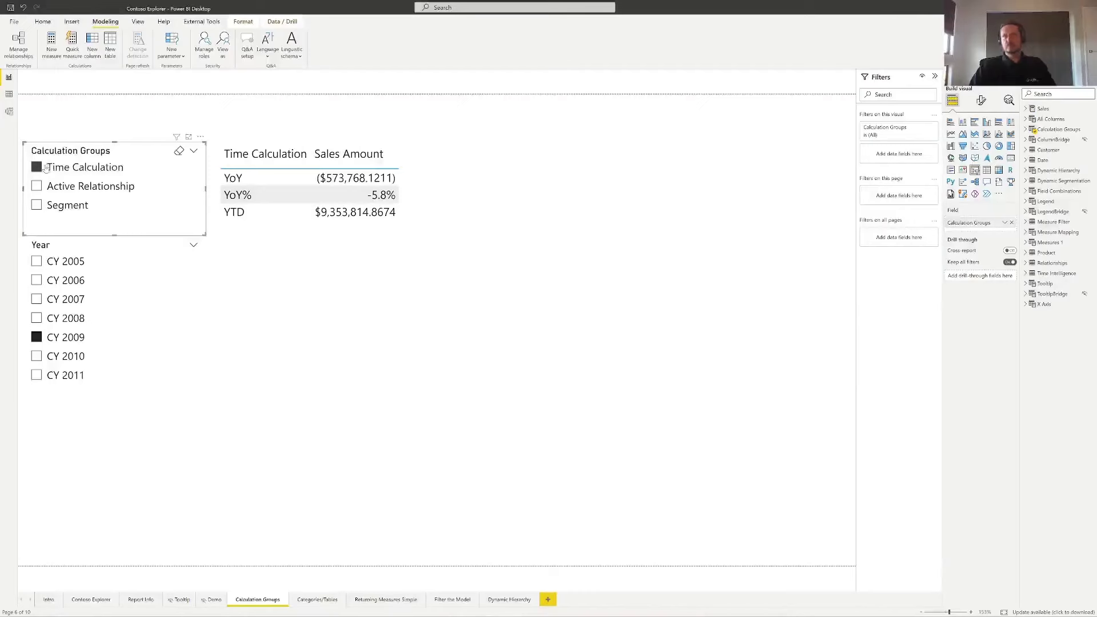
click(38, 186)
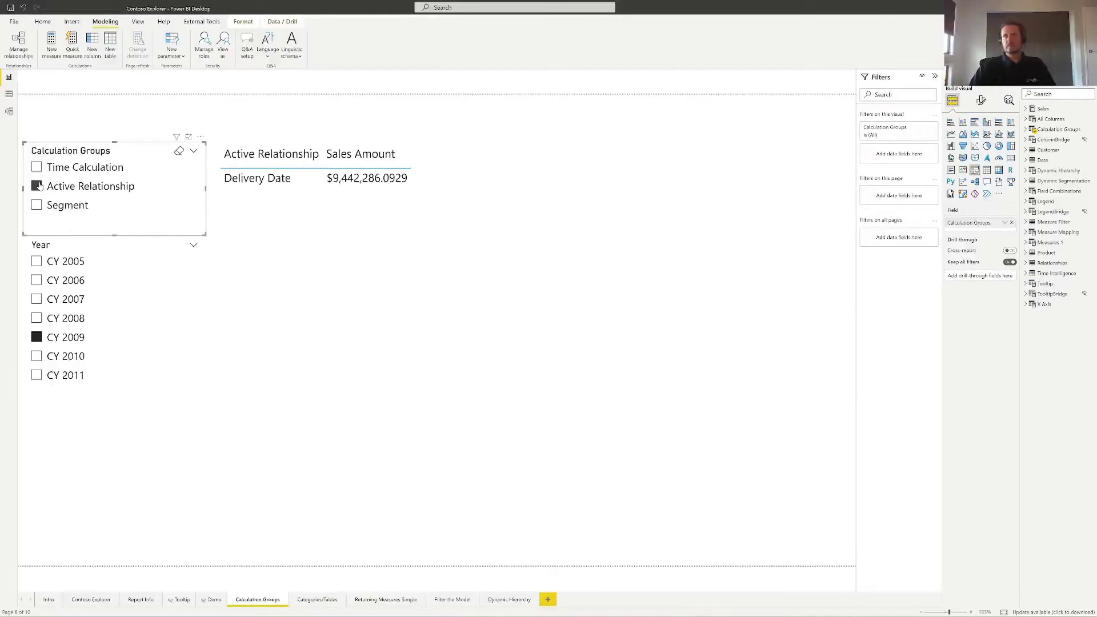
click(38, 205)
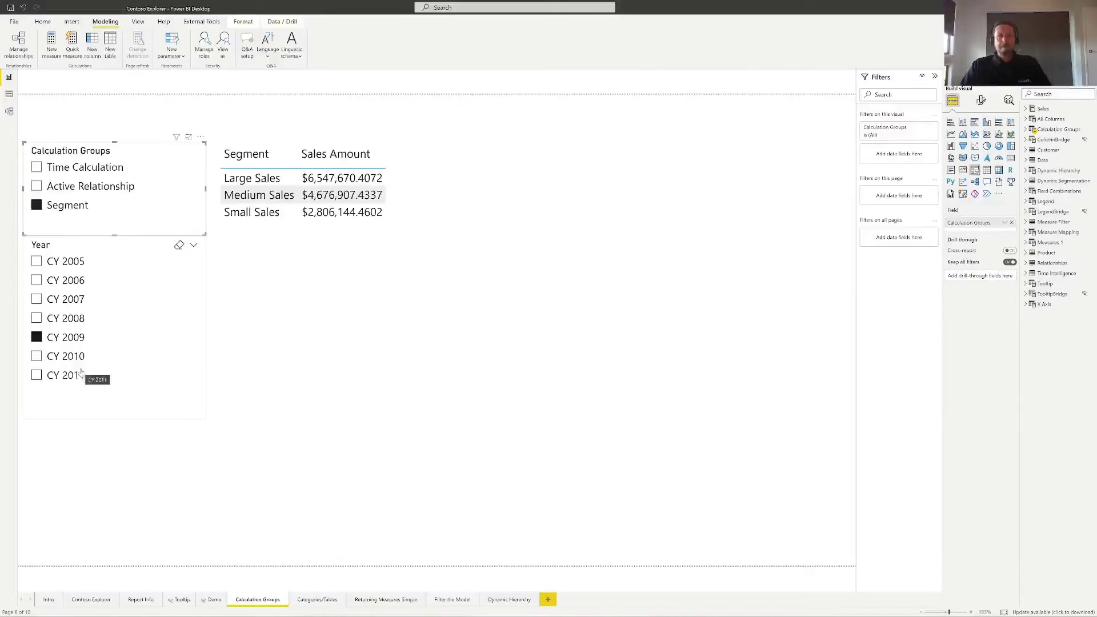
Step: Examine the All Columns field parameter's definition, its data rows and the formulas of its Table Name and Name columns
click(1050, 120)
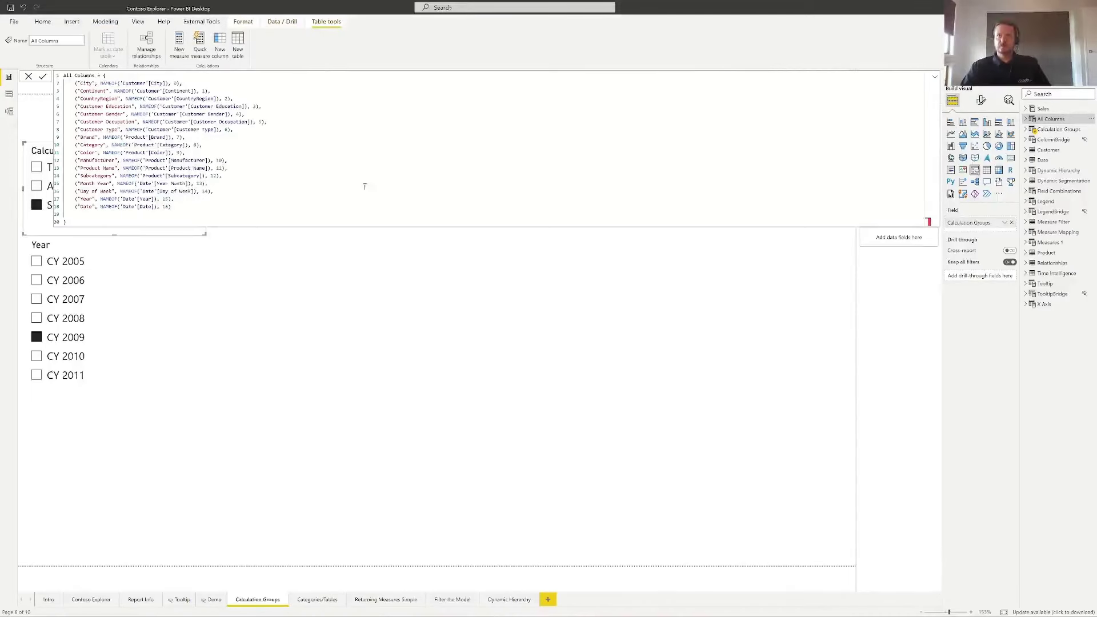
scroll(364, 186, up, 5)
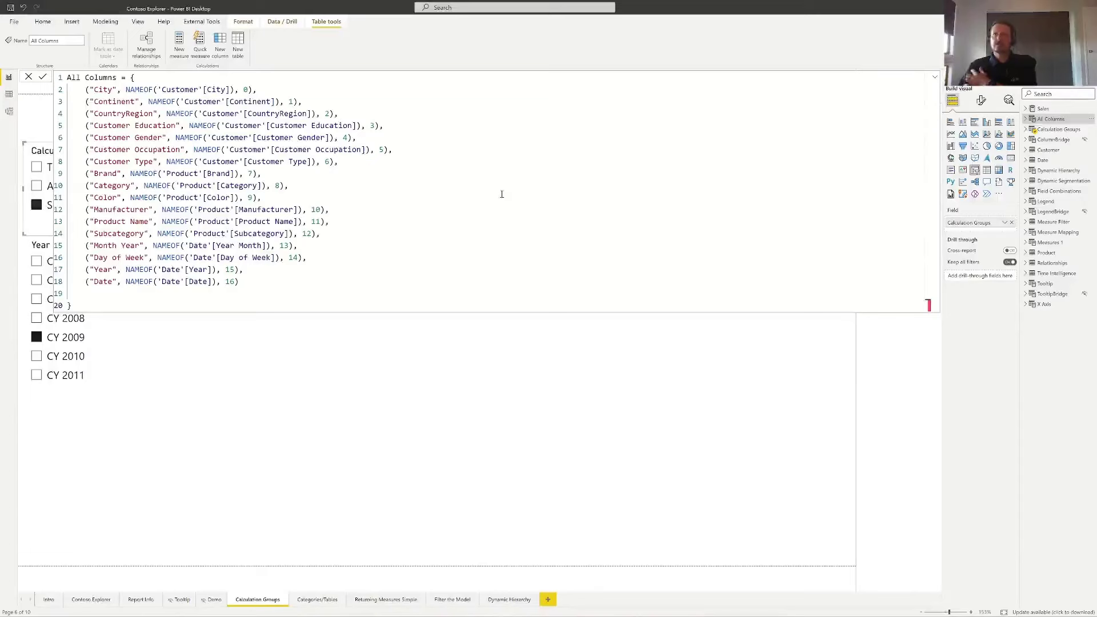
click(9, 94)
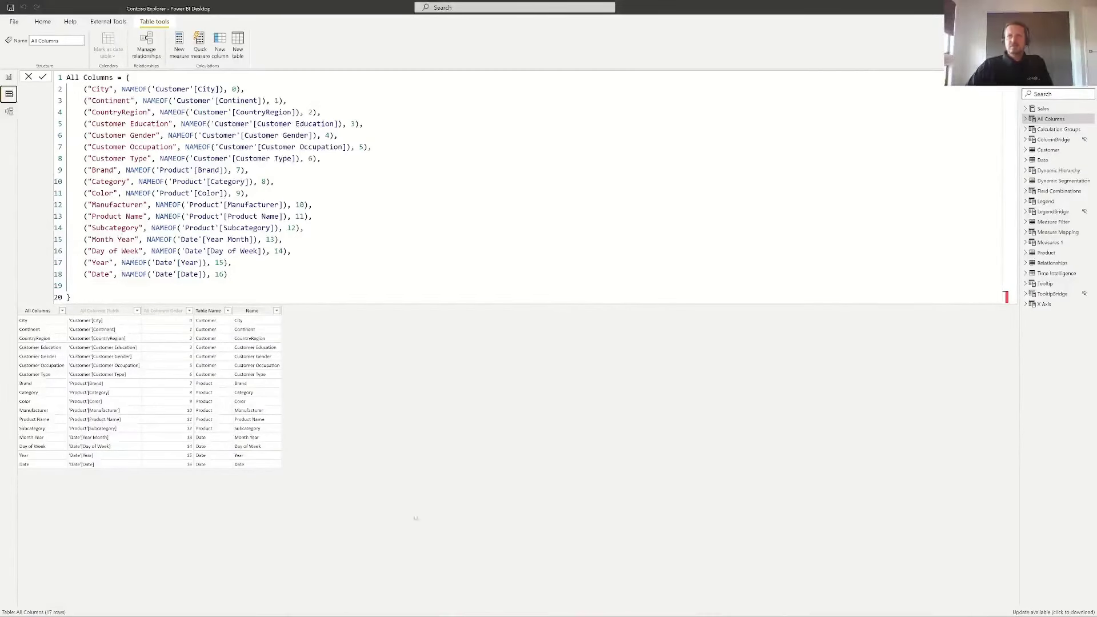
click(203, 311)
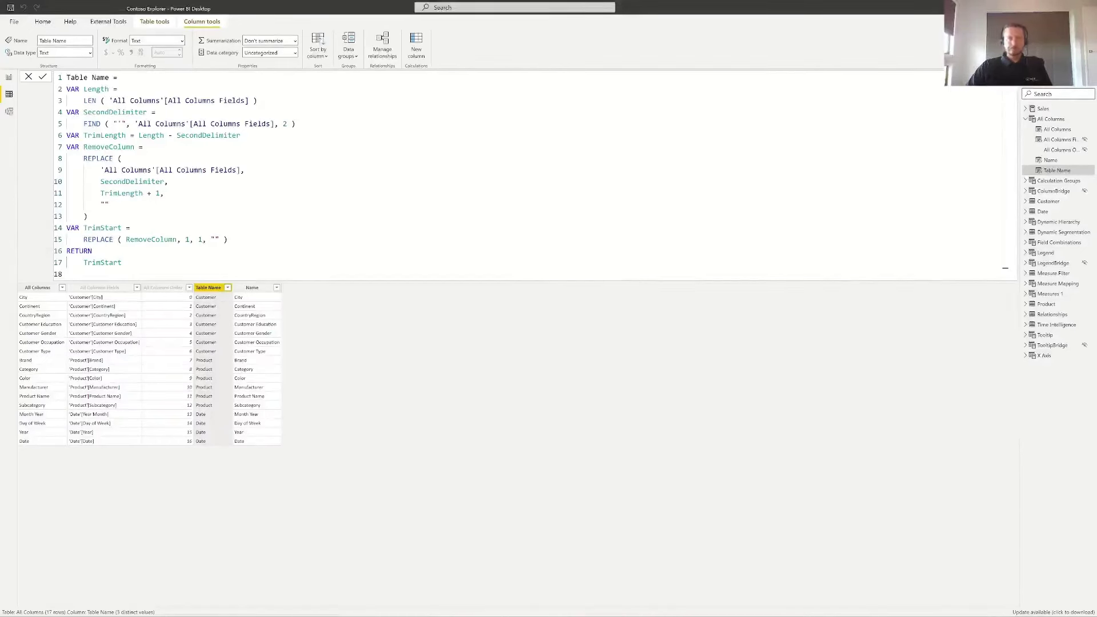
click(252, 287)
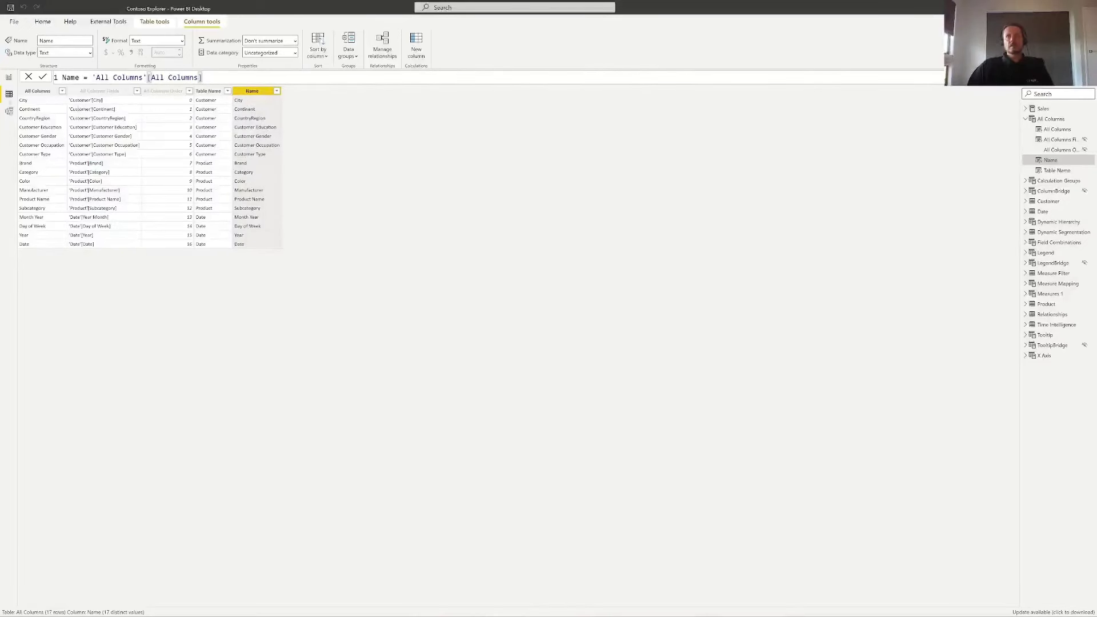
Step: On the Categories/Tables report page, clear the Month Year, Year and Date selections in the hierarchical slicer and collapse its Date group
click(8, 80)
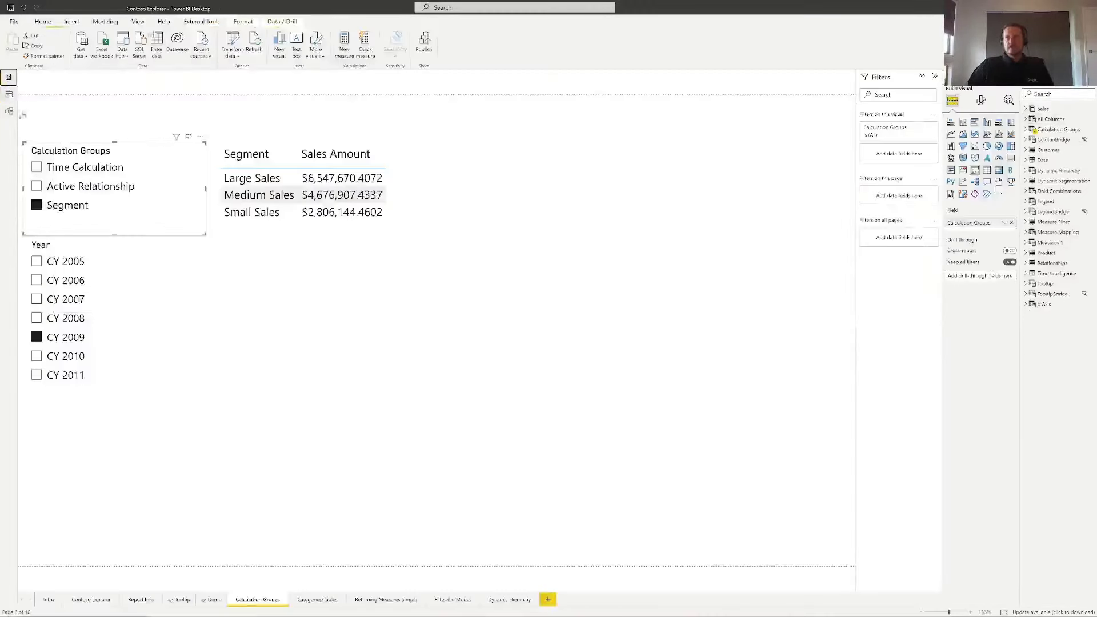
click(317, 600)
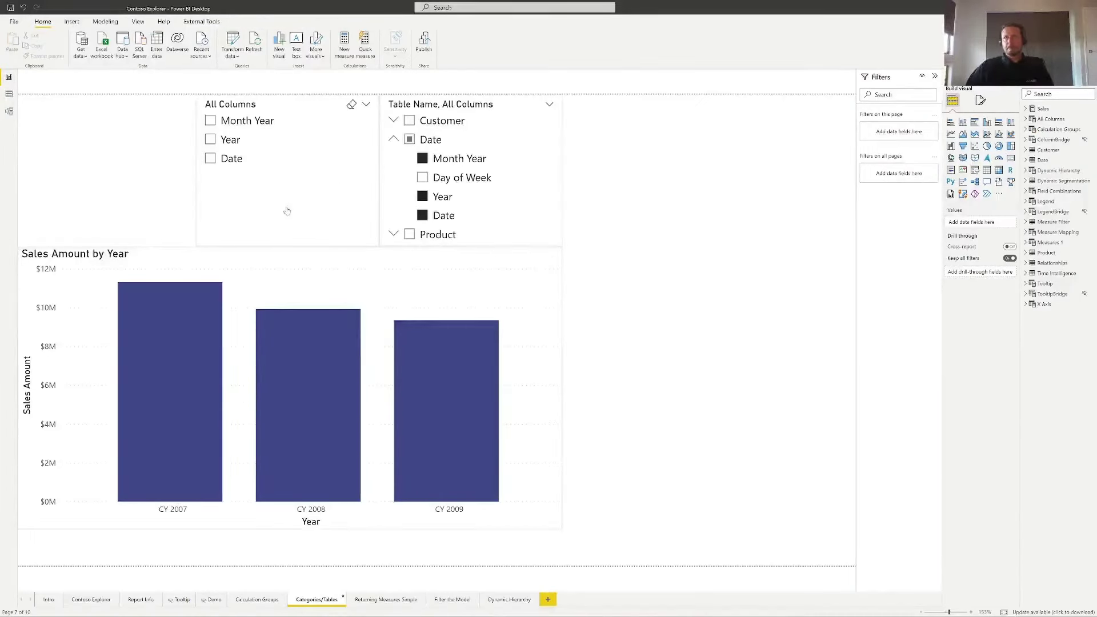
click(424, 163)
click(394, 140)
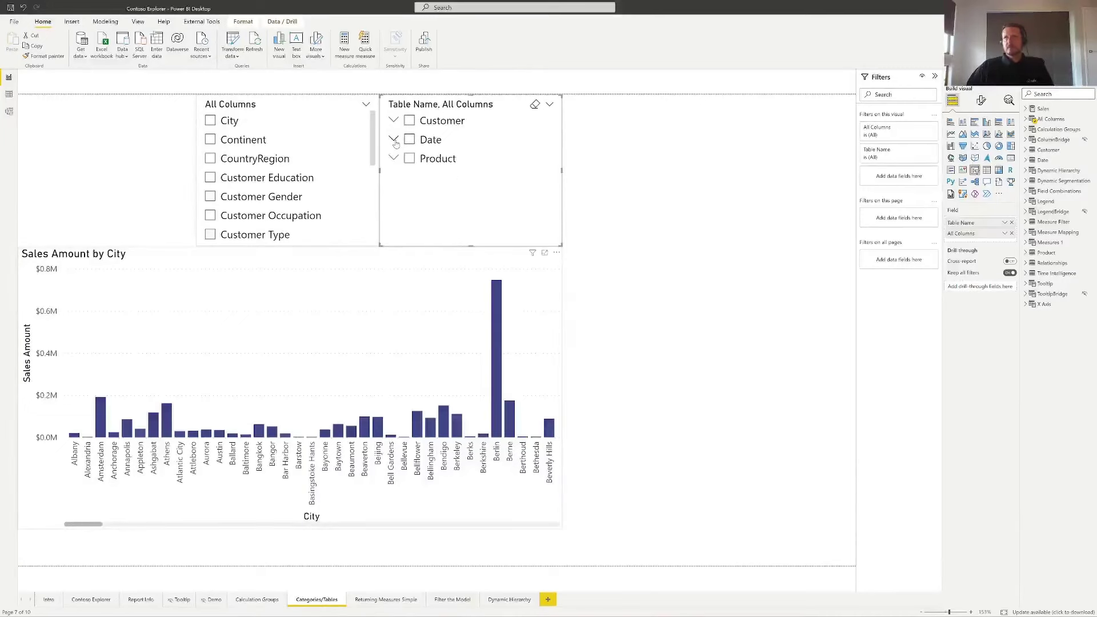
click(759, 227)
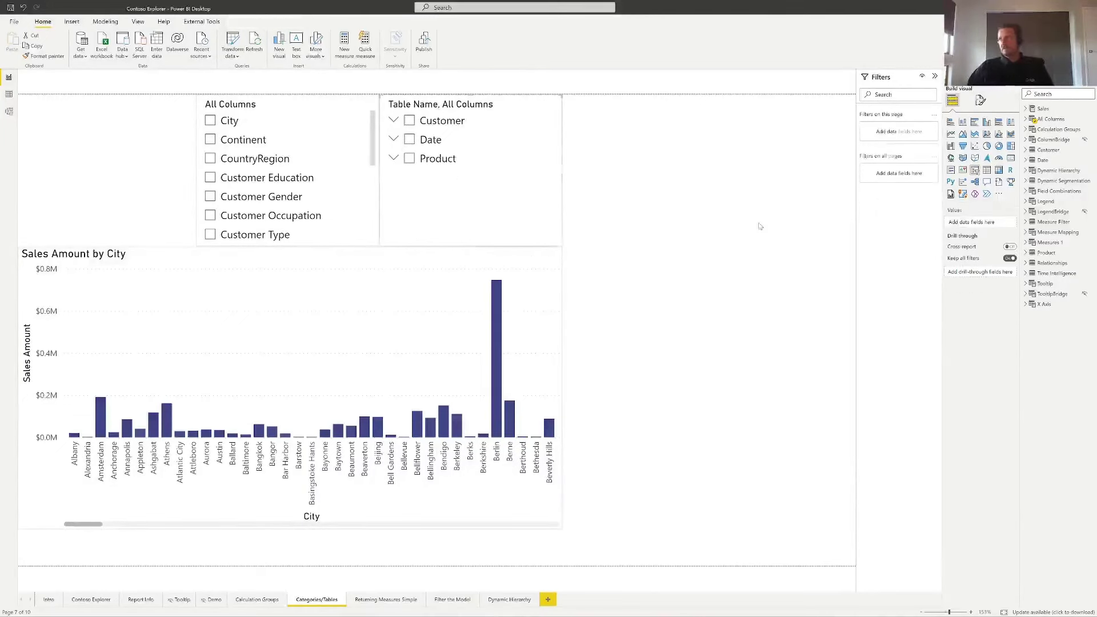
Step: Duplicate the All Columns slicer, place the copy to its left and replace the copy's field with Table Name
click(278, 104)
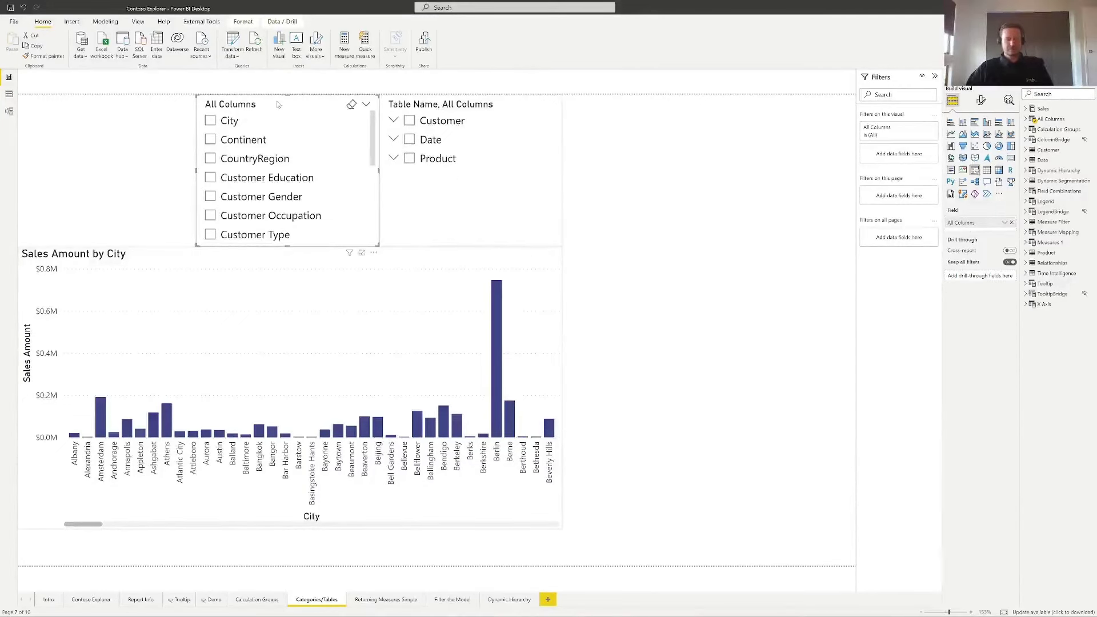
key(ctrl+c)
key(ctrl+v)
drag(279, 104, 106, 104)
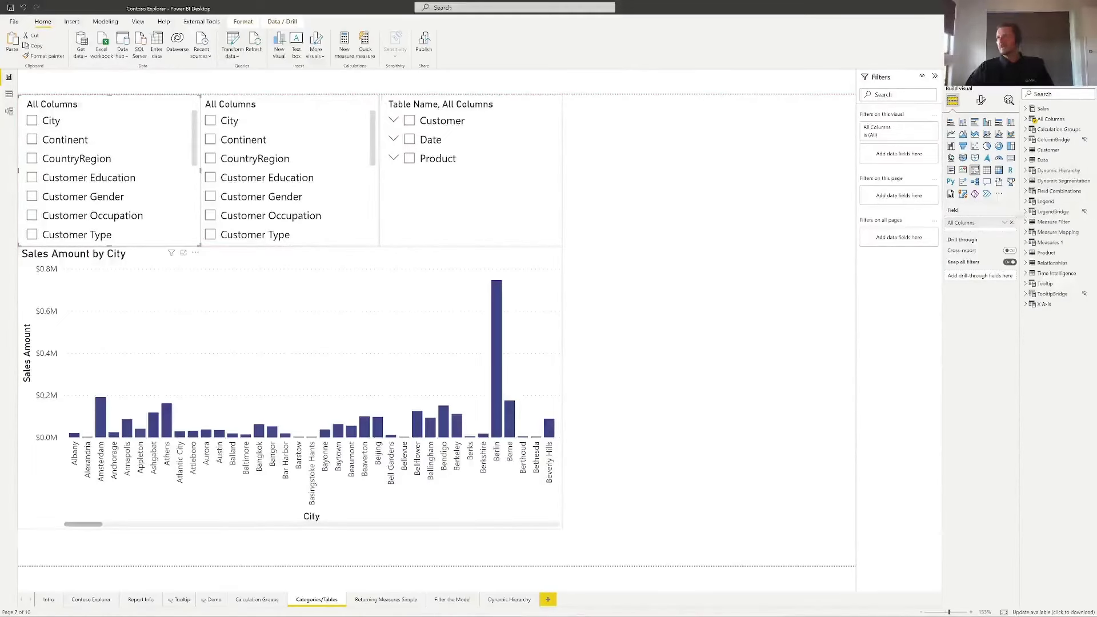
click(1026, 119)
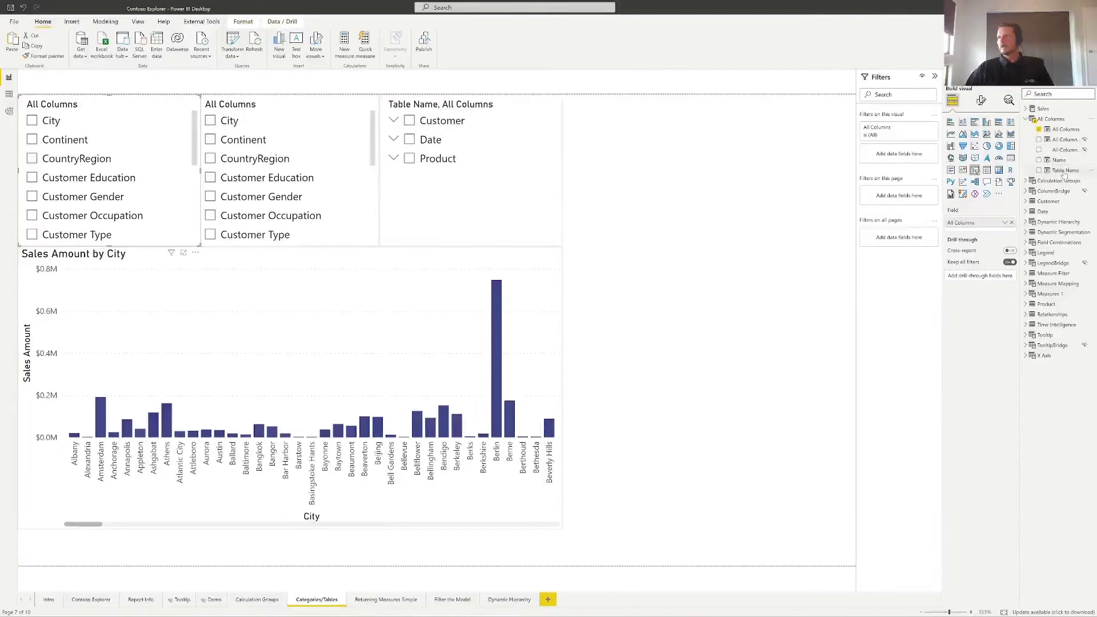
drag(1064, 170, 1012, 226)
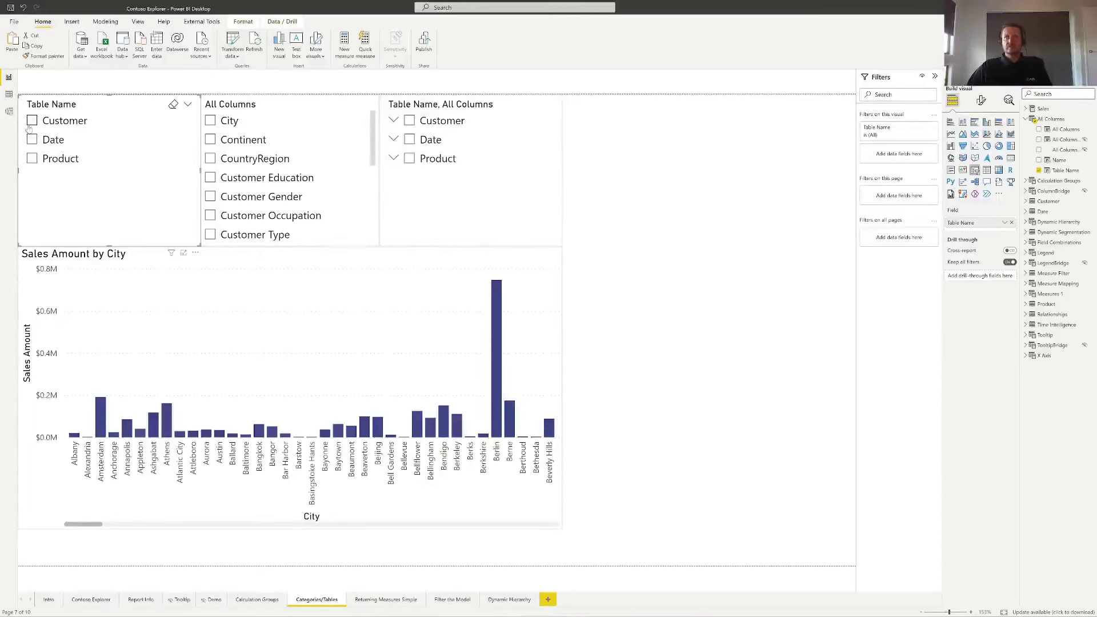
Step: Test the Table Name slicer with Customer, Date and Product, and try Brand and Category in the All Columns slicer before clearing them
click(32, 121)
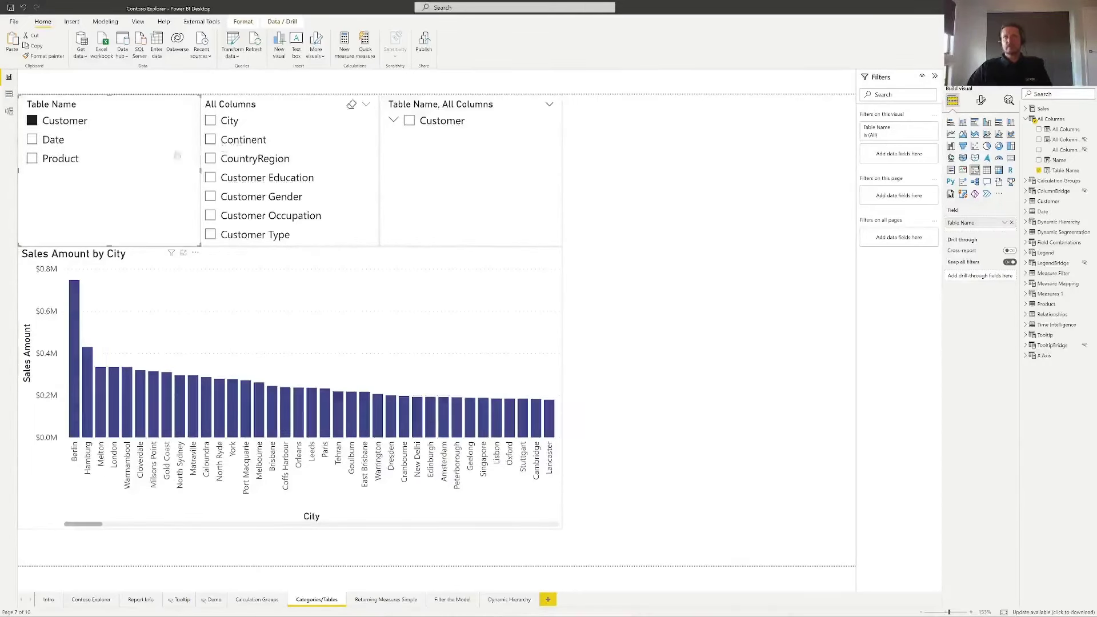
click(35, 140)
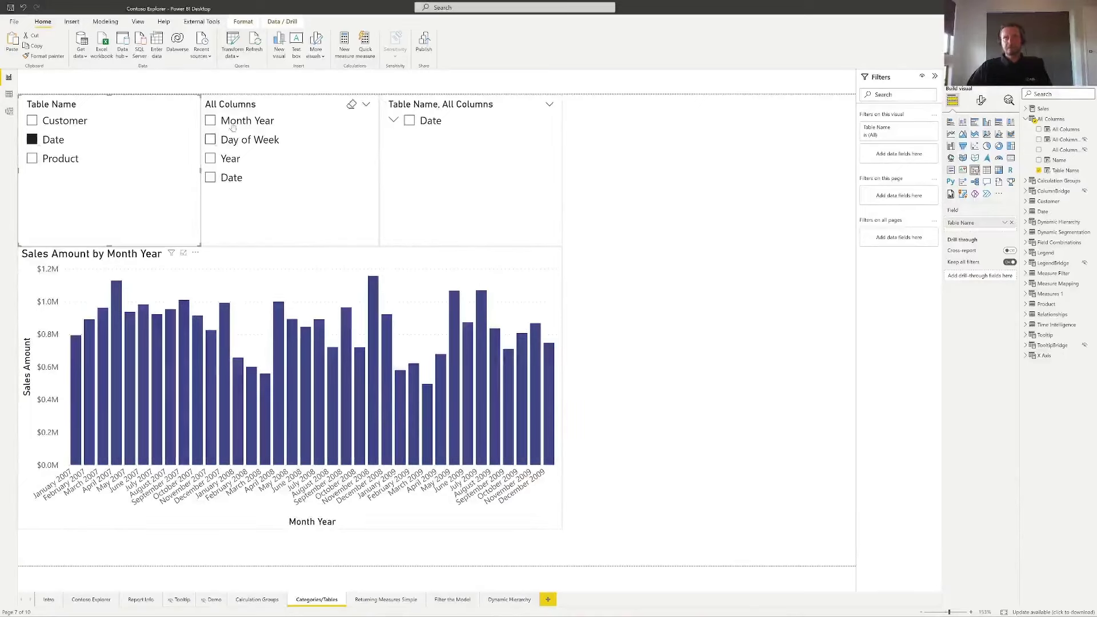
click(29, 161)
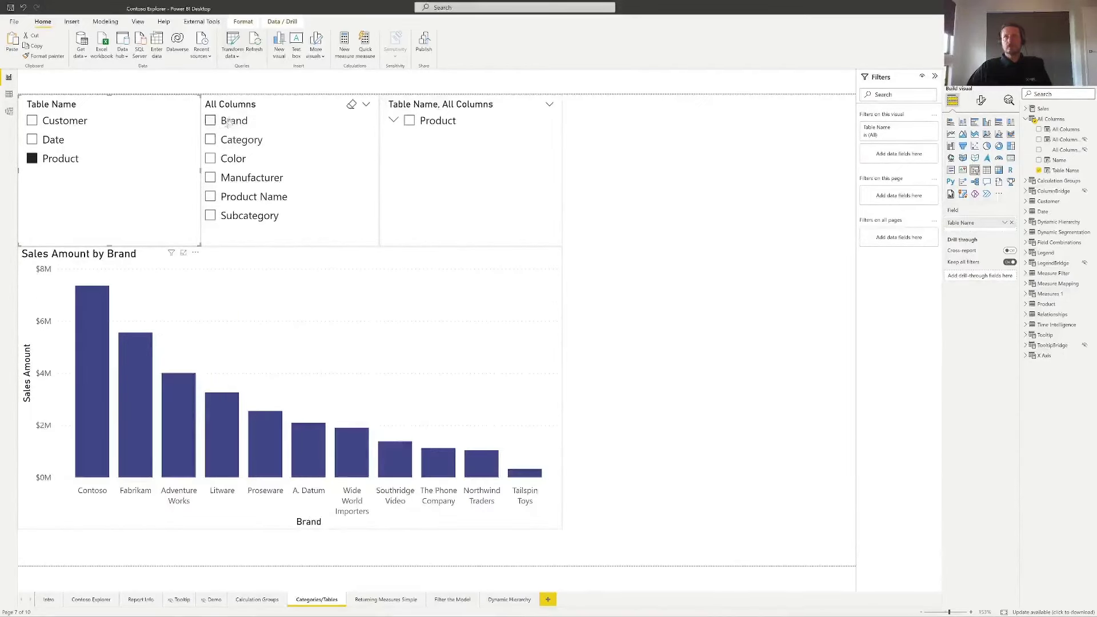
click(210, 121)
click(211, 140)
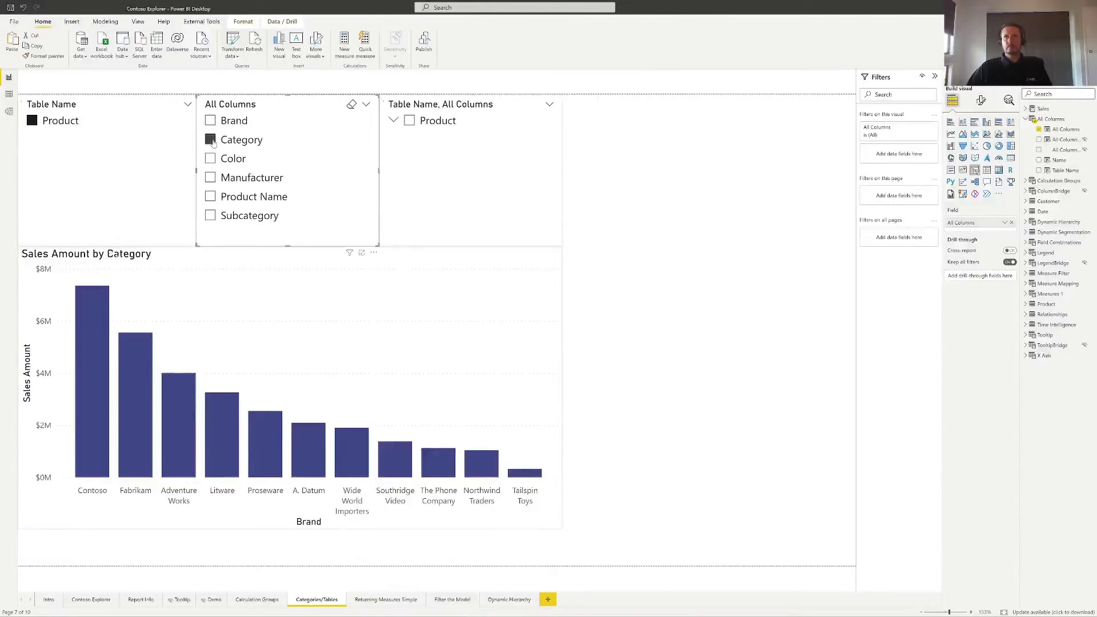
click(211, 140)
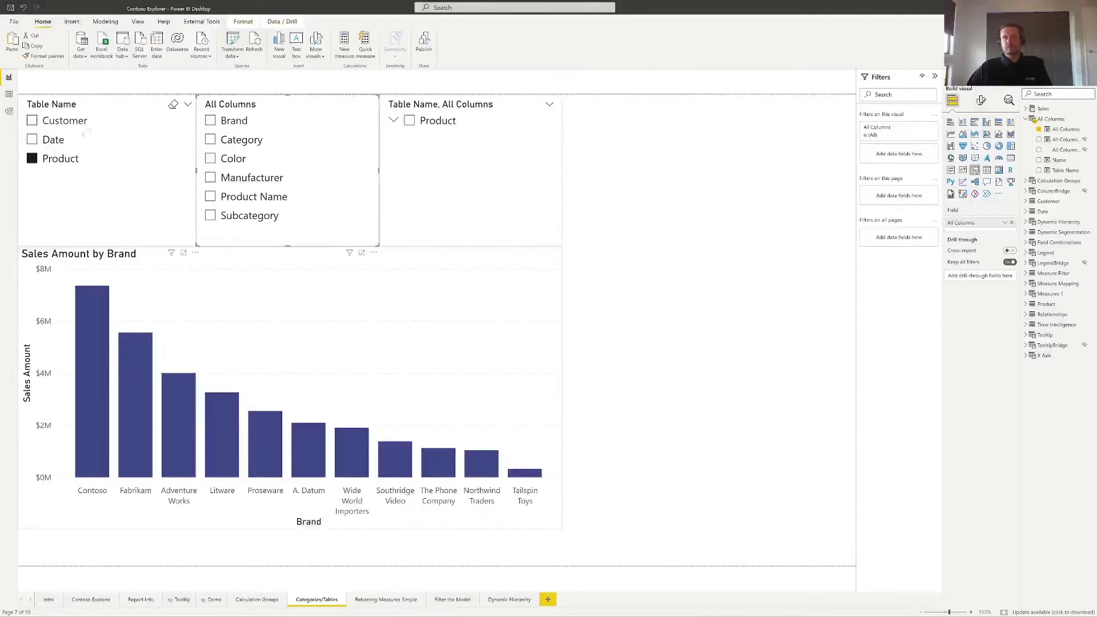
Step: Filter the Table Name slicer to Date, and set the All Columns slicer to multi-select without CTRL and show the "Select all" option
click(32, 139)
click(258, 106)
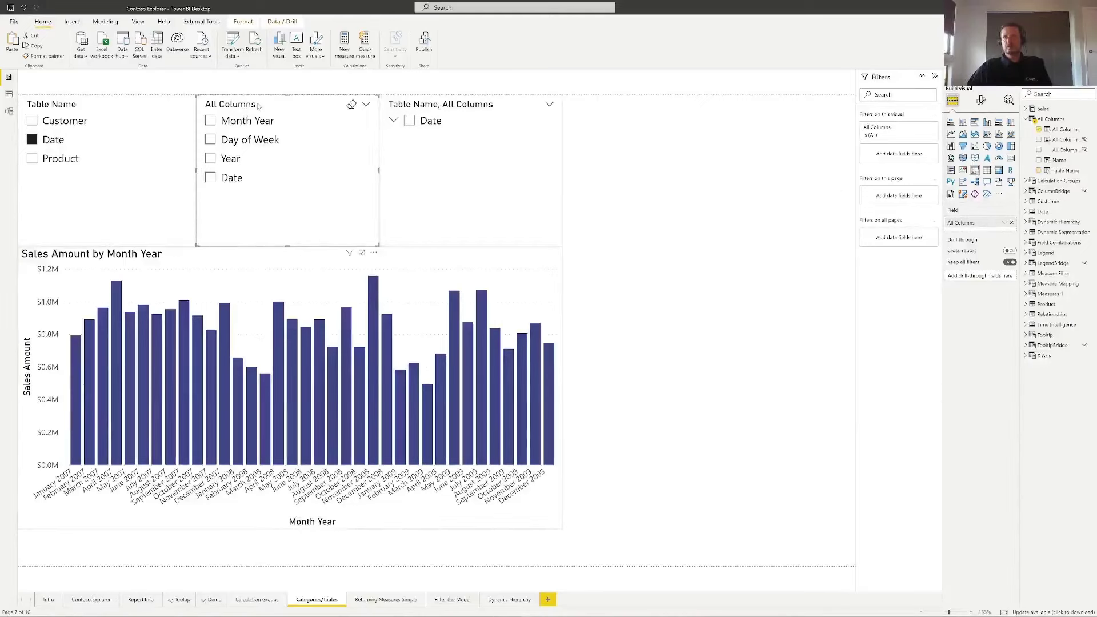
click(980, 101)
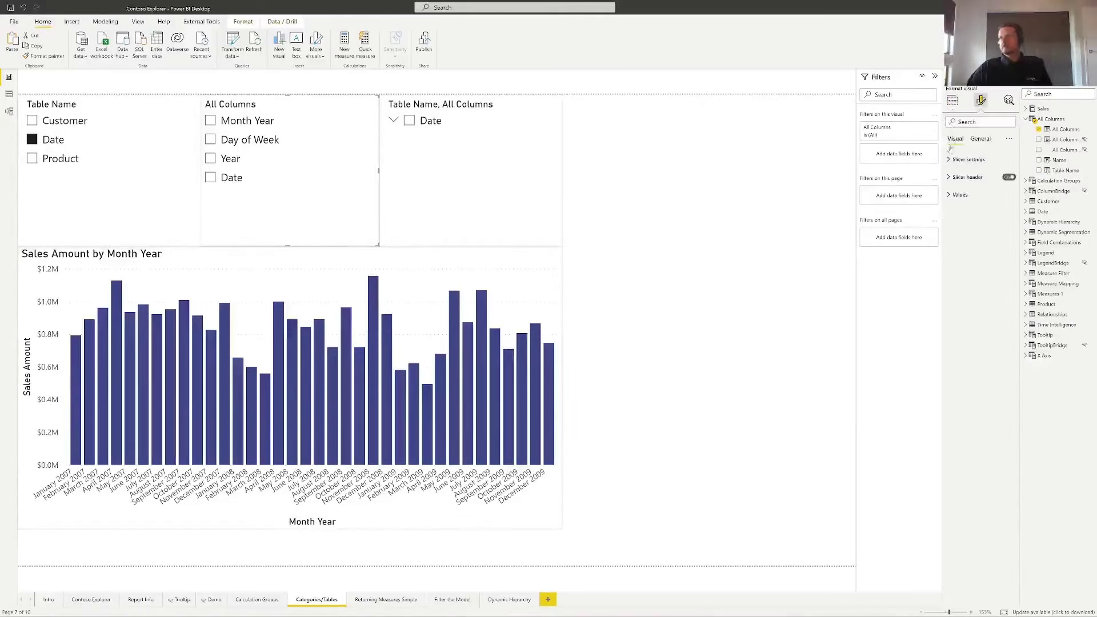
click(968, 160)
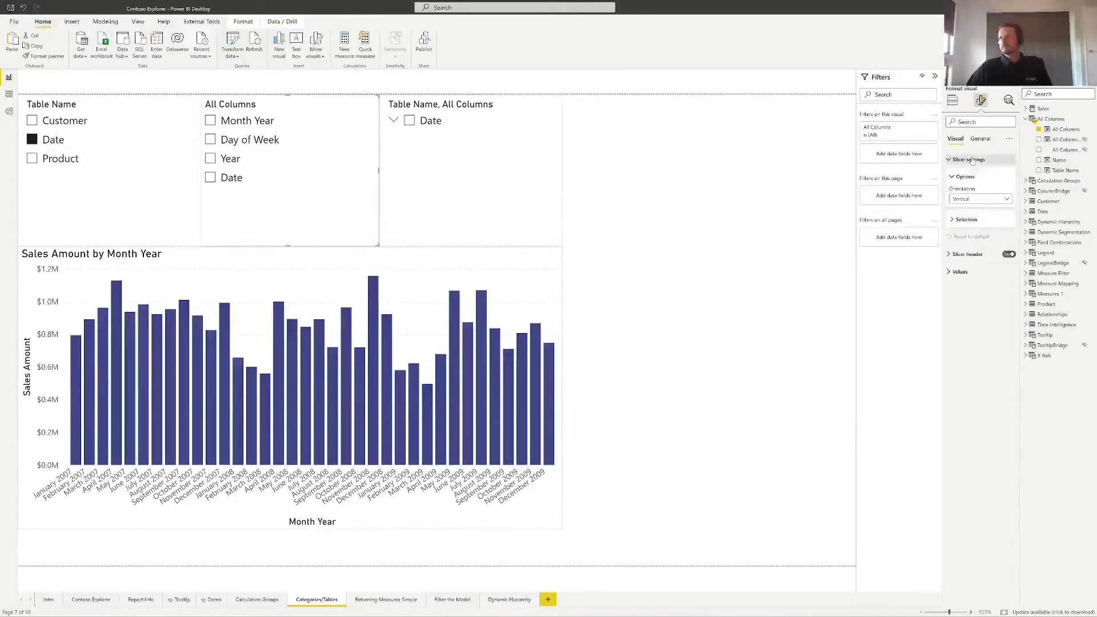
click(972, 221)
click(1006, 243)
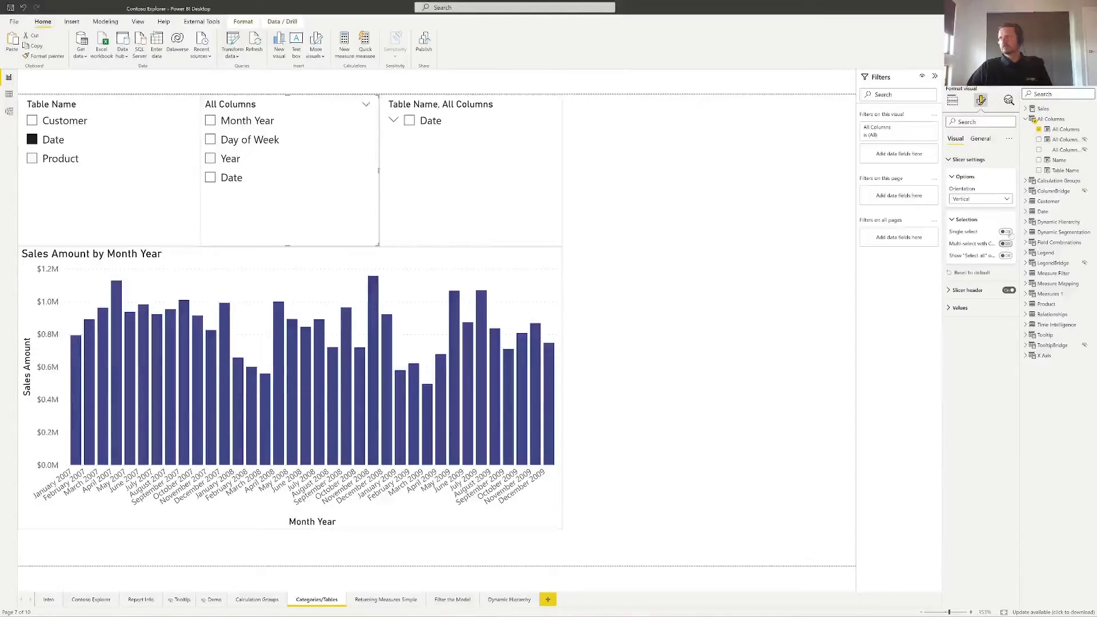
click(1006, 256)
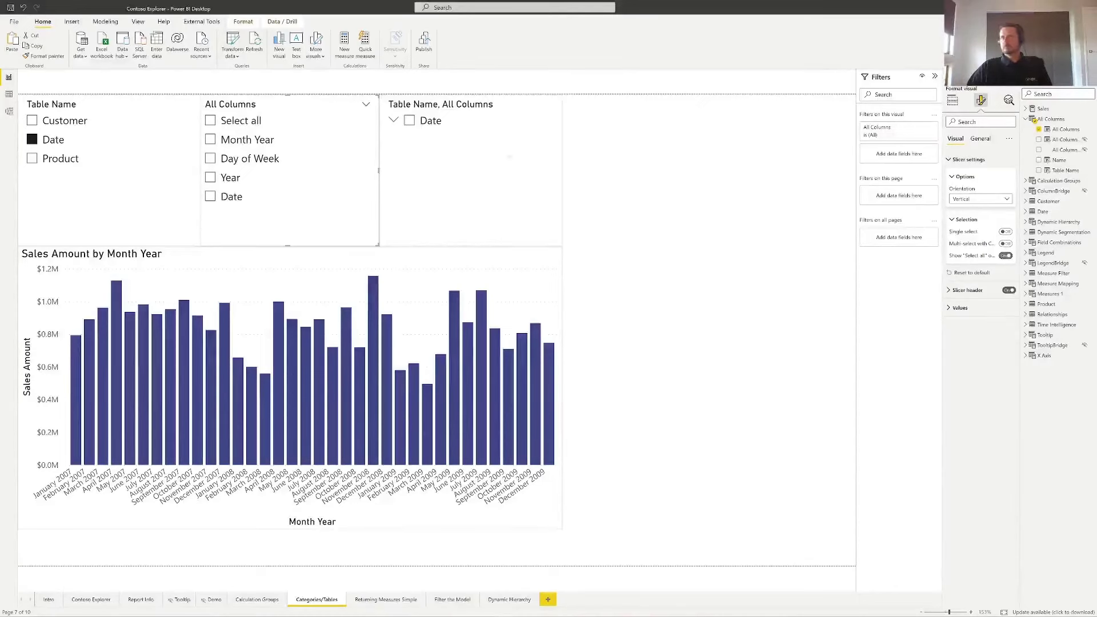
Step: Select all entries in the All Columns slicer and test the Table Name slicer with Customer, Date and Product, ending on Date
click(211, 121)
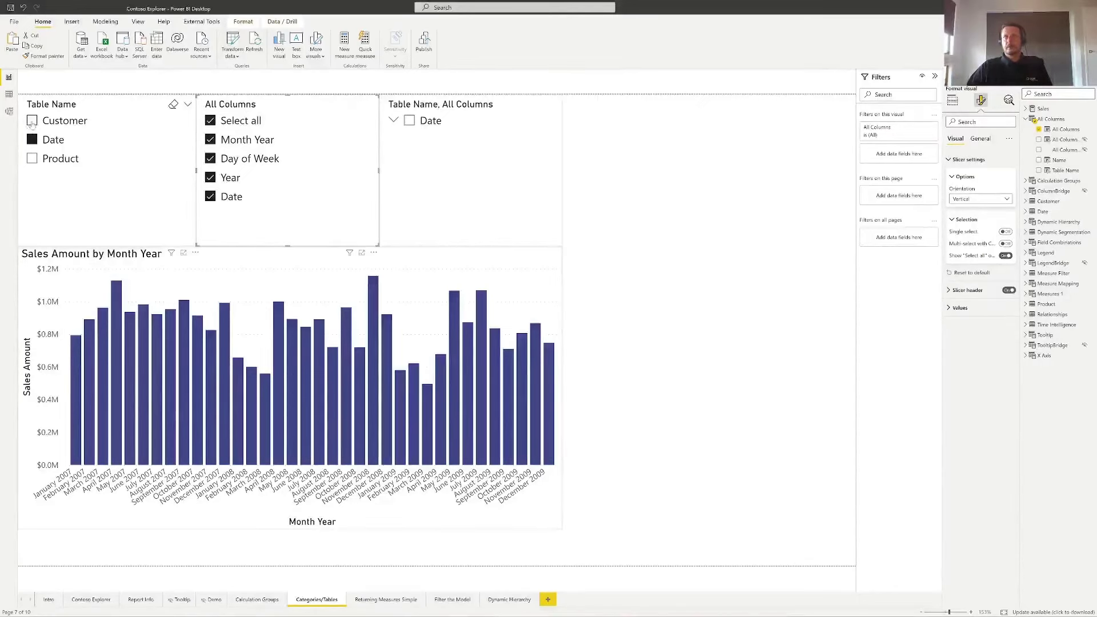
click(32, 121)
click(32, 140)
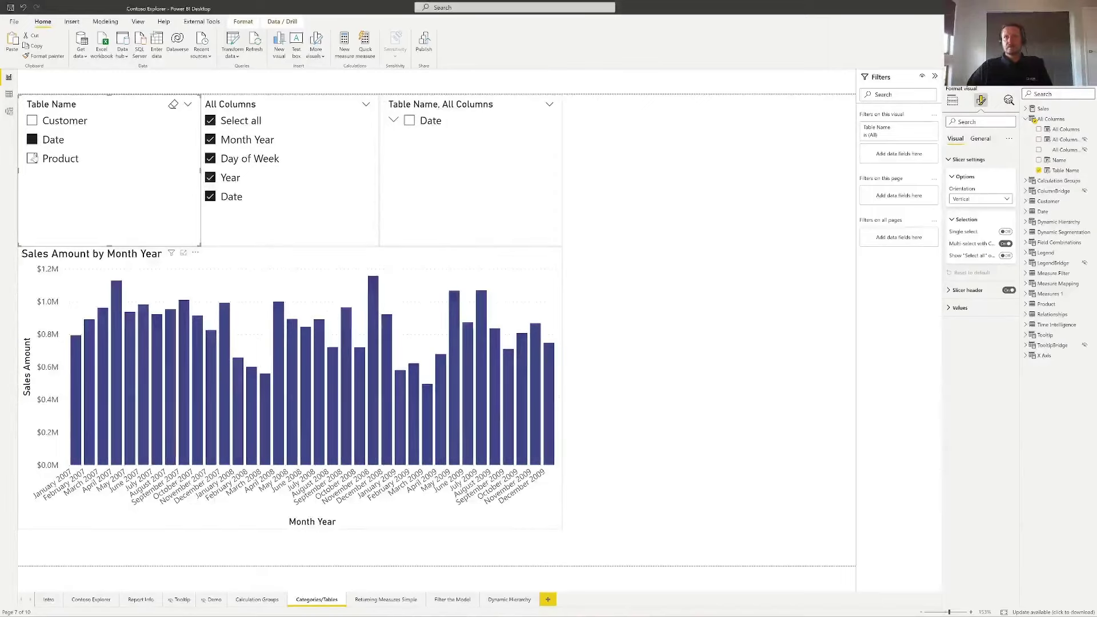
click(32, 158)
click(32, 139)
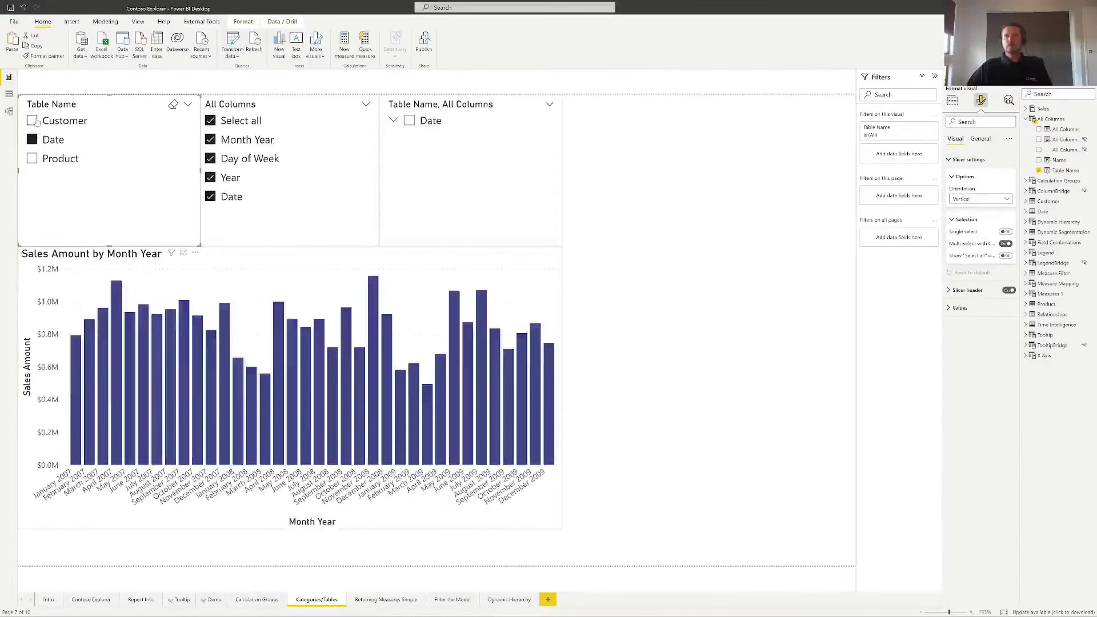
Step: Switch the Table Name slicer to Customer and back to Date, and drill the sales chart one level down and back up
click(32, 121)
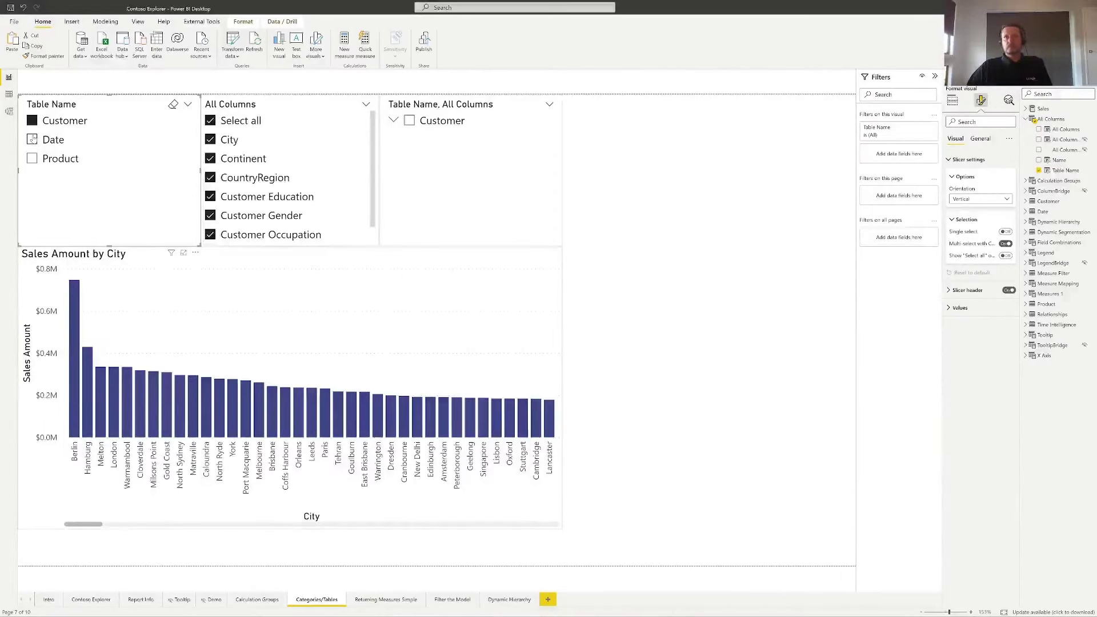
click(32, 139)
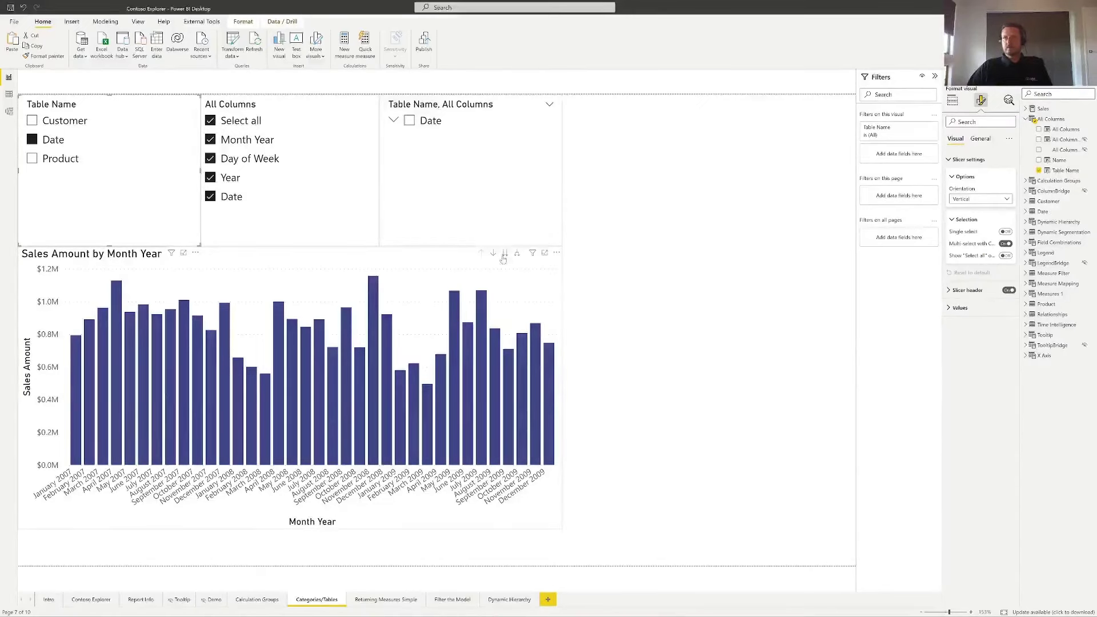
click(505, 253)
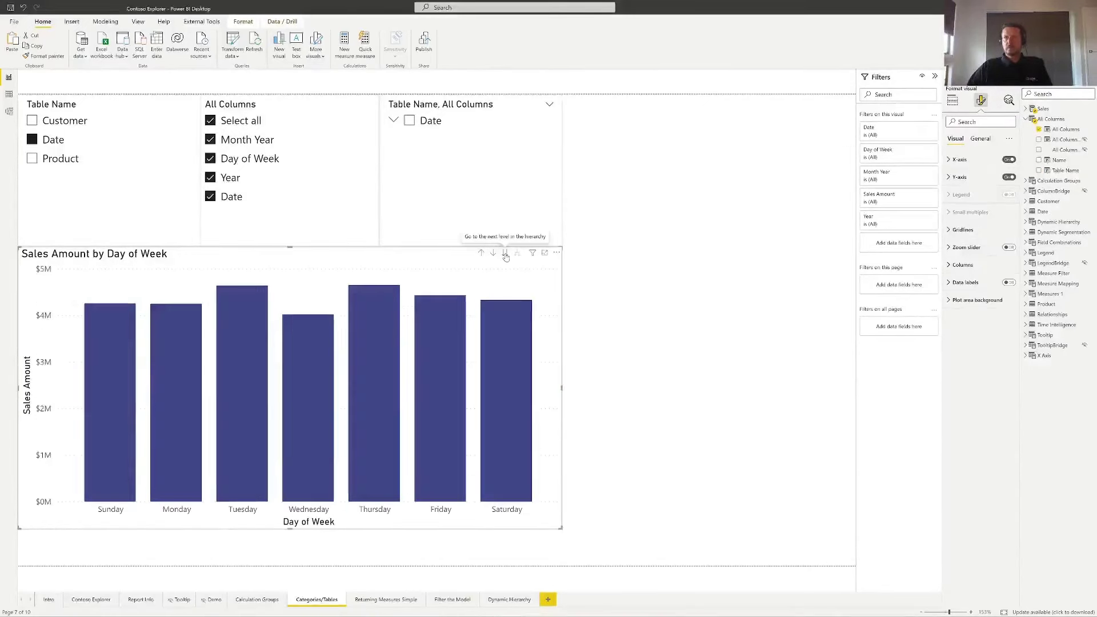
click(481, 253)
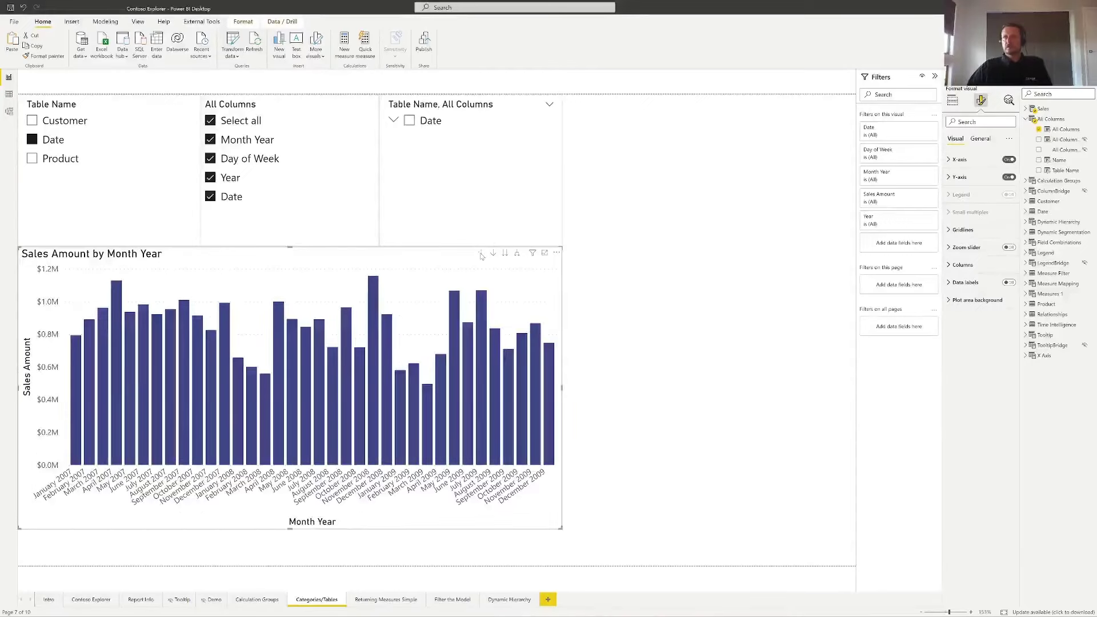
Step: Clear the selections in the Table Name and All Columns slicers, and filter Table Name to Date again
click(33, 140)
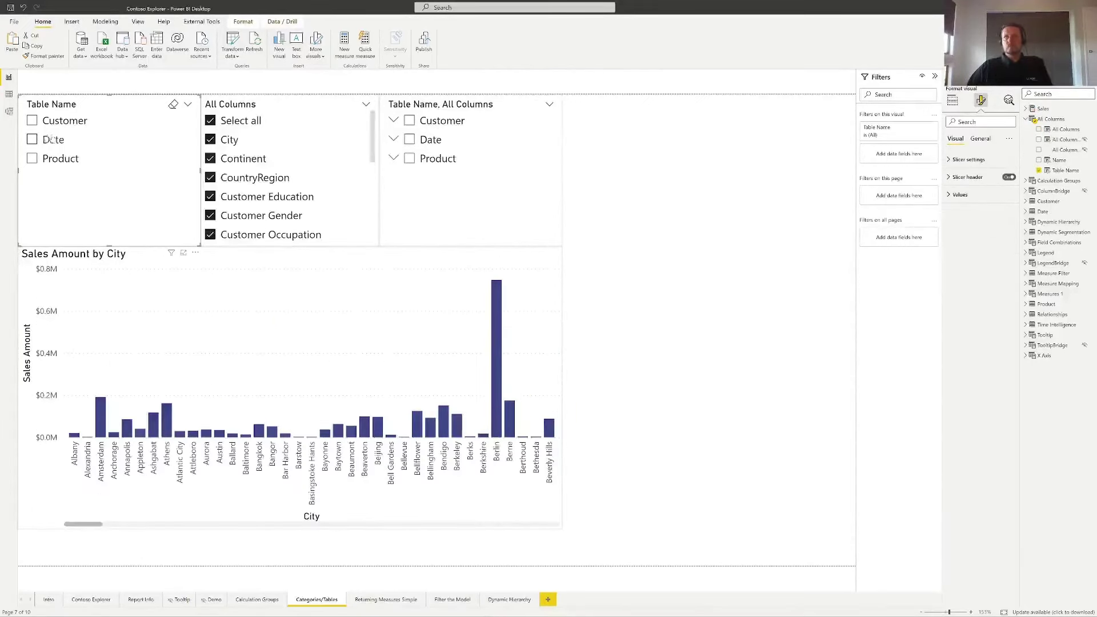
click(213, 120)
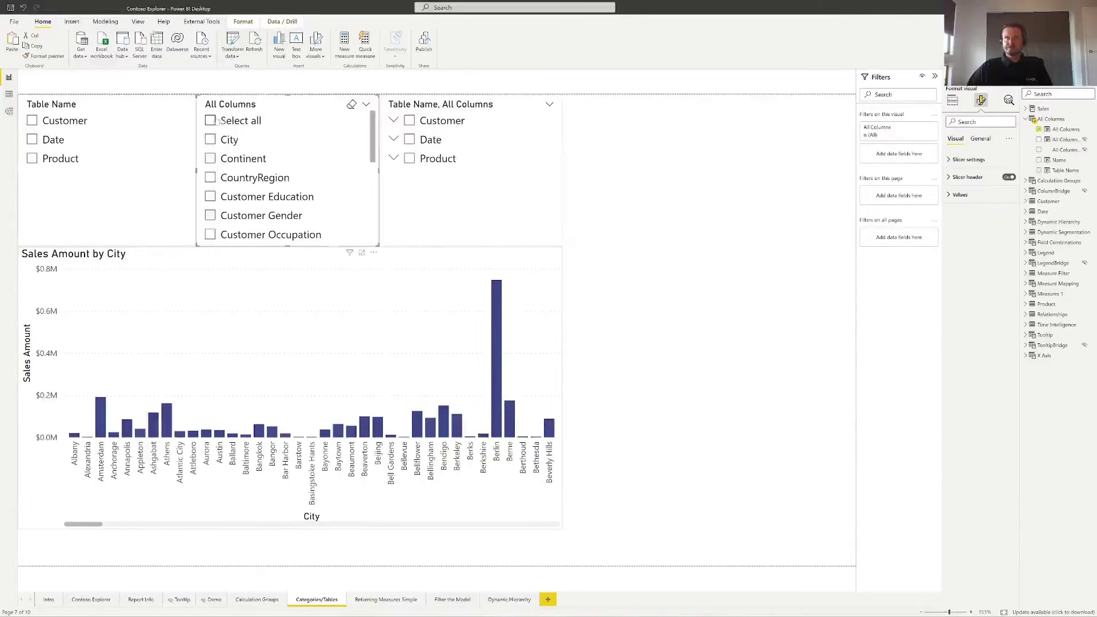
click(32, 139)
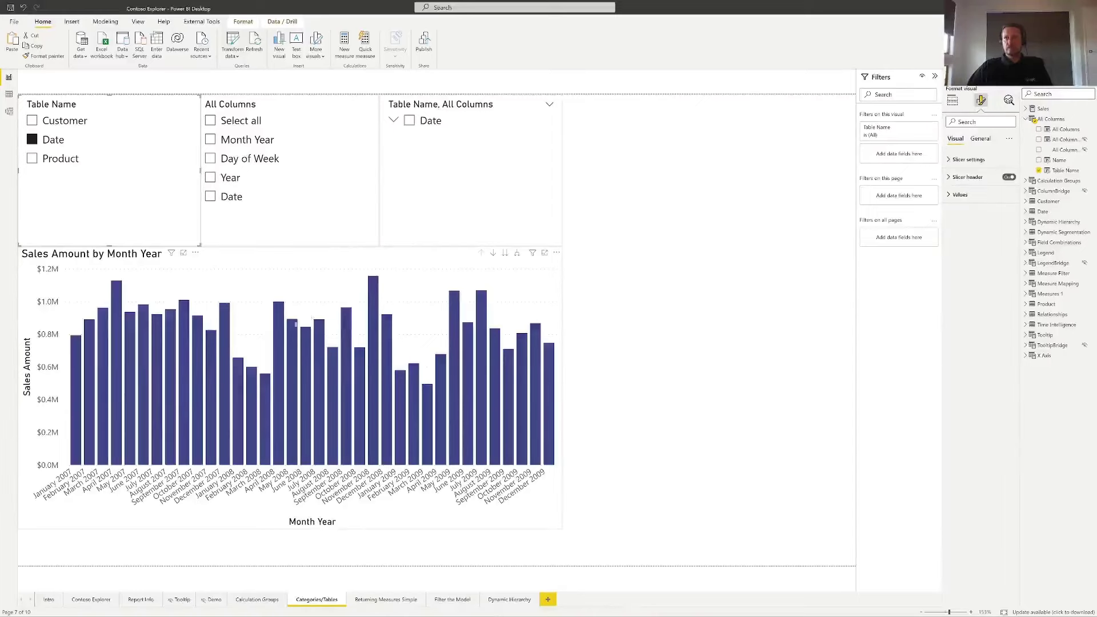
mouse_move(374, 348)
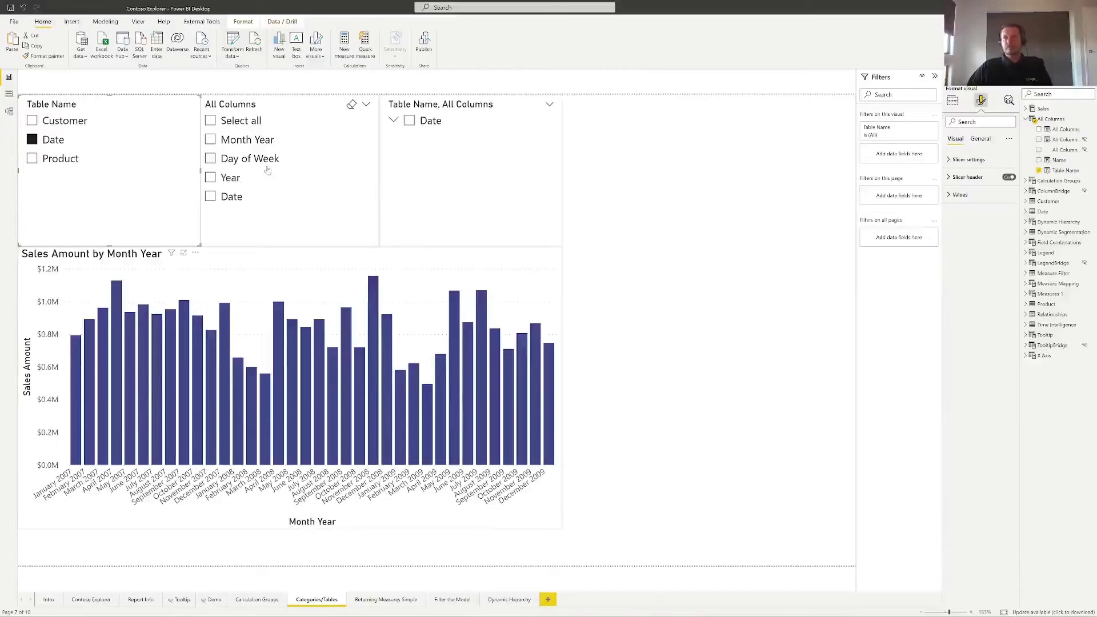
Step: Select Year, Month Year and Date in the All Columns slicer, and drill the sales chart through these levels and back up to Year
click(220, 180)
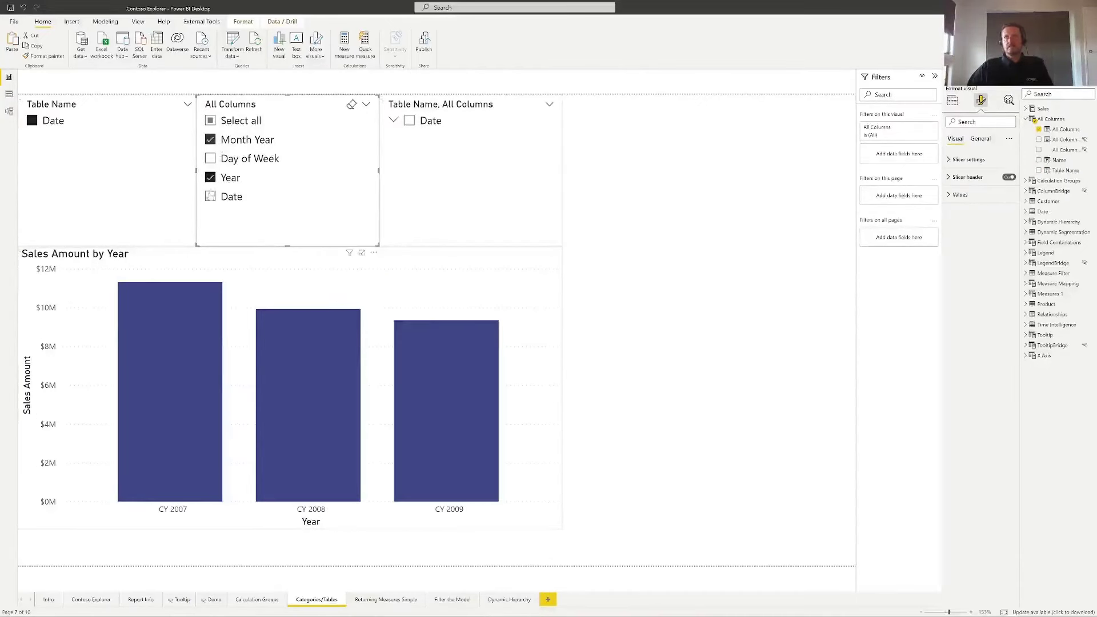
click(210, 139)
click(210, 196)
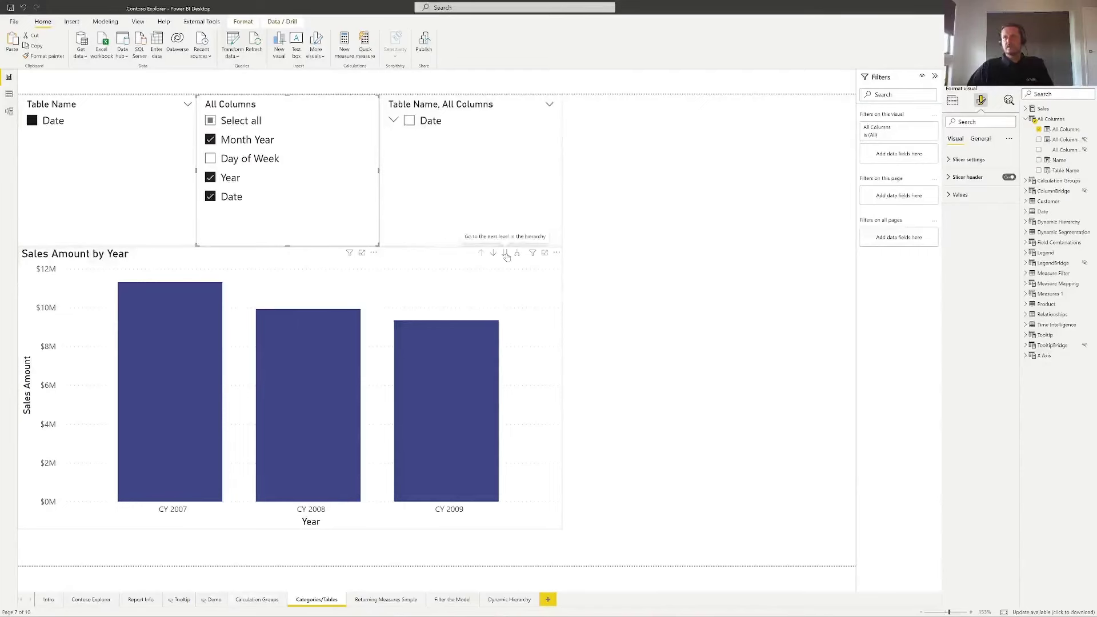
click(505, 255)
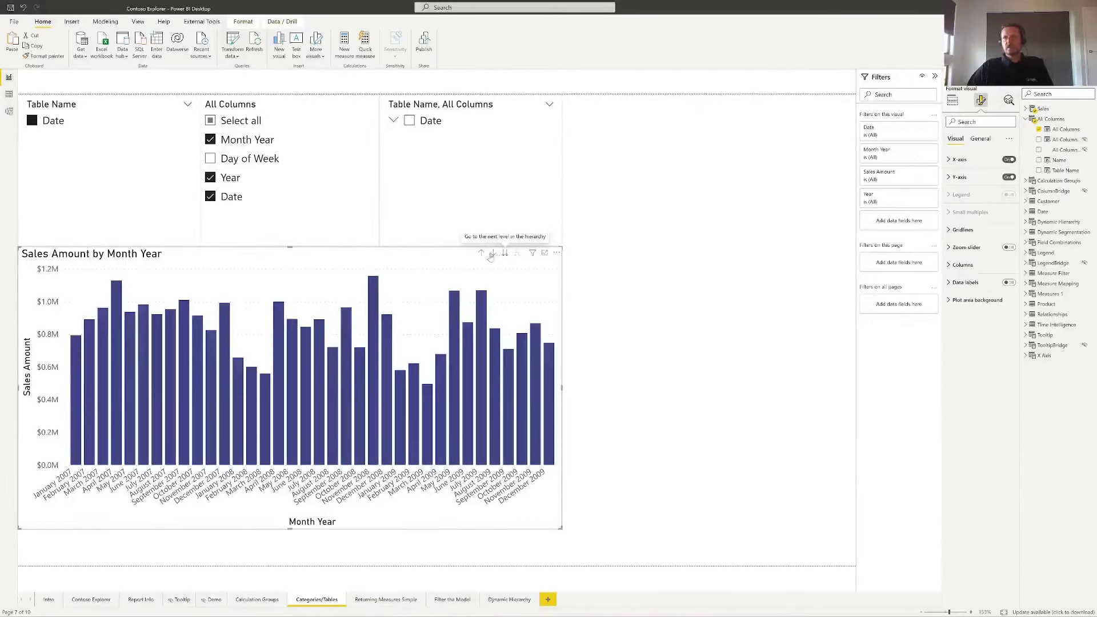
click(504, 255)
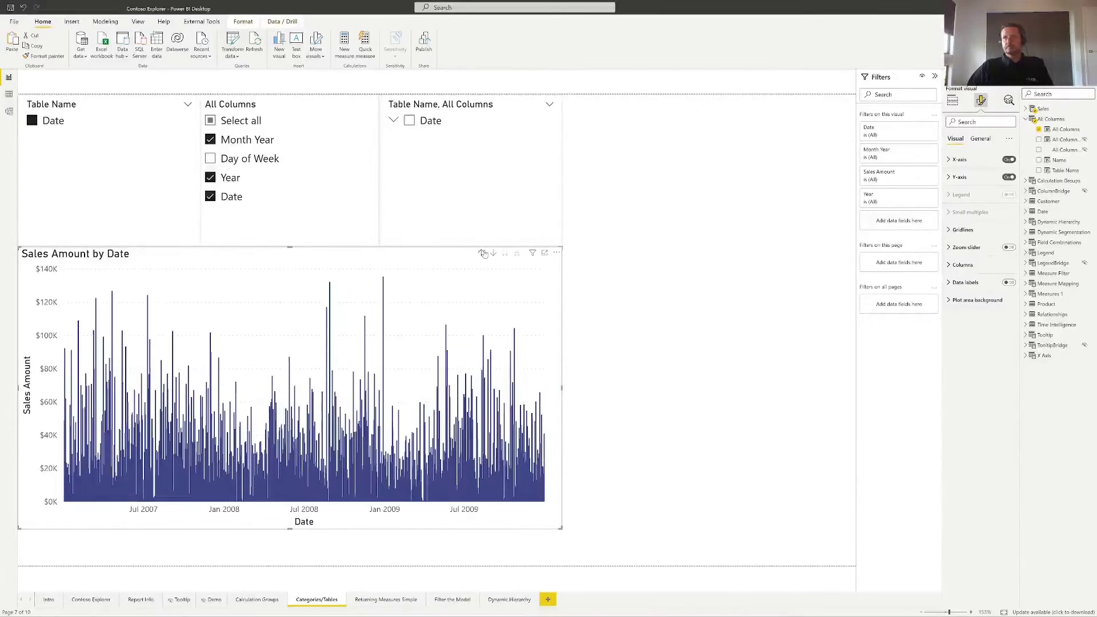
click(483, 253)
click(483, 253)
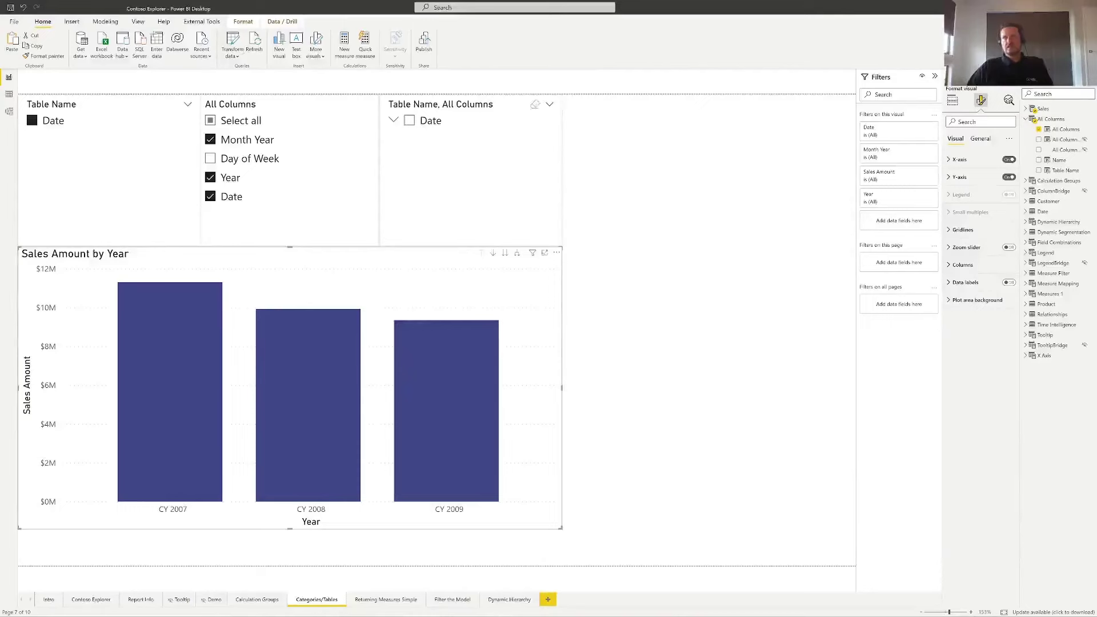
Step: Deselect Month Year, Year and Date in the All Columns slicer, and clear Date in the Table Name slicer
click(211, 139)
click(211, 178)
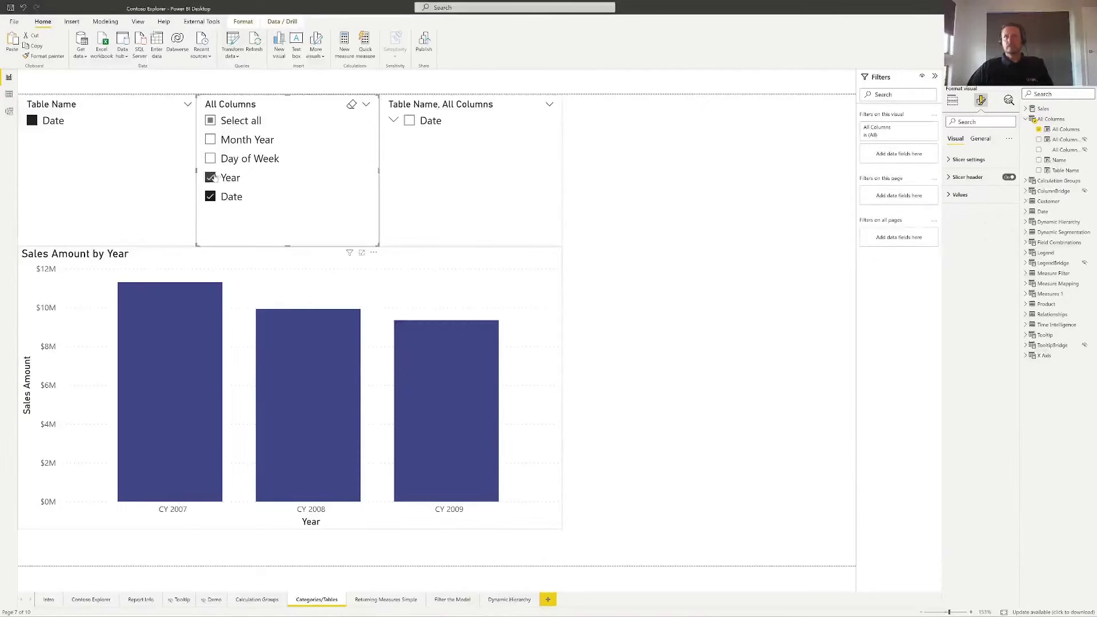
click(210, 197)
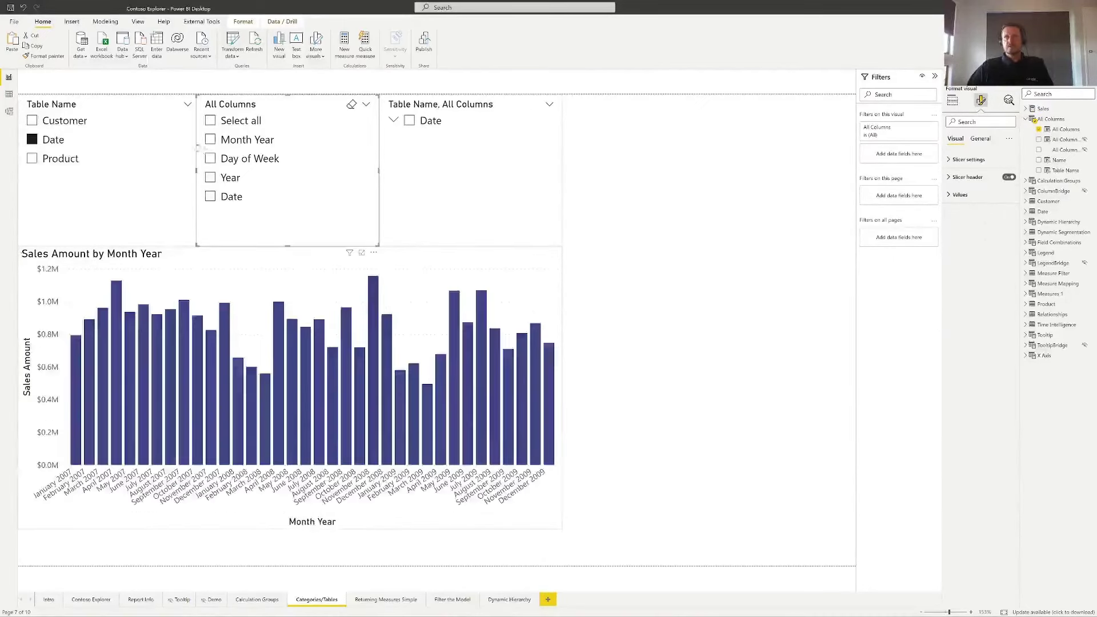
click(32, 139)
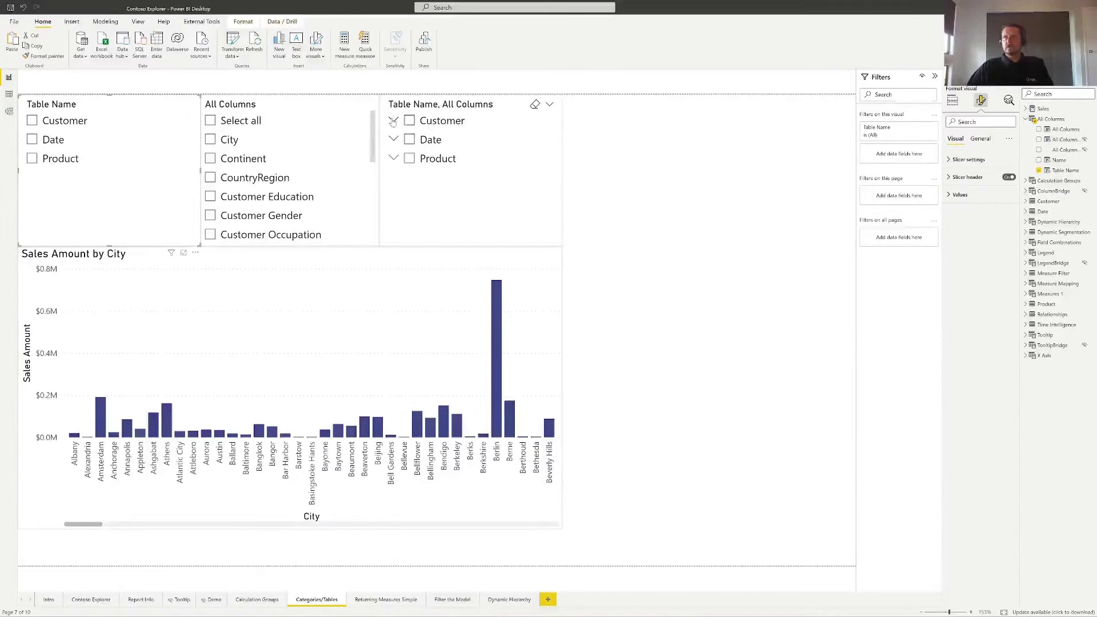
Step: Test the combined Table Name, All Columns slicer with Customer, Date and Product one at a time, clearing each selection
click(409, 121)
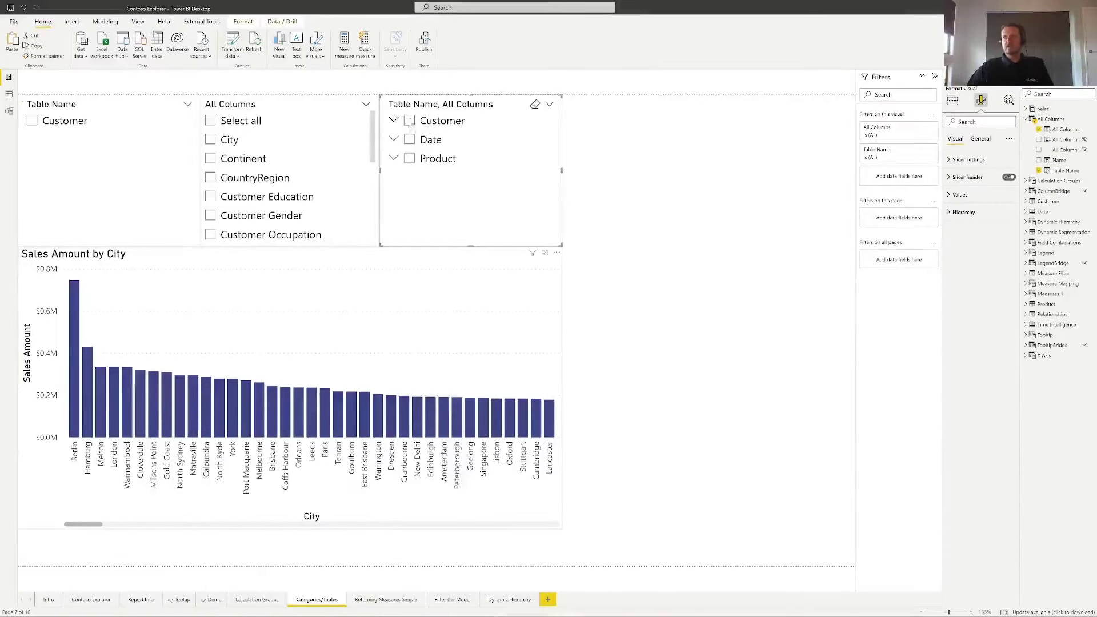
click(410, 121)
click(410, 140)
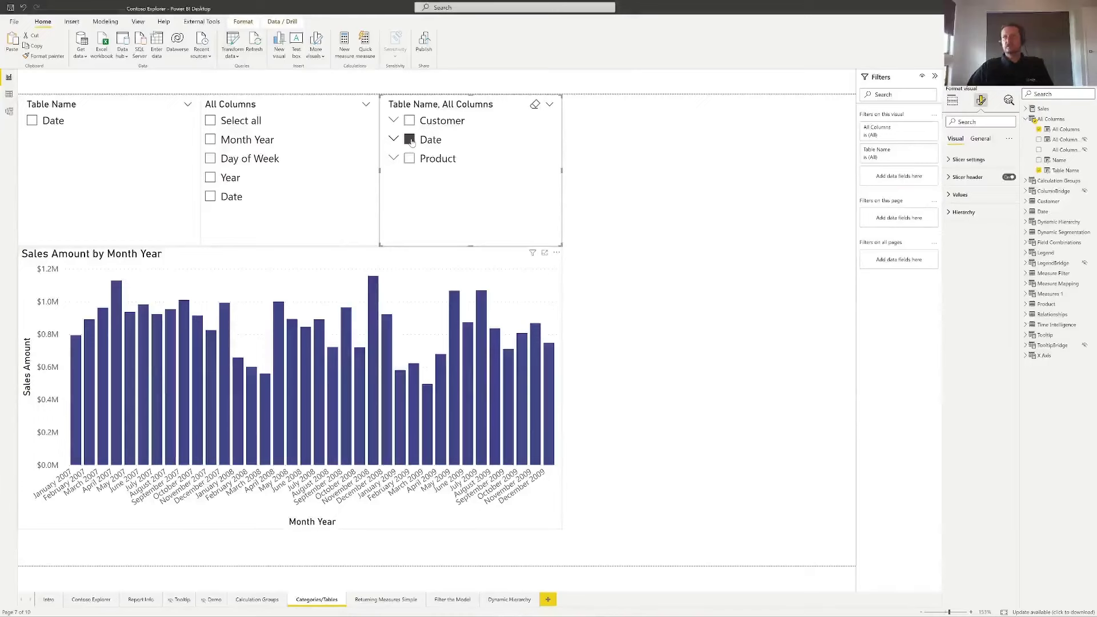
click(410, 140)
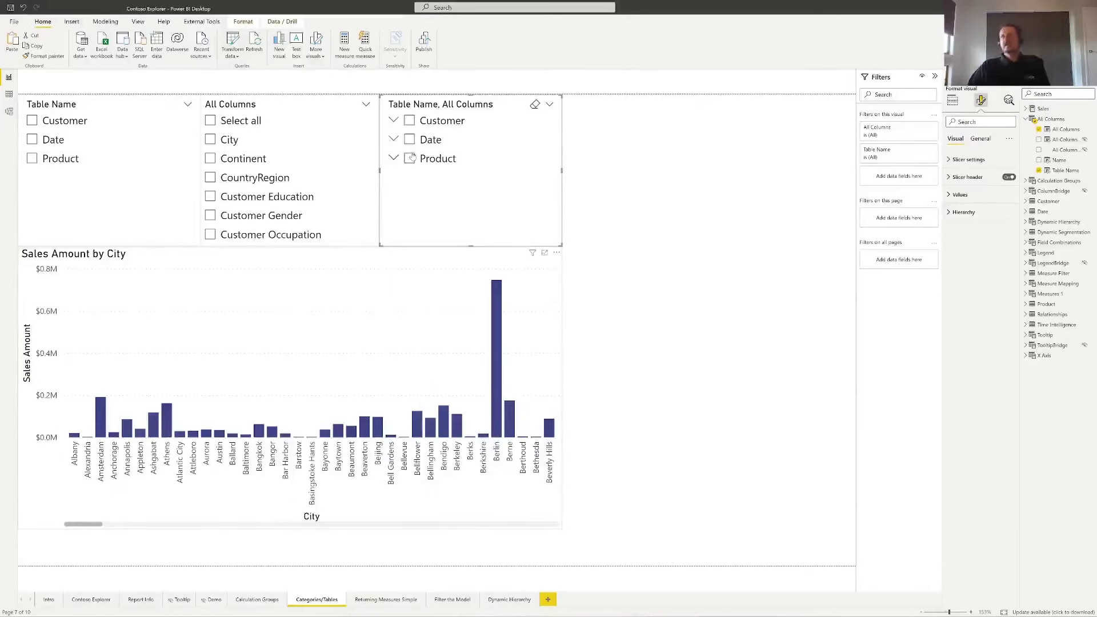
click(410, 159)
click(410, 159)
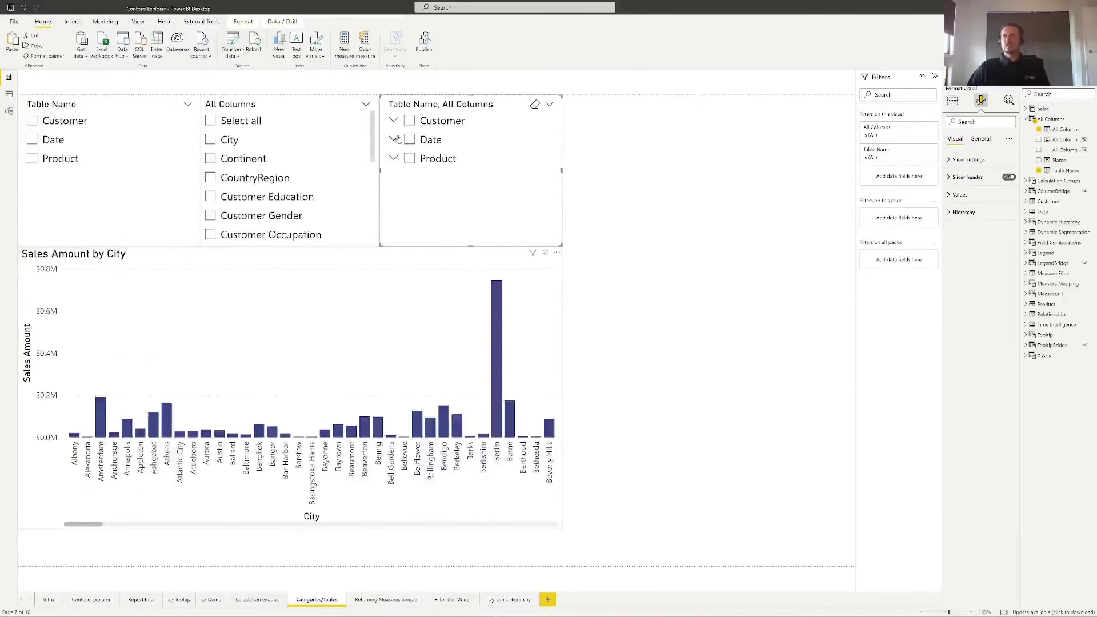
Step: Expand Date in the combined hierarchy slicer and try Month Year, Day of Week and Year individually, ending on Year
click(394, 140)
click(422, 158)
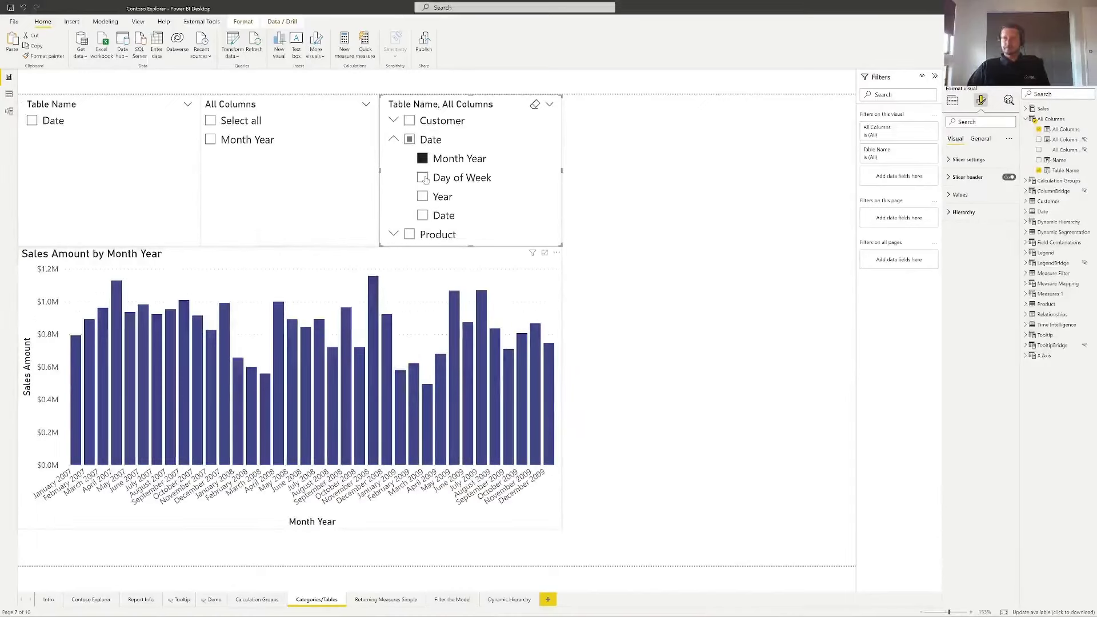
click(423, 177)
click(423, 197)
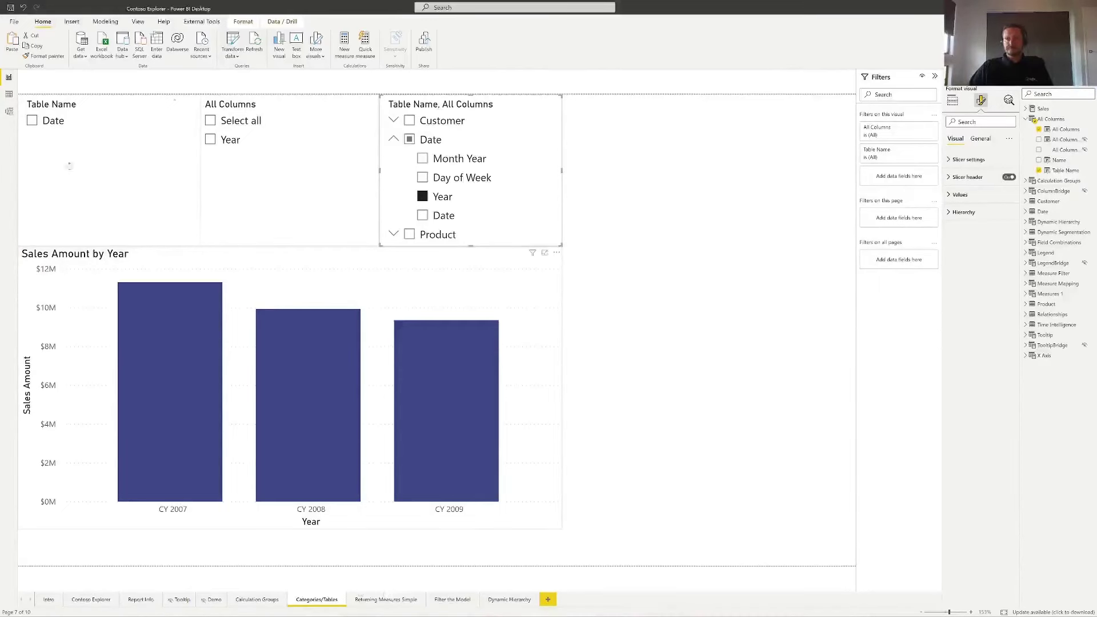
Step: Open the Measures Simple model diagram and arrange Measures 1, Measure Mapping and All Columns in a descending diagonal chain
click(9, 110)
click(180, 603)
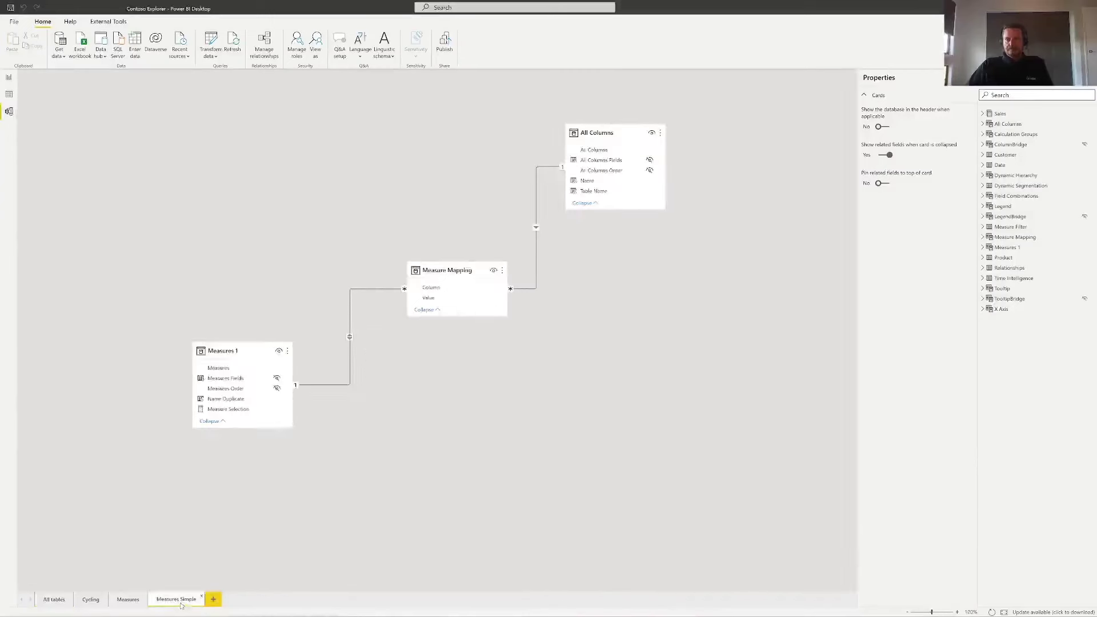
drag(239, 352, 230, 168)
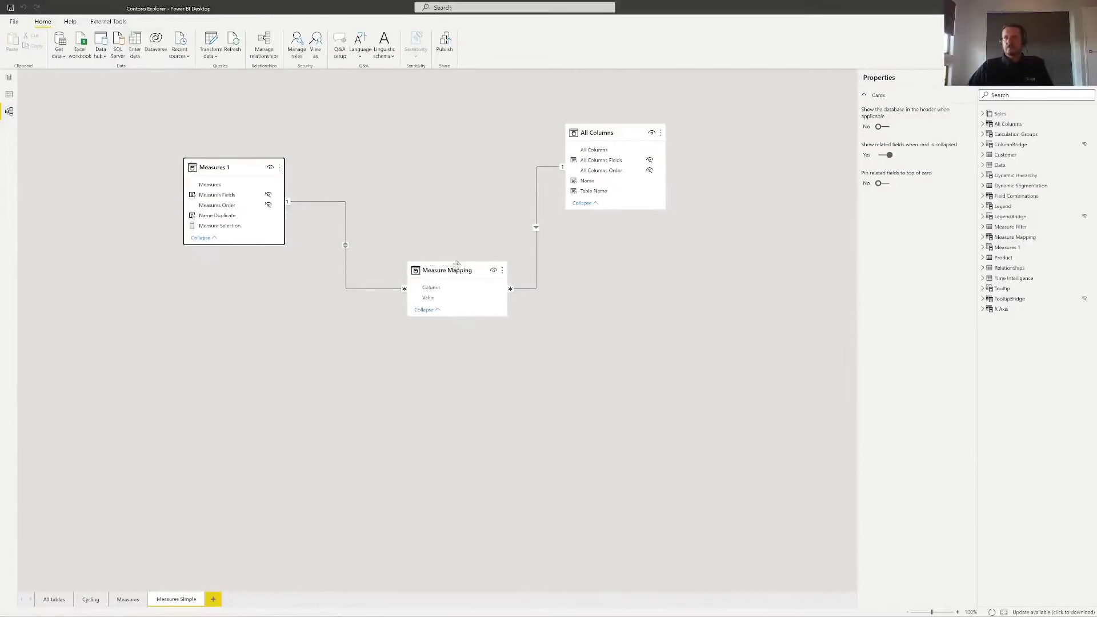
drag(457, 264, 388, 285)
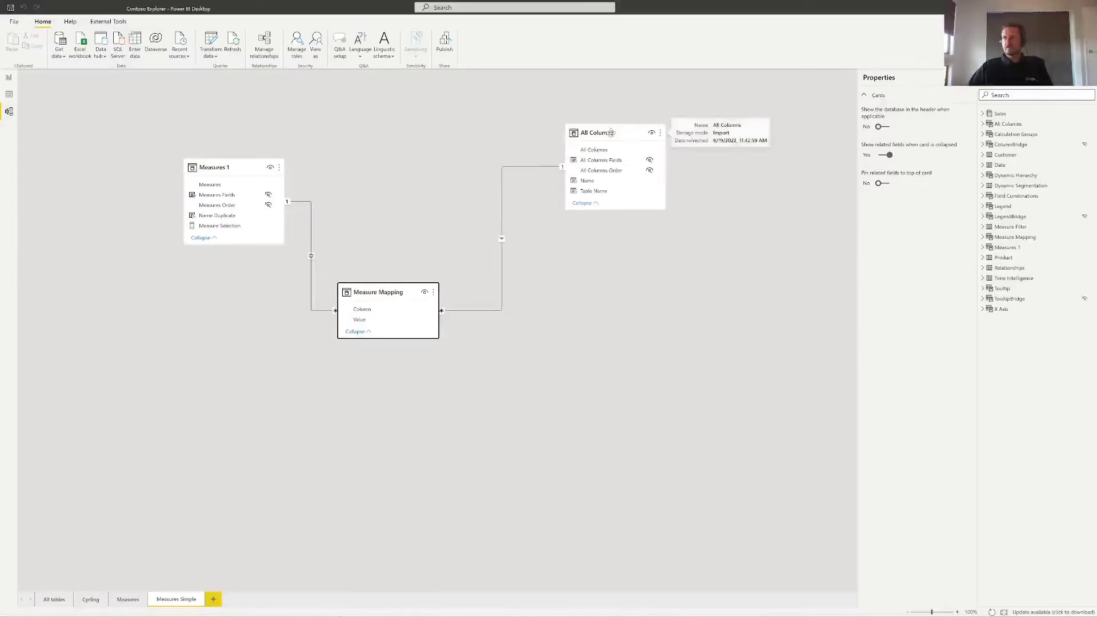
drag(610, 132, 533, 366)
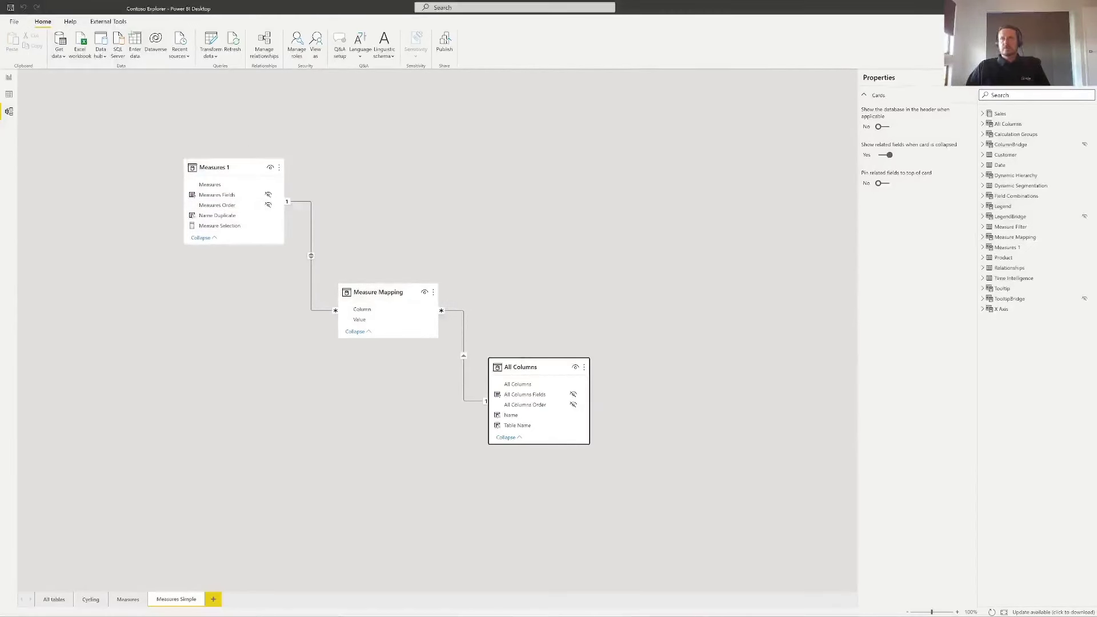
Step: Reposition All Columns above and to the right of Measure Mapping, and place Measures 1 to the left of Measure Mapping
mouse_move(209, 167)
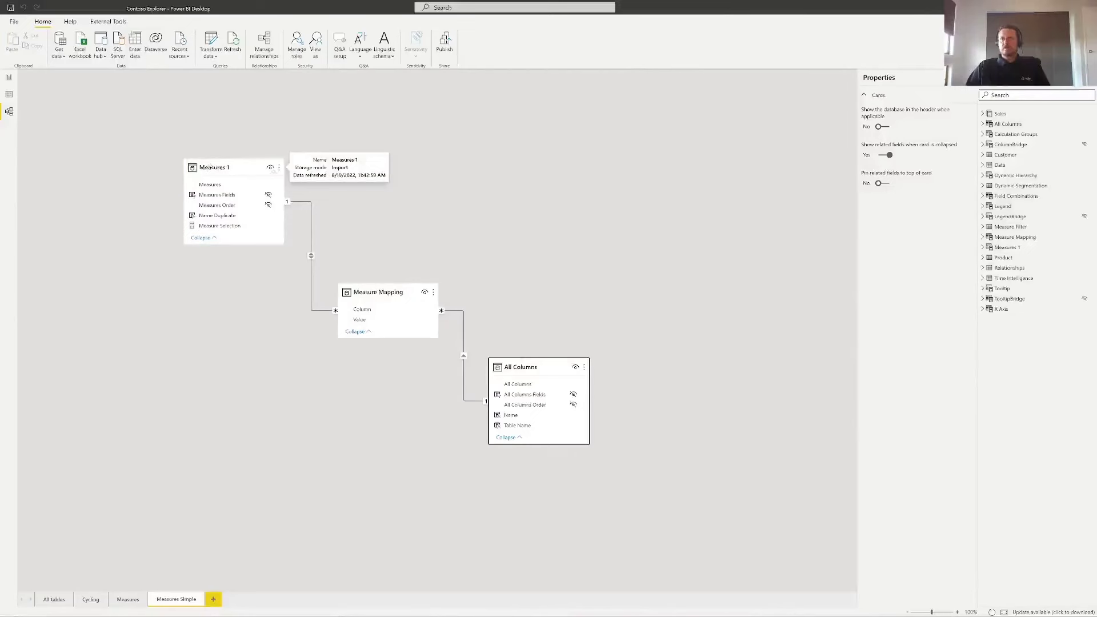
drag(540, 367, 543, 156)
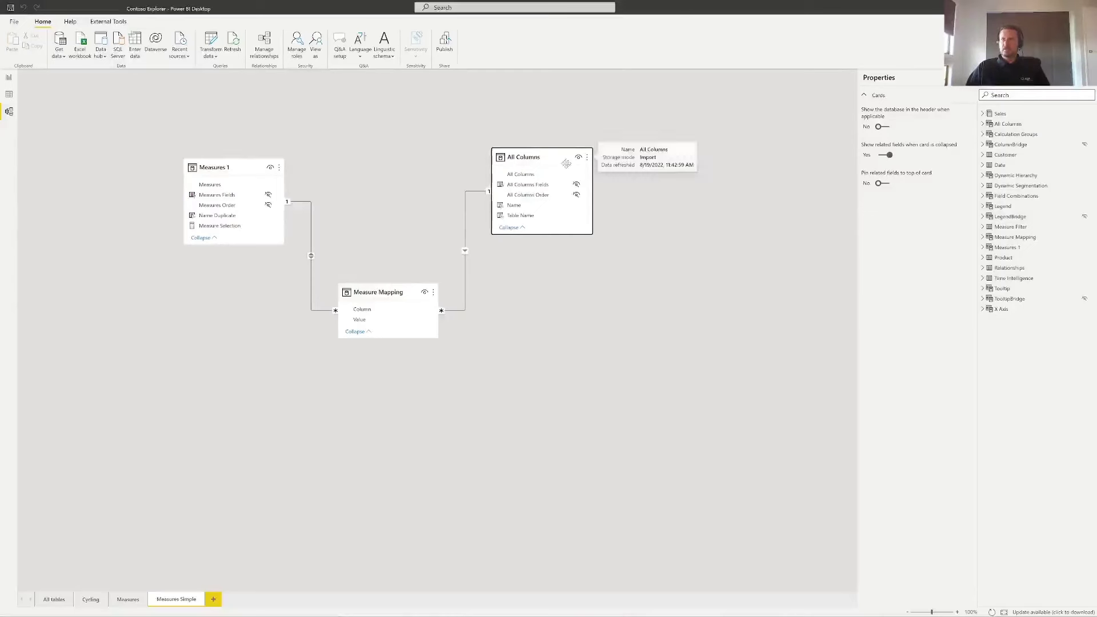
drag(532, 200, 549, 392)
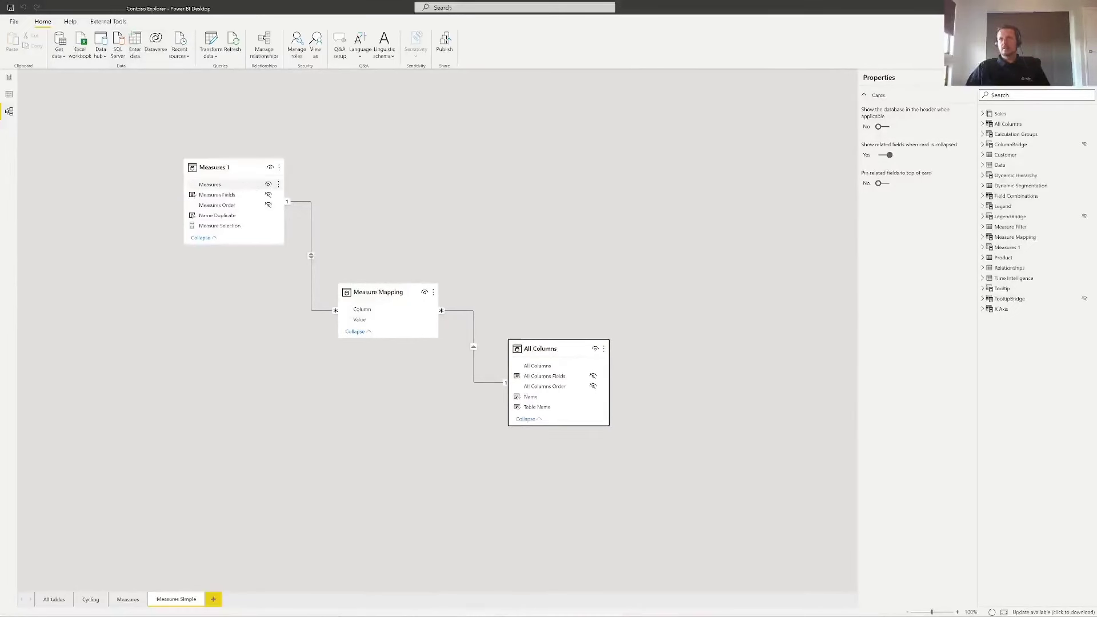
drag(555, 350, 551, 177)
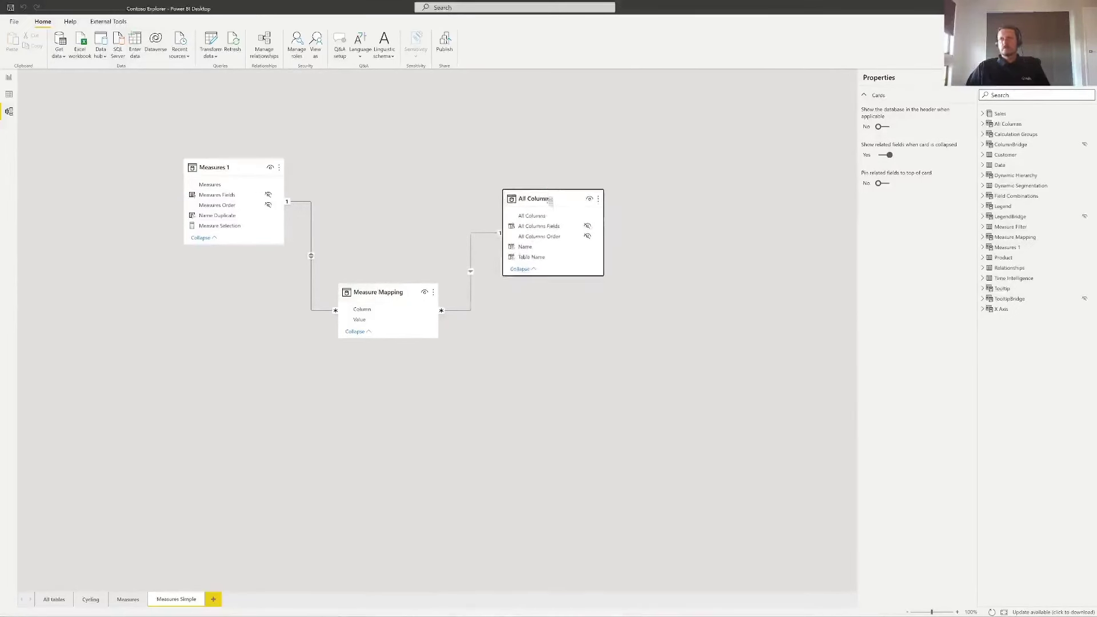
drag(197, 207, 139, 344)
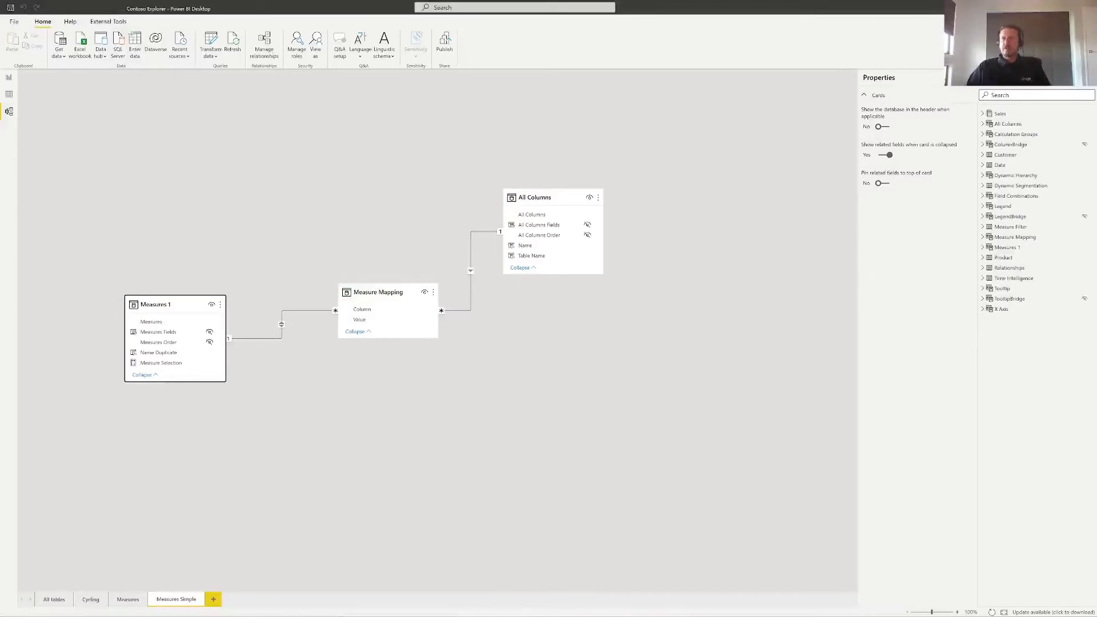
Step: Examine the DAX definitions of the Measure Mapping and All Columns tables, and return to the model diagram
click(9, 94)
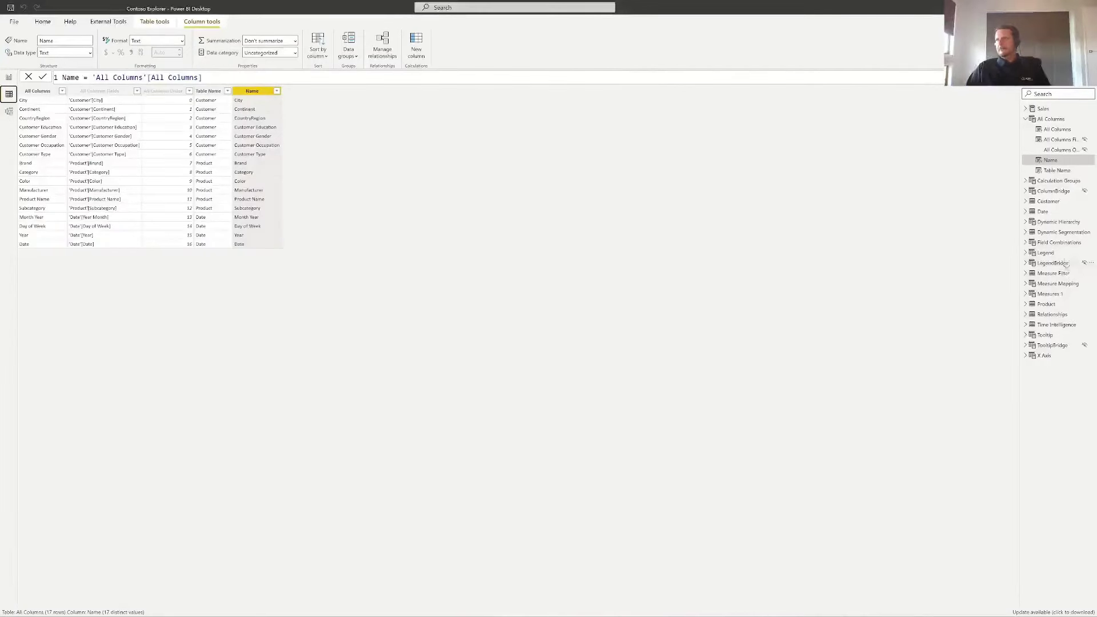
click(1058, 283)
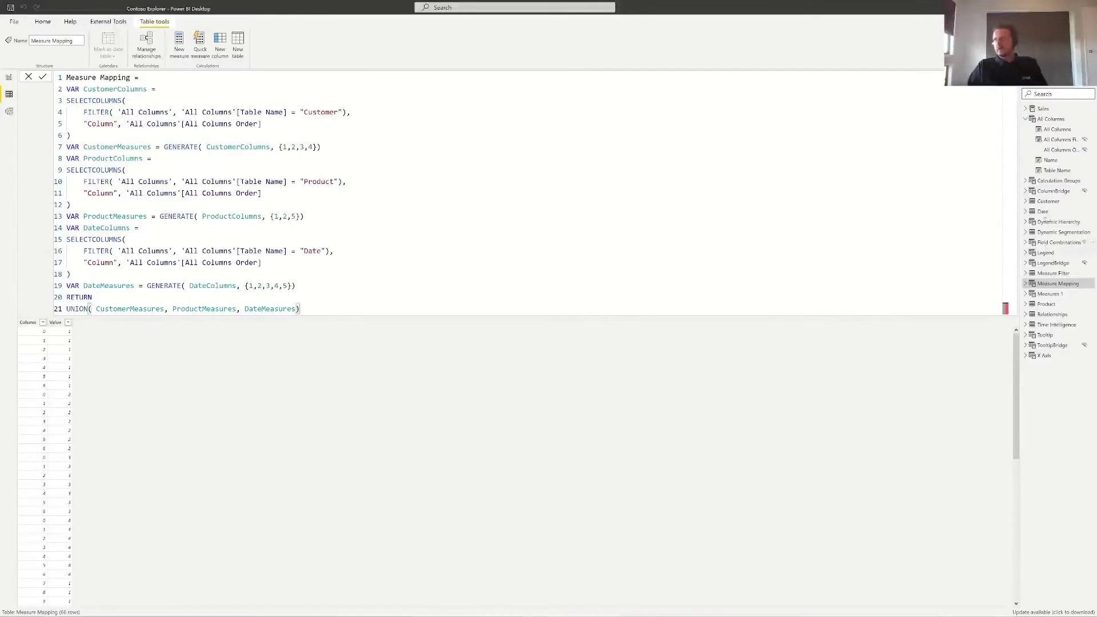
click(1050, 119)
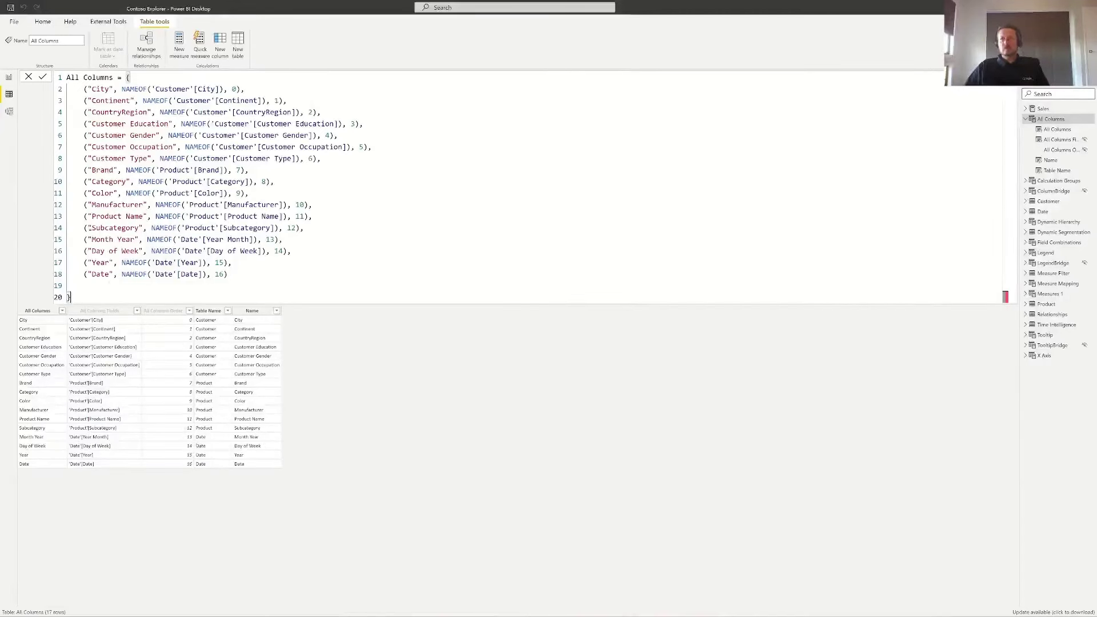
click(8, 111)
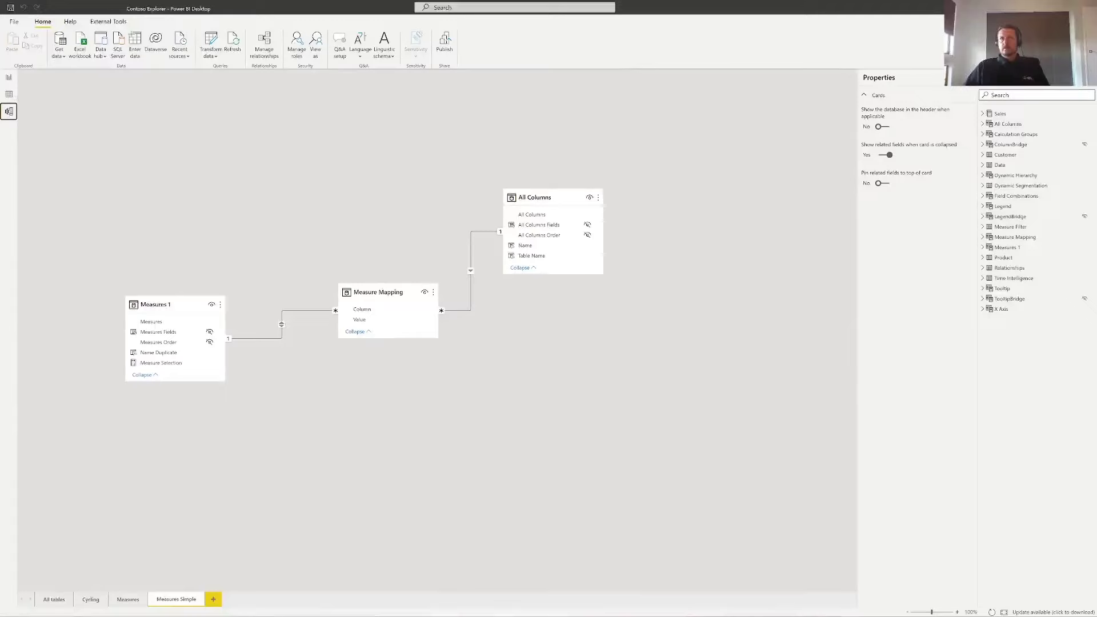
Step: Examine the Measure Mapping DAX, focusing on how All Columns is filtered to Customer, its order column selected, and the measure set {1,2,3,4} generated
double_click(597, 265)
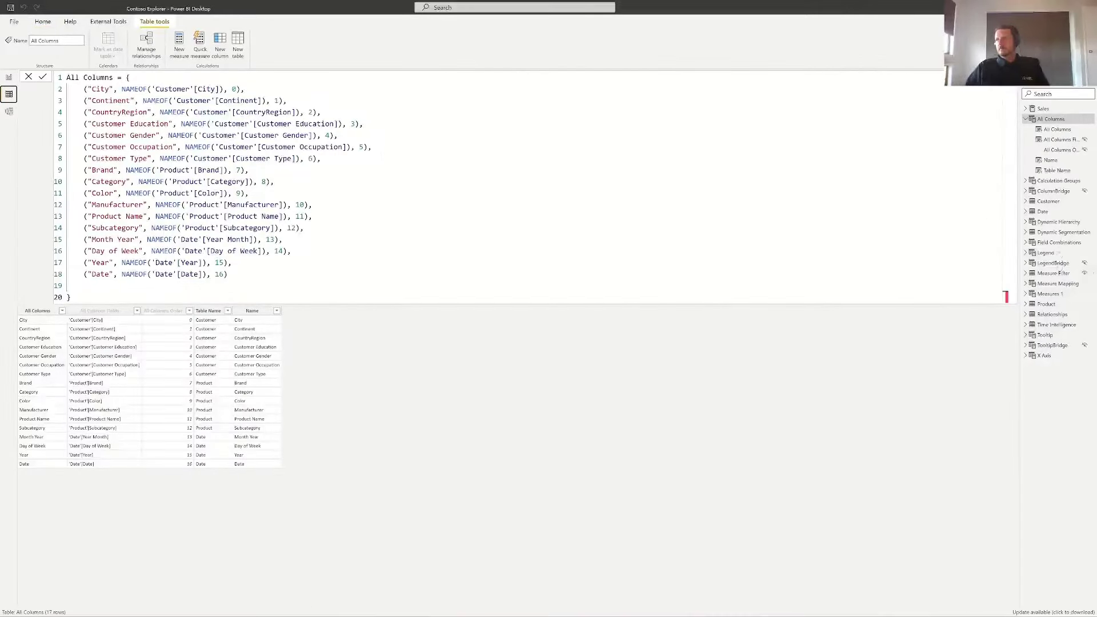
click(1058, 283)
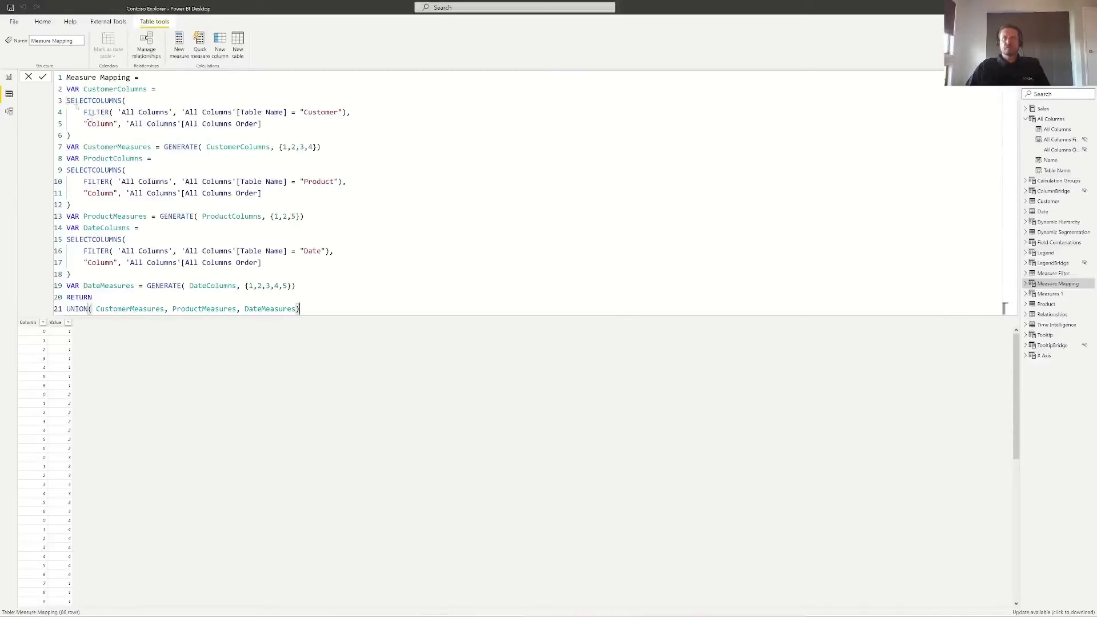
drag(80, 113, 173, 113)
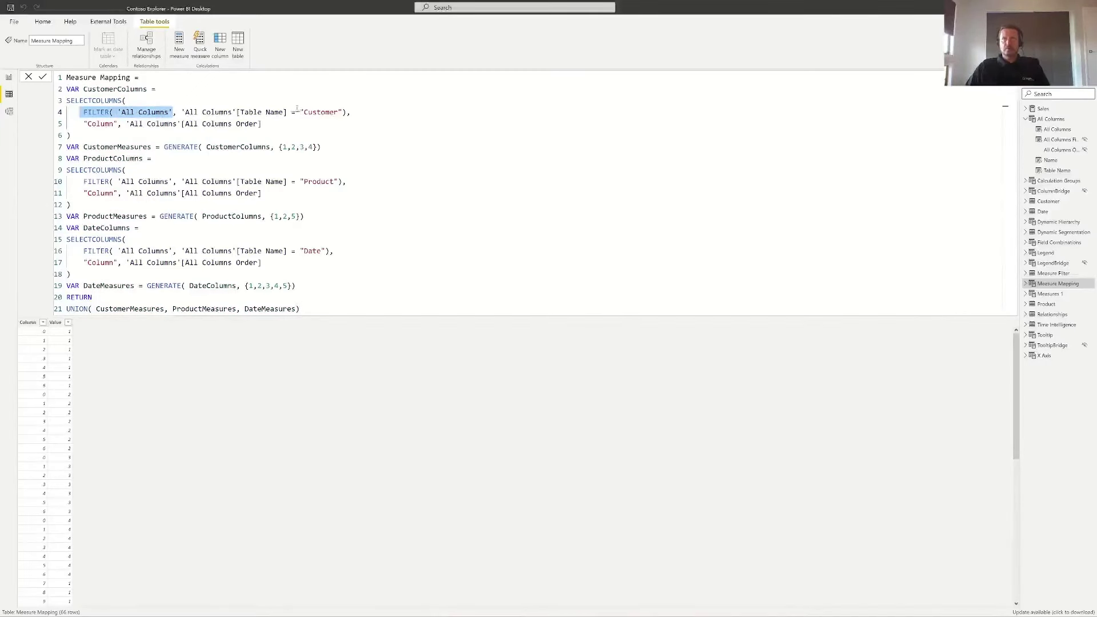
drag(300, 113, 342, 113)
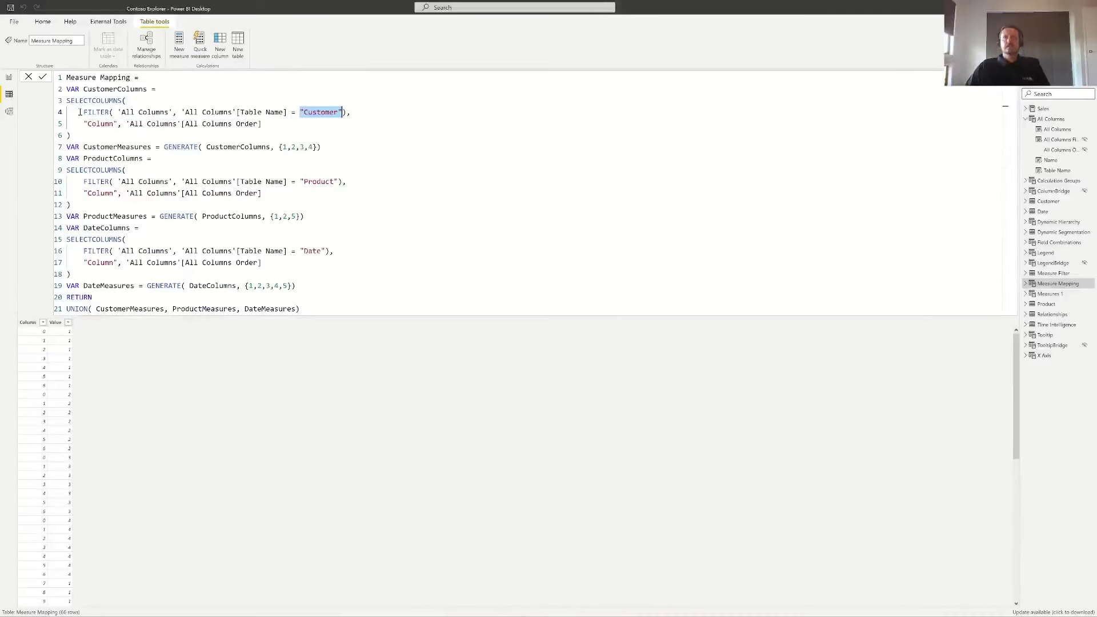
drag(80, 112, 347, 112)
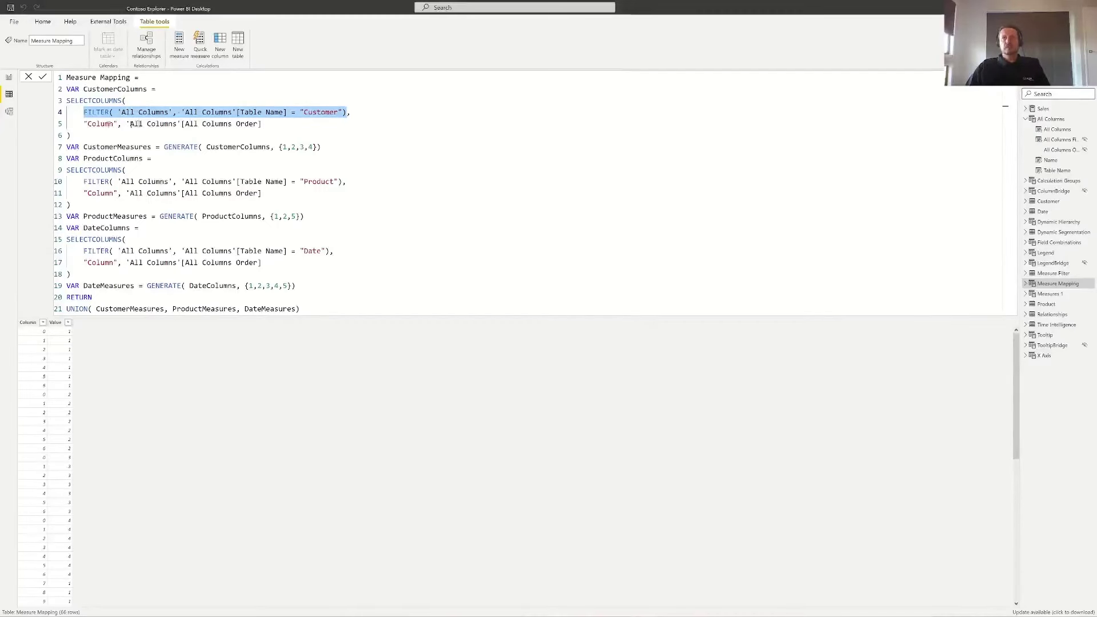
drag(132, 122, 261, 124)
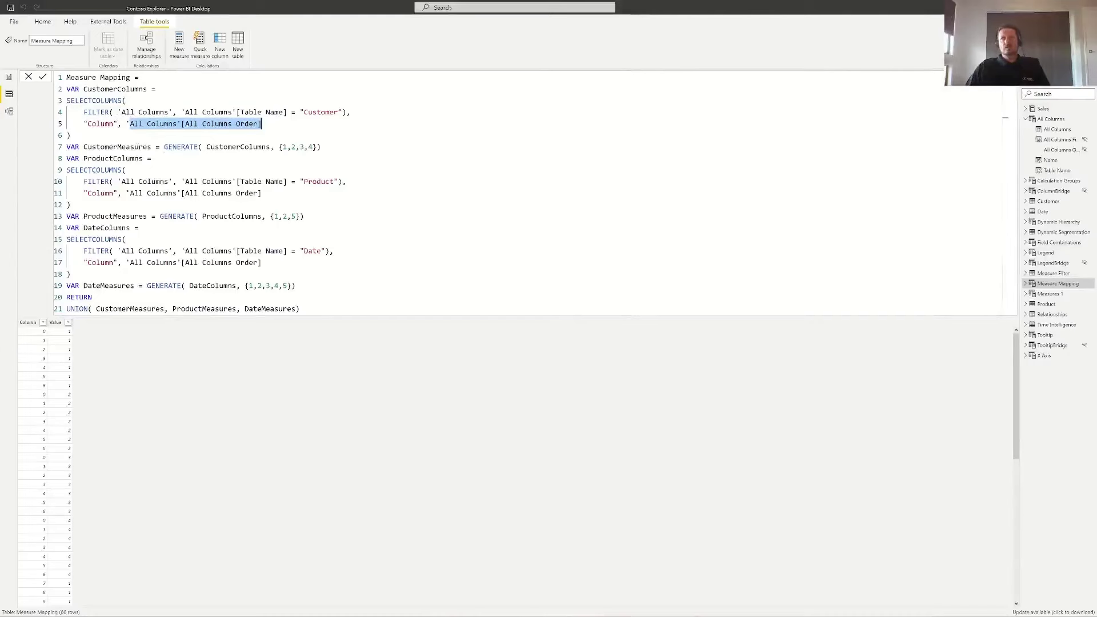
drag(280, 147, 316, 146)
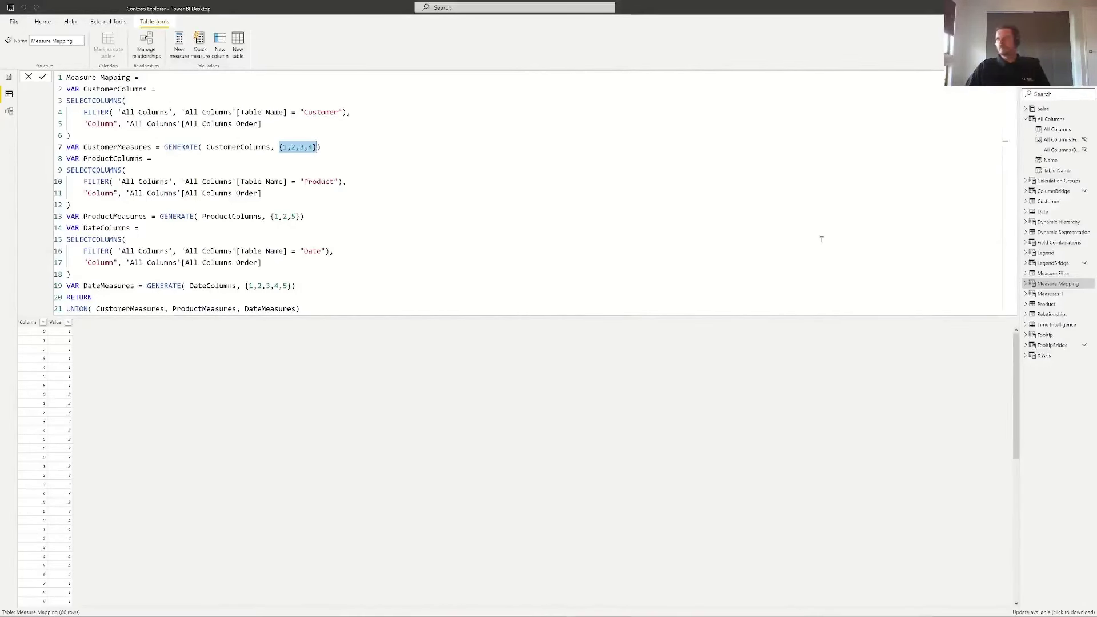
Step: Sort the Measures 1 table data ascending by Measures Order, and return to the model diagram
click(1049, 294)
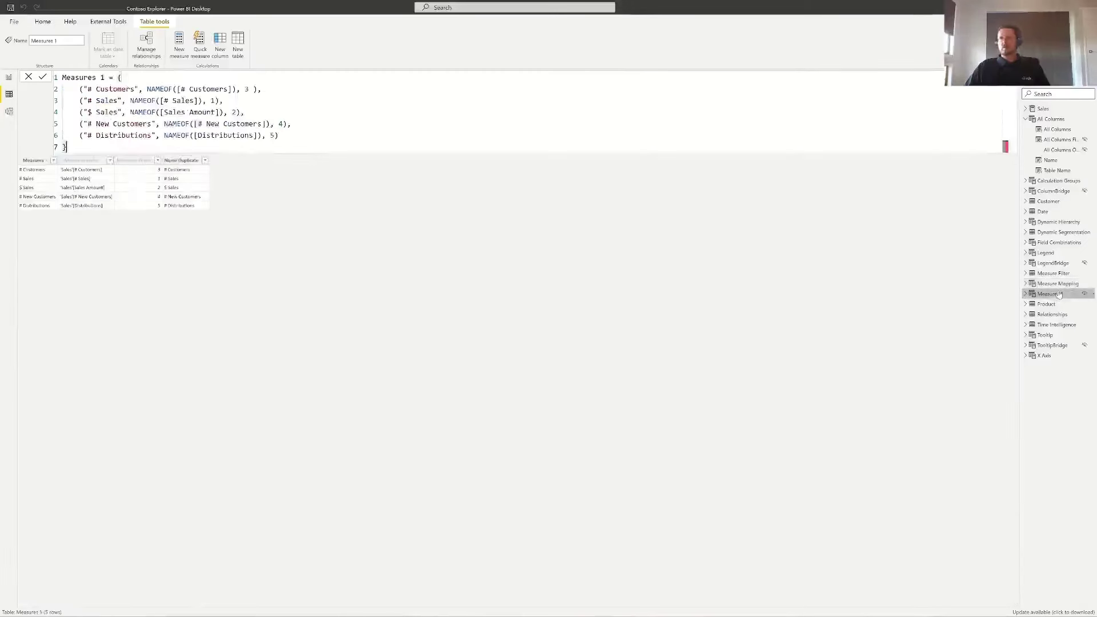
click(157, 161)
click(182, 171)
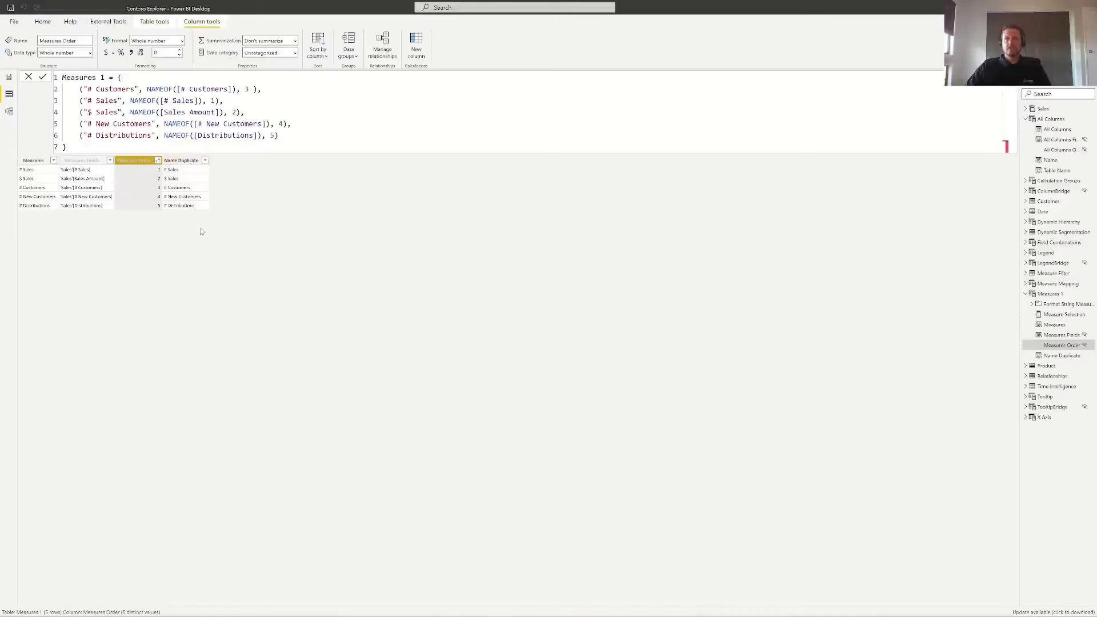
click(9, 111)
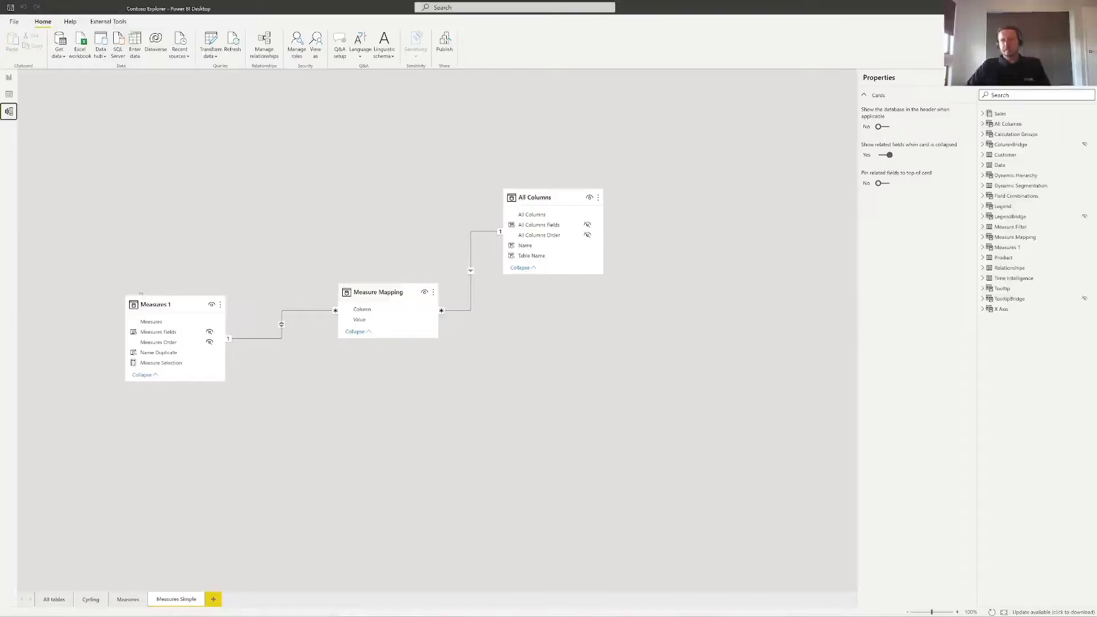
Step: Open the Returning Measures Simple report page and try City, Month Year and Brand in the hierarchy slicer, ending on Brand
click(8, 77)
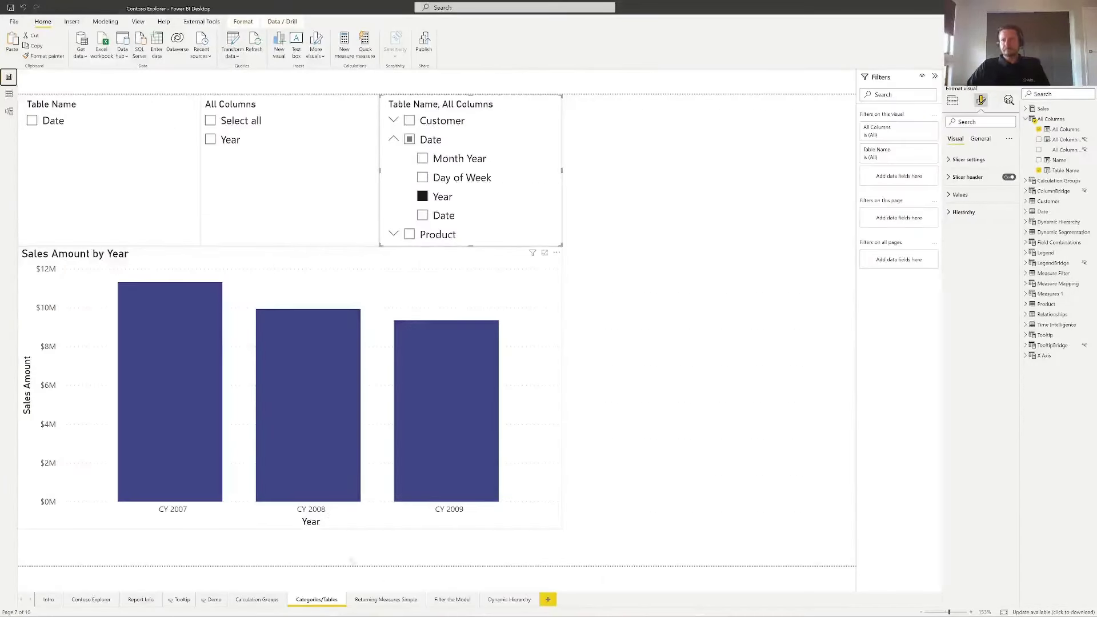
click(395, 600)
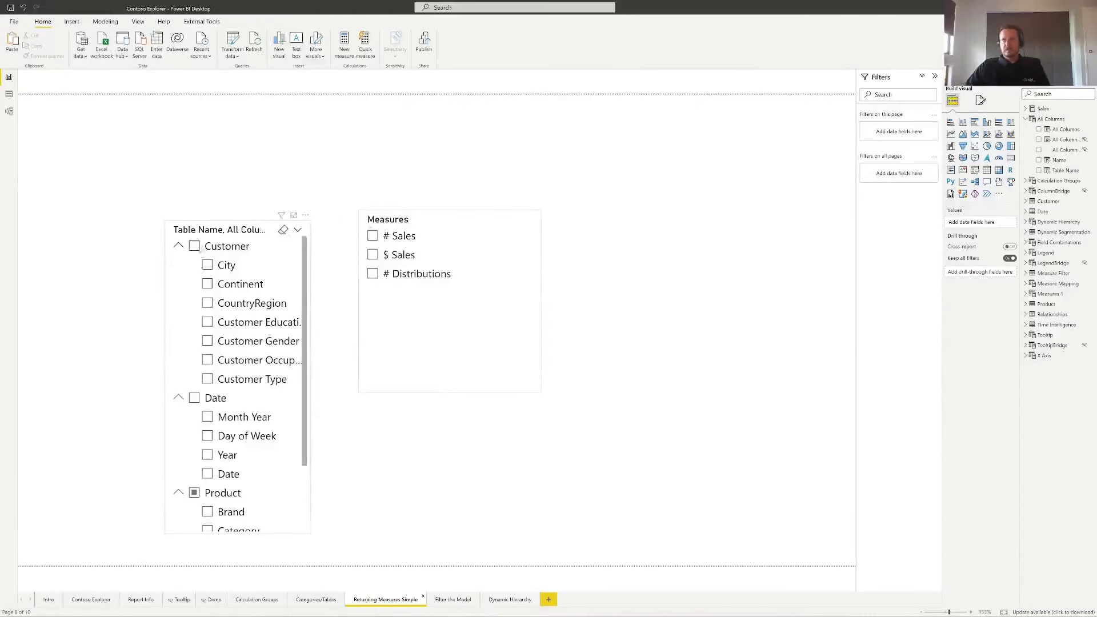
click(278, 235)
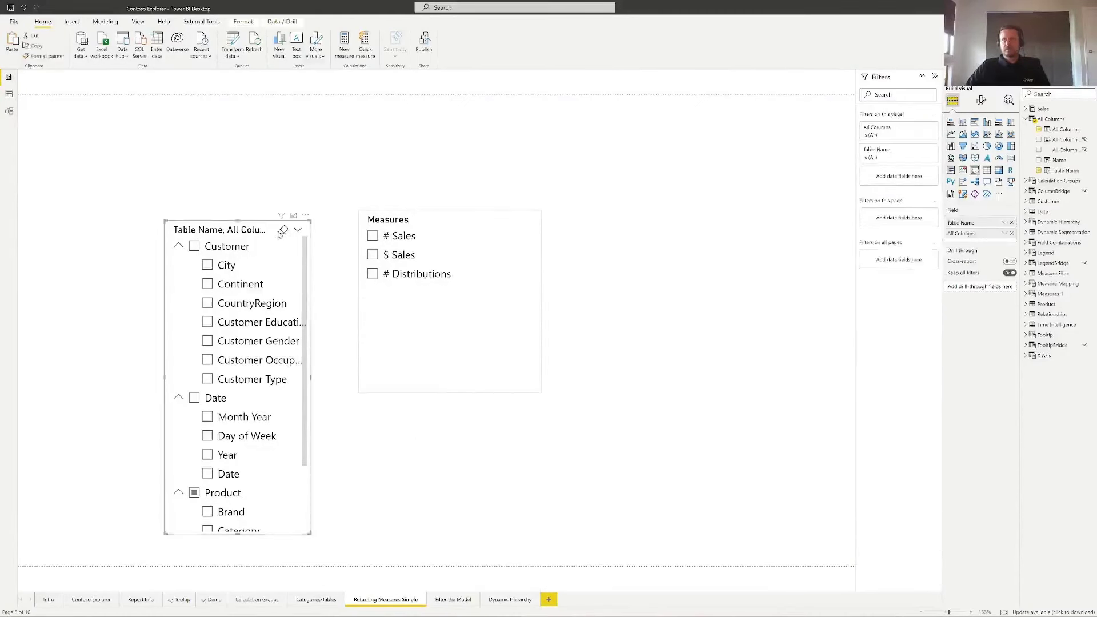
click(206, 265)
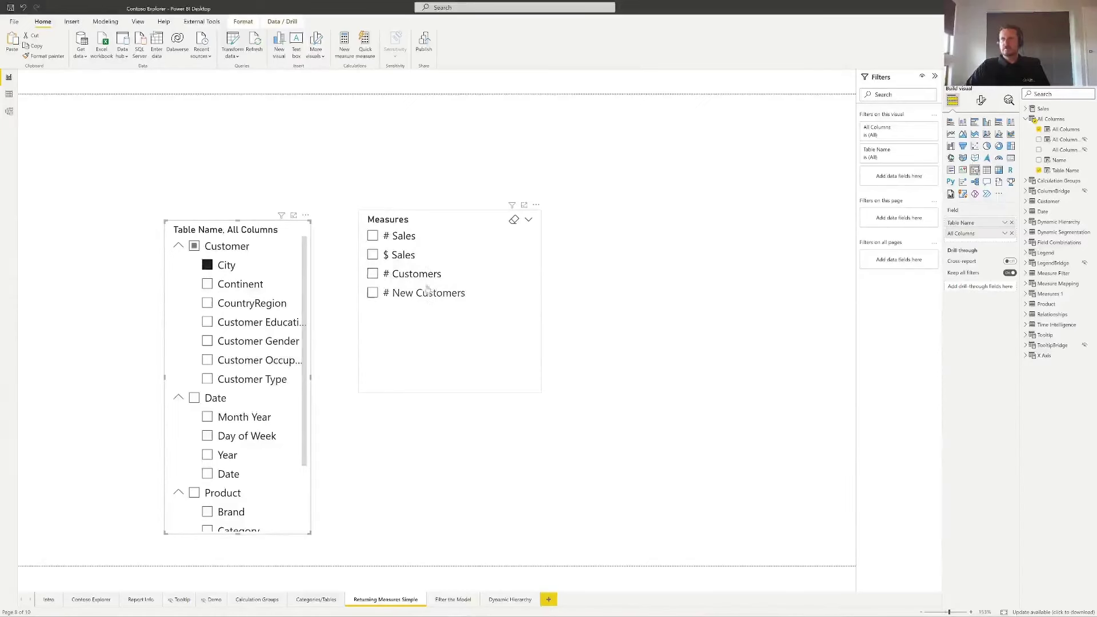
click(207, 418)
scroll(217, 421, down, 1)
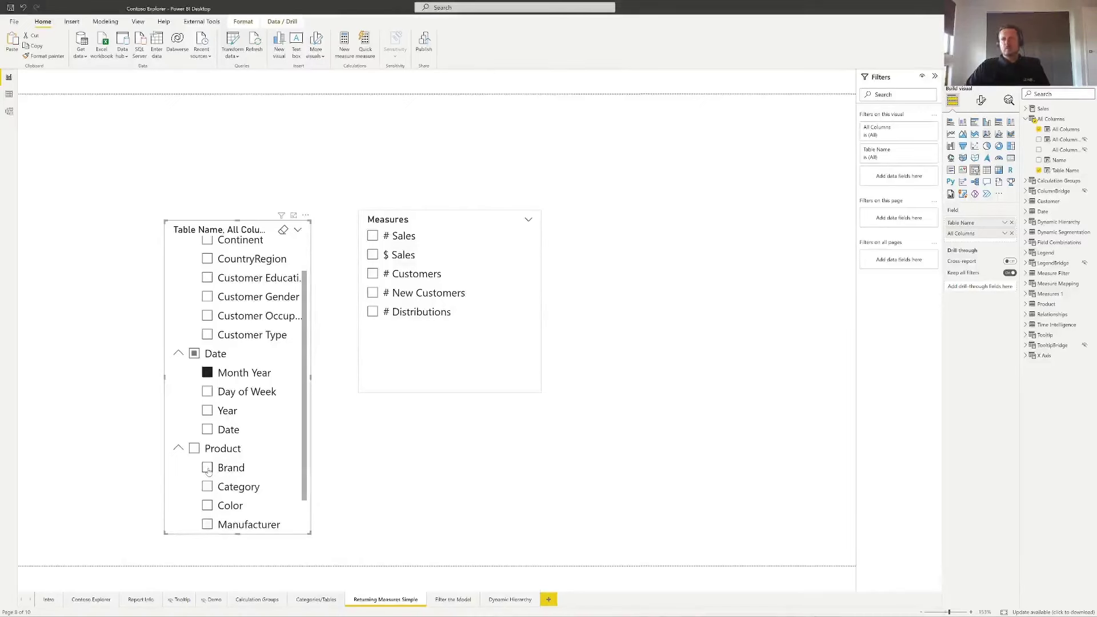
click(207, 468)
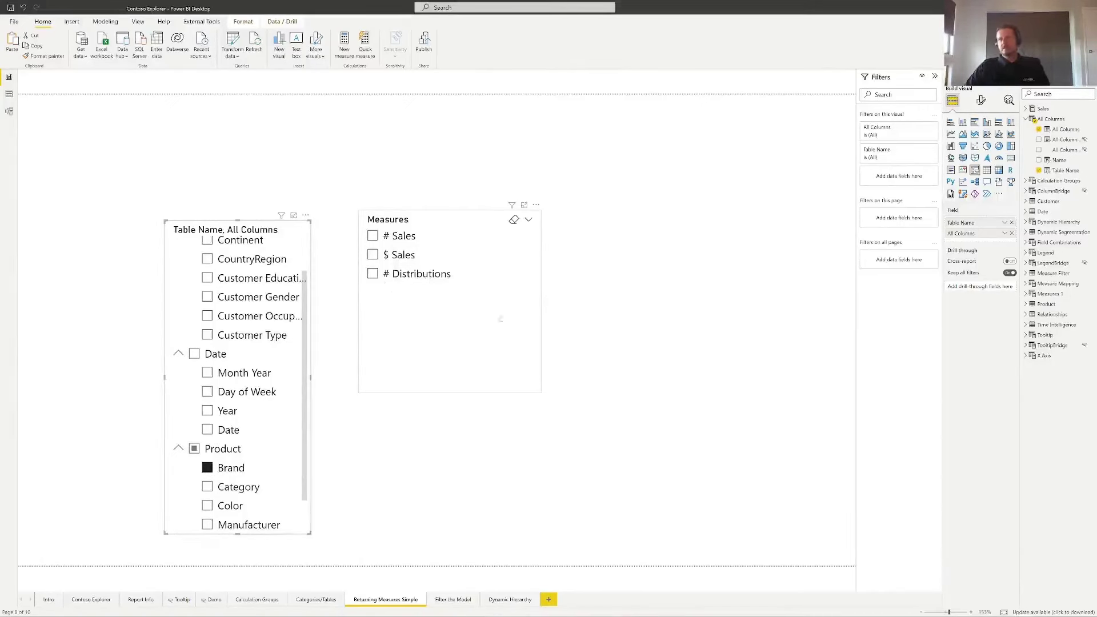
Step: Move the Measures slicer directly beside the hierarchy slicer, aligned with its upper edge, and make it narrower
drag(504, 316, 465, 326)
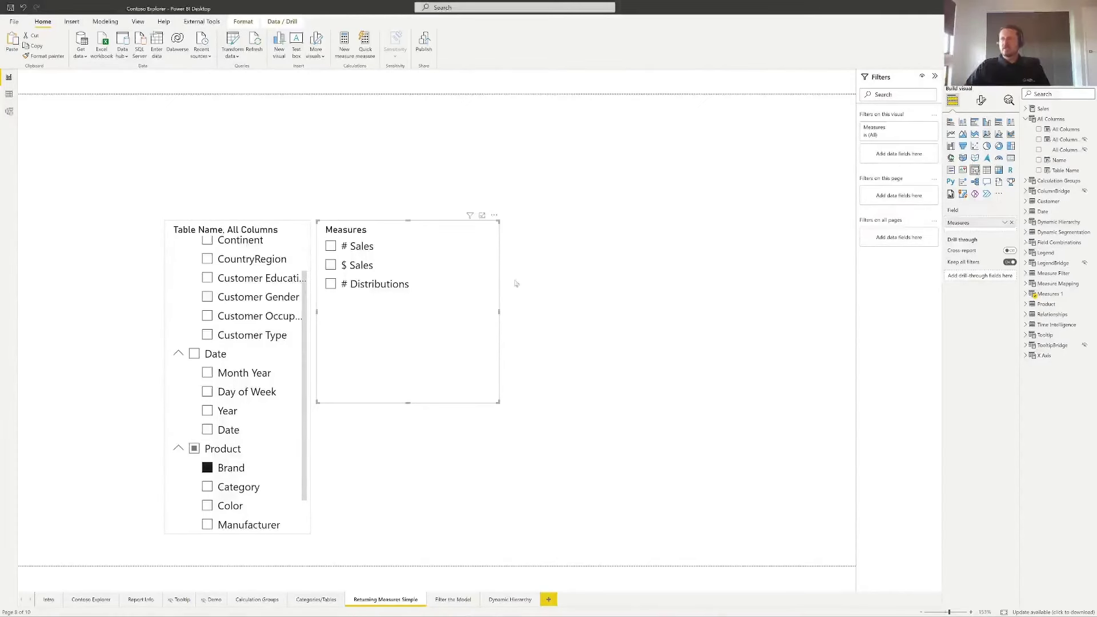
drag(498, 311, 448, 314)
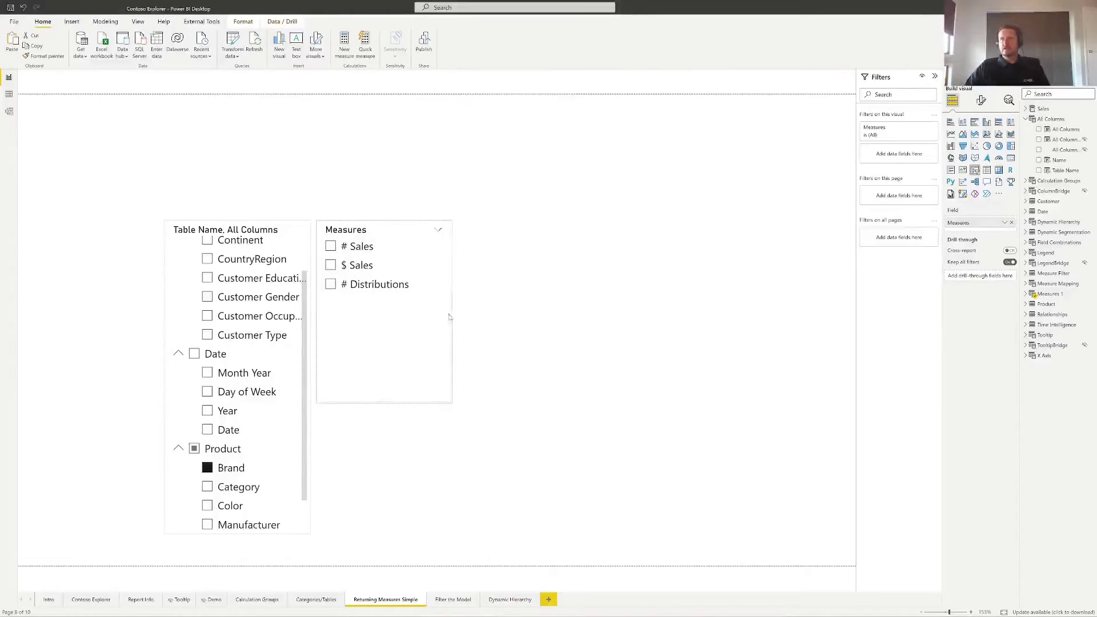
Step: Add an empty clustered column chart to the page, place it to the right of the Measures slicer and enlarge it
click(524, 312)
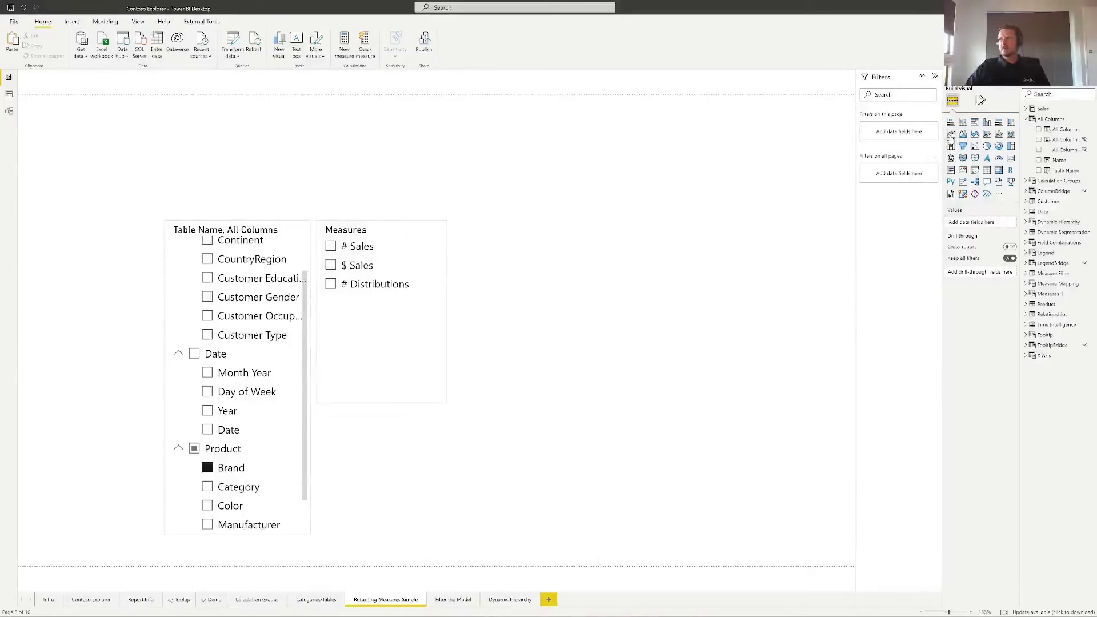
click(987, 121)
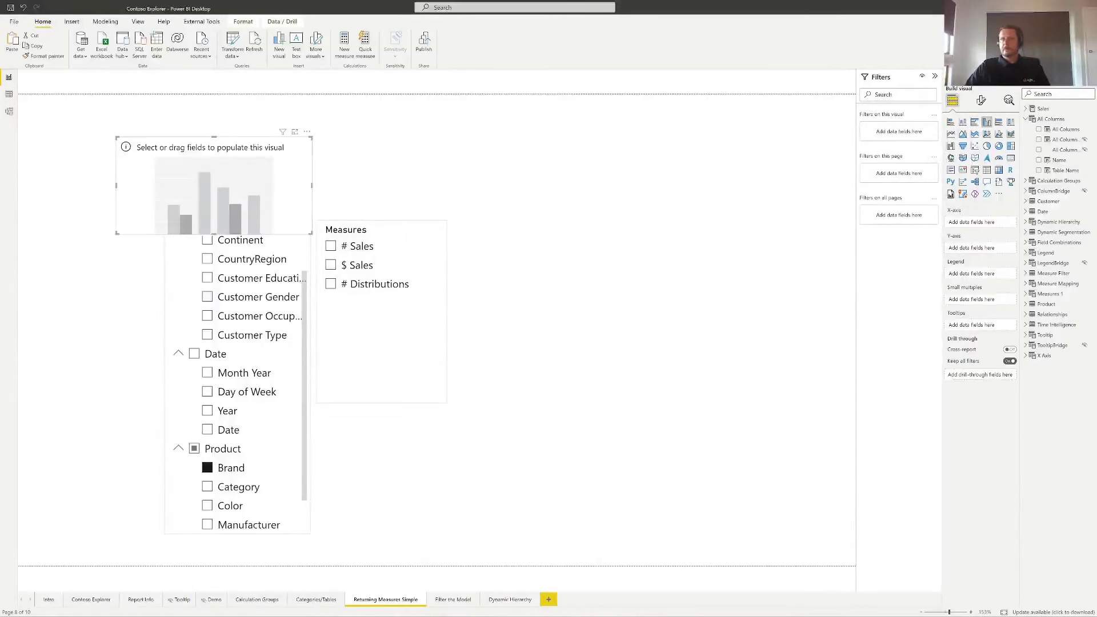
drag(243, 160, 699, 239)
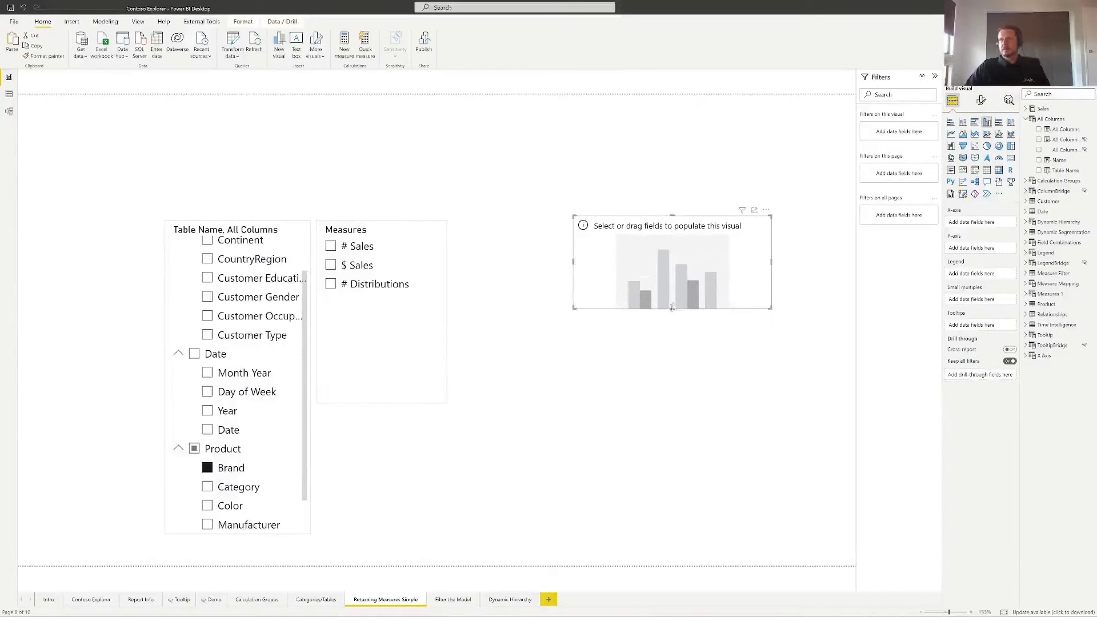
drag(672, 308, 672, 449)
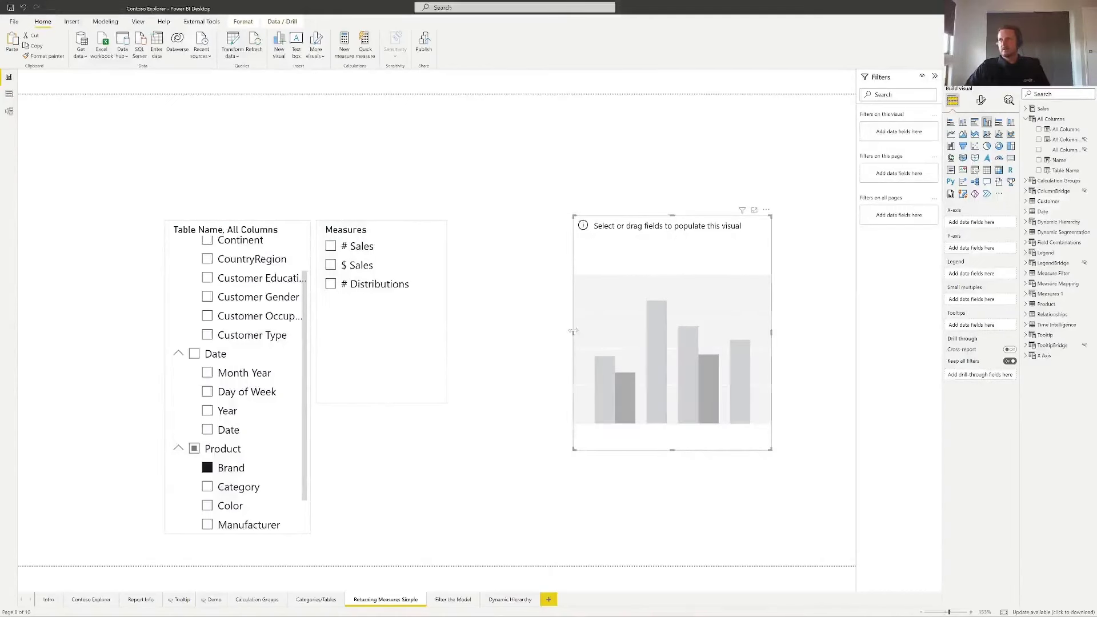
drag(573, 330, 468, 340)
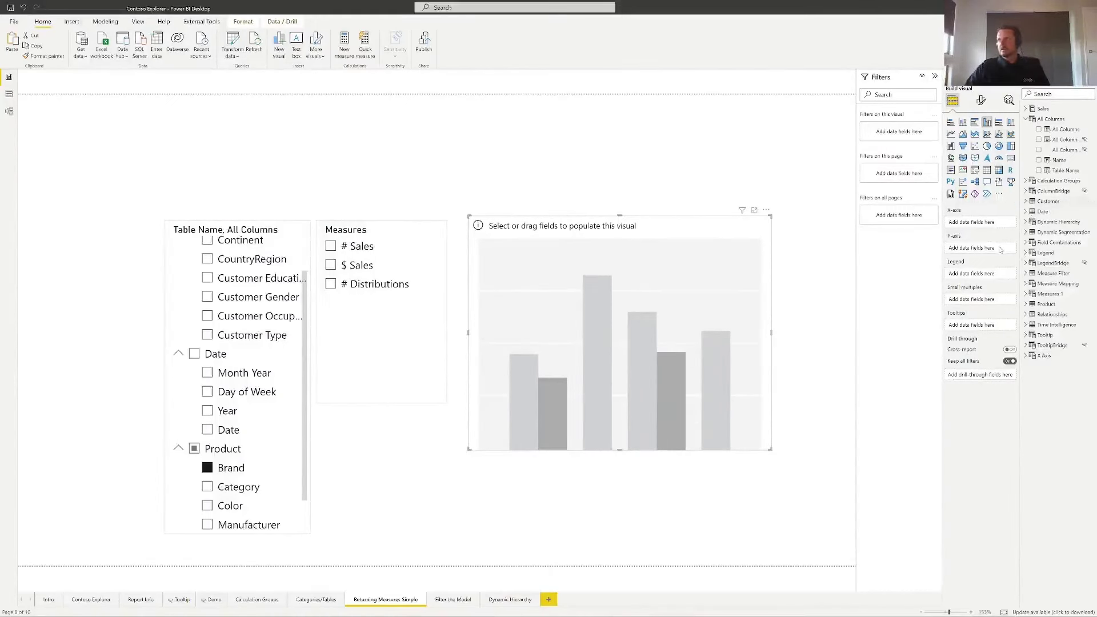
Step: Assign the Measures field to the chart's Y-axis and the All Columns field to its X-axis
click(1025, 294)
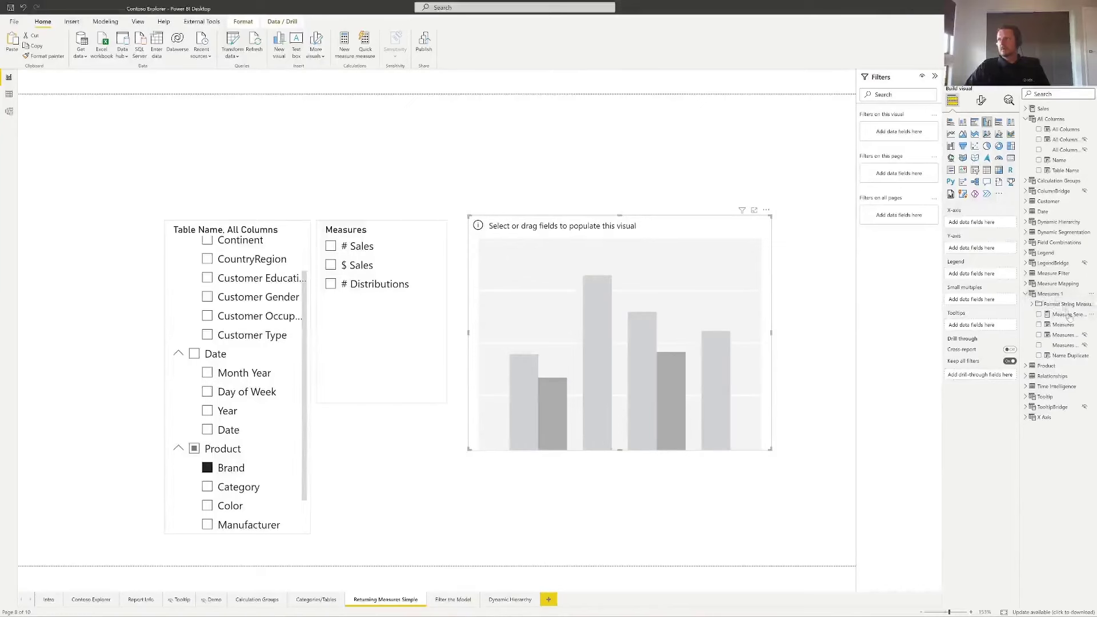
drag(1067, 325, 984, 251)
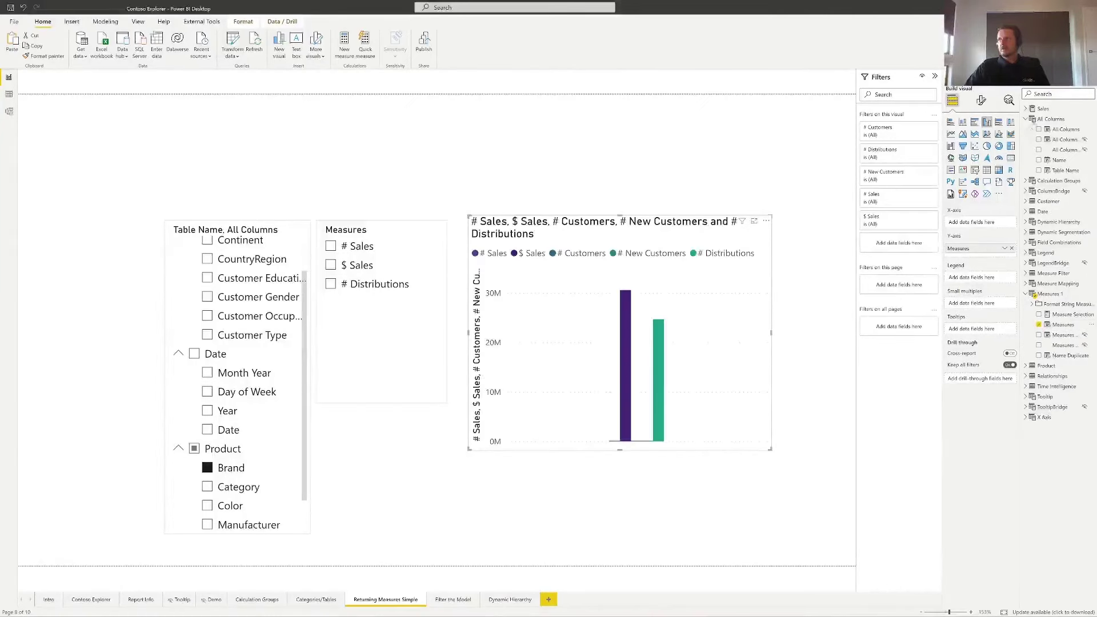
drag(1064, 129, 986, 226)
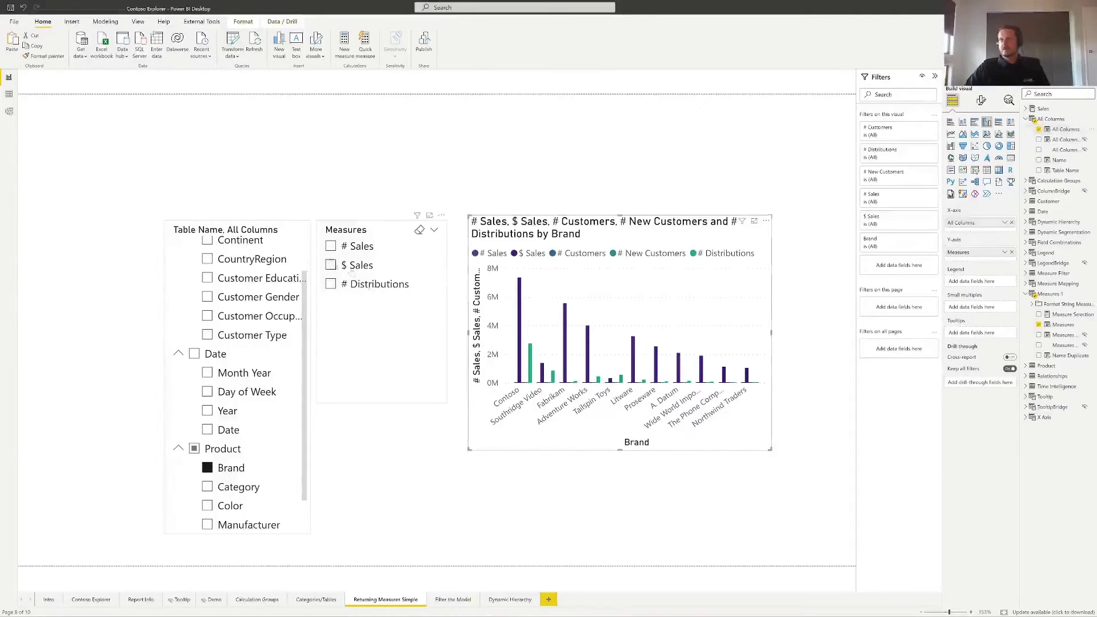
Step: Use the slicers to try # Sales and # Distributions by Brand in the chart, ending on # Customers by Customer Type
click(331, 246)
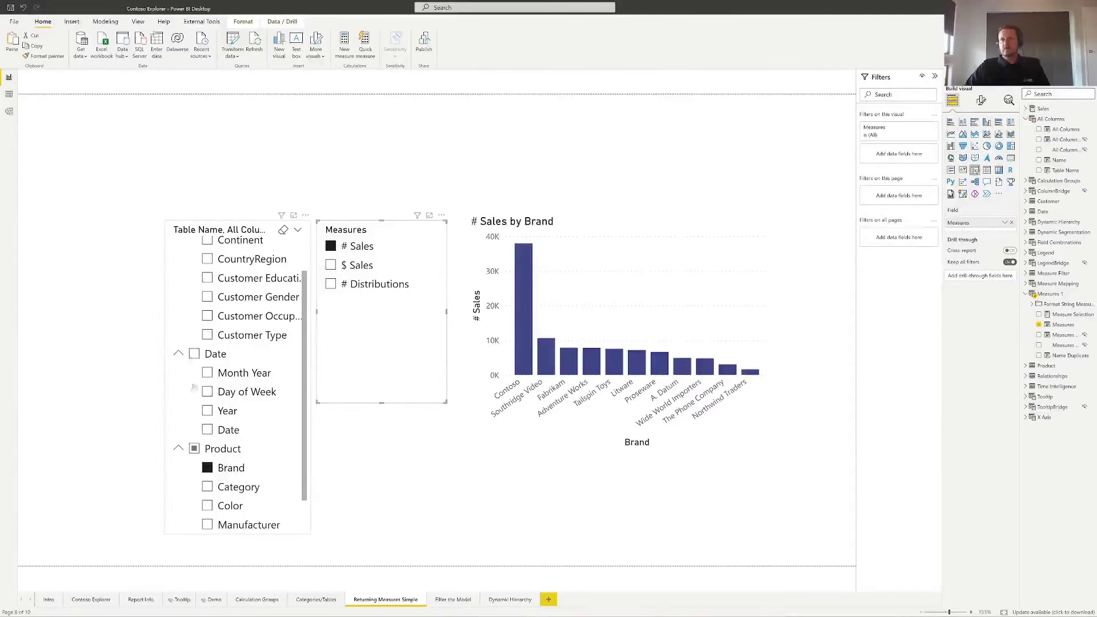
click(330, 284)
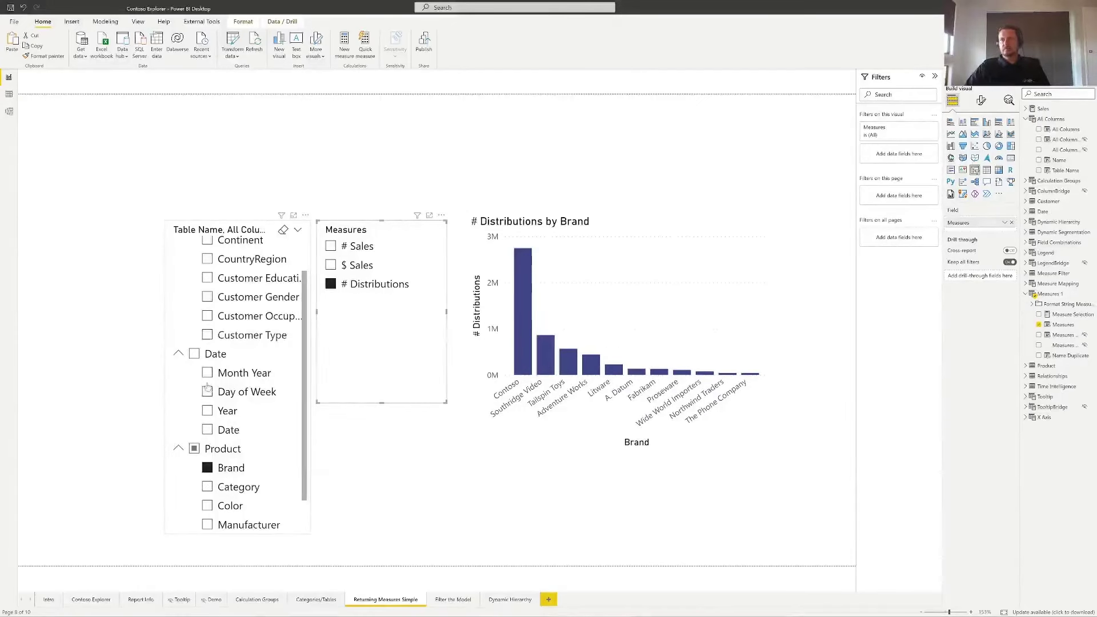
click(207, 468)
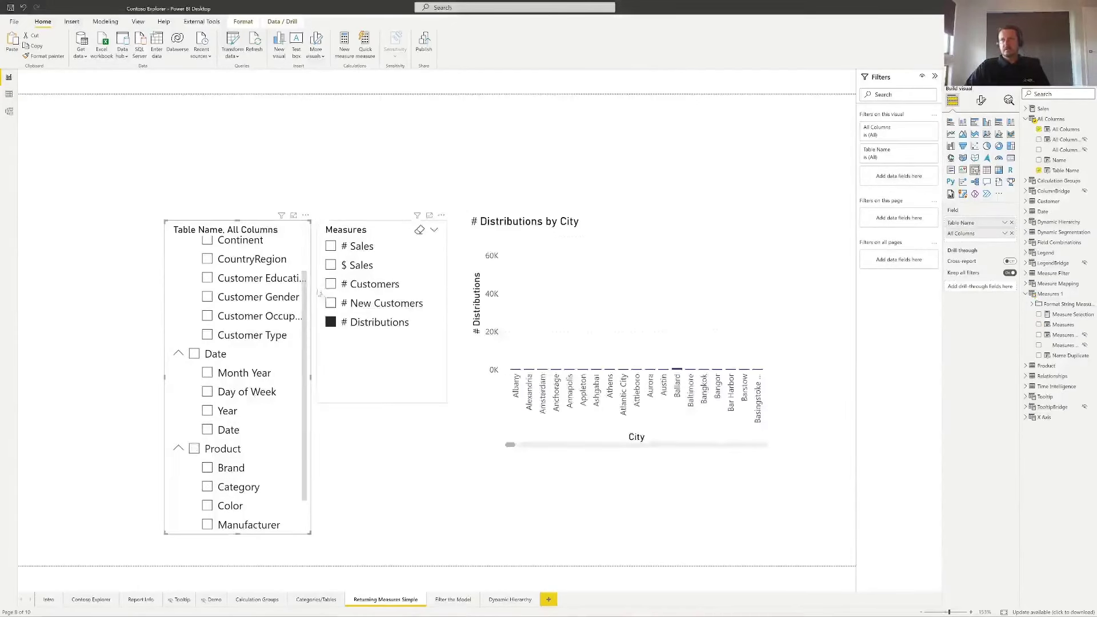
click(331, 322)
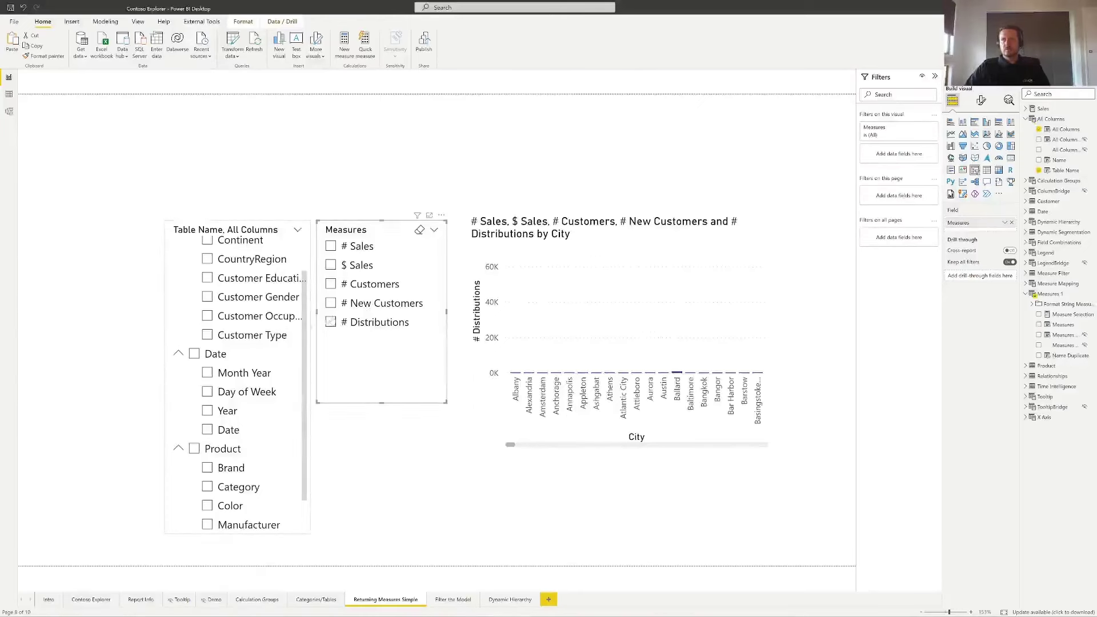
click(207, 336)
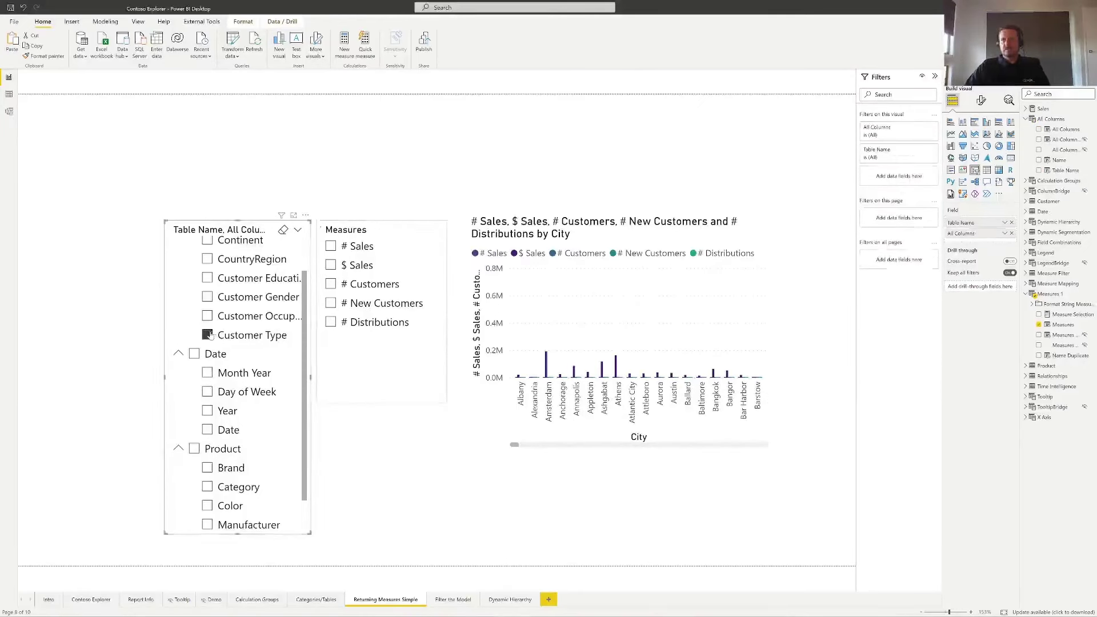
click(332, 285)
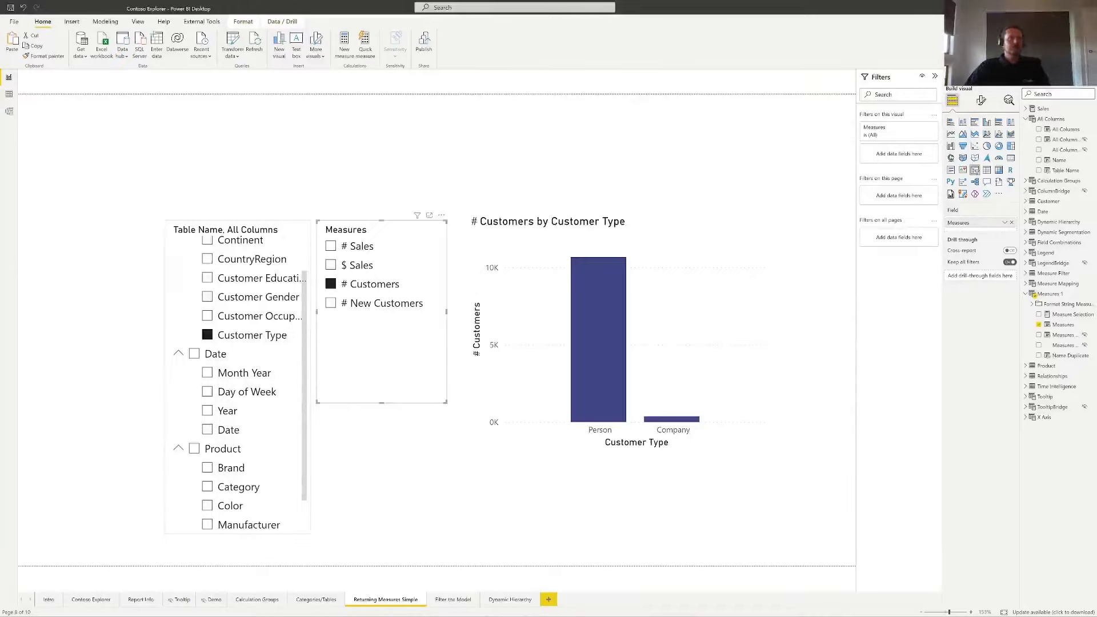
Step: Switch to the Contoso file's Power BI Desktop window and, from its Location and Customer model diagram, open the Location table's data
drag(0, 43, 847, 100)
click(844, 99)
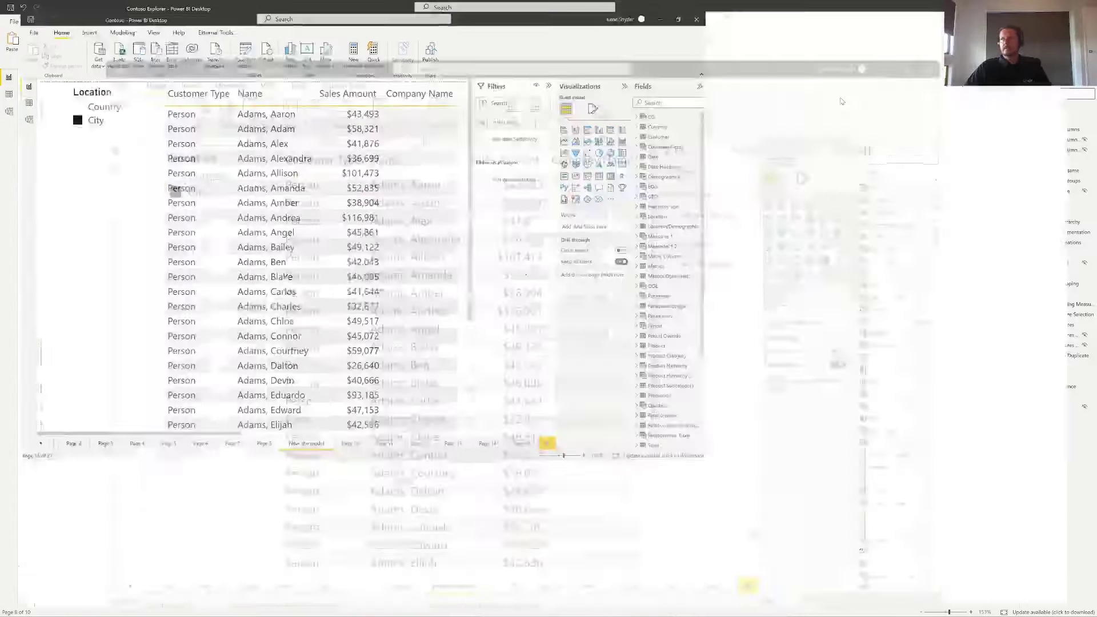
click(8, 112)
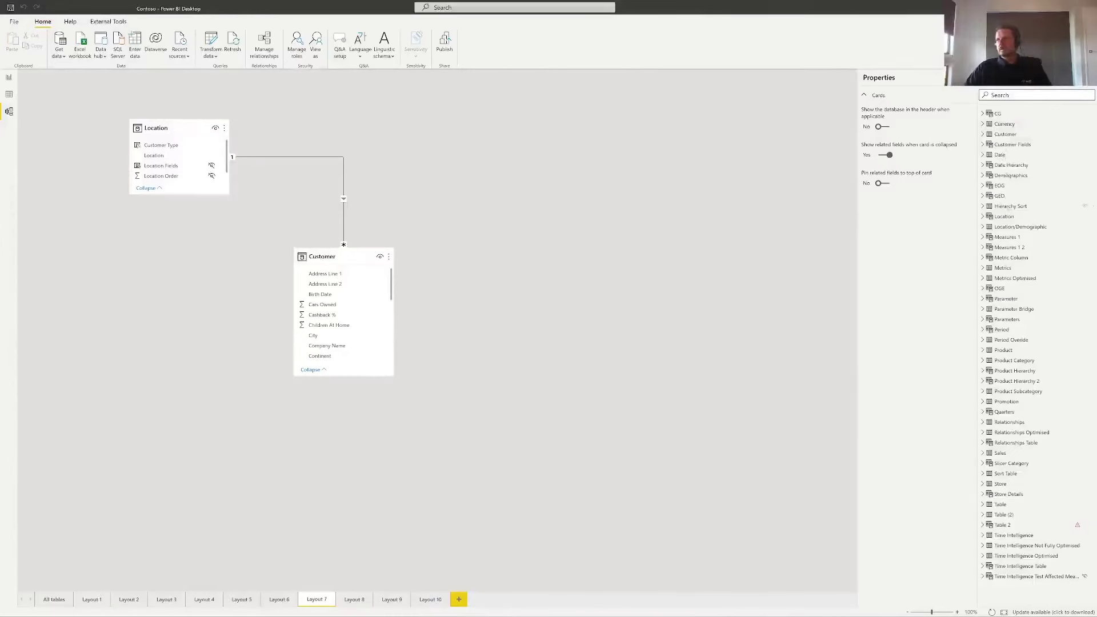
click(1004, 217)
click(9, 95)
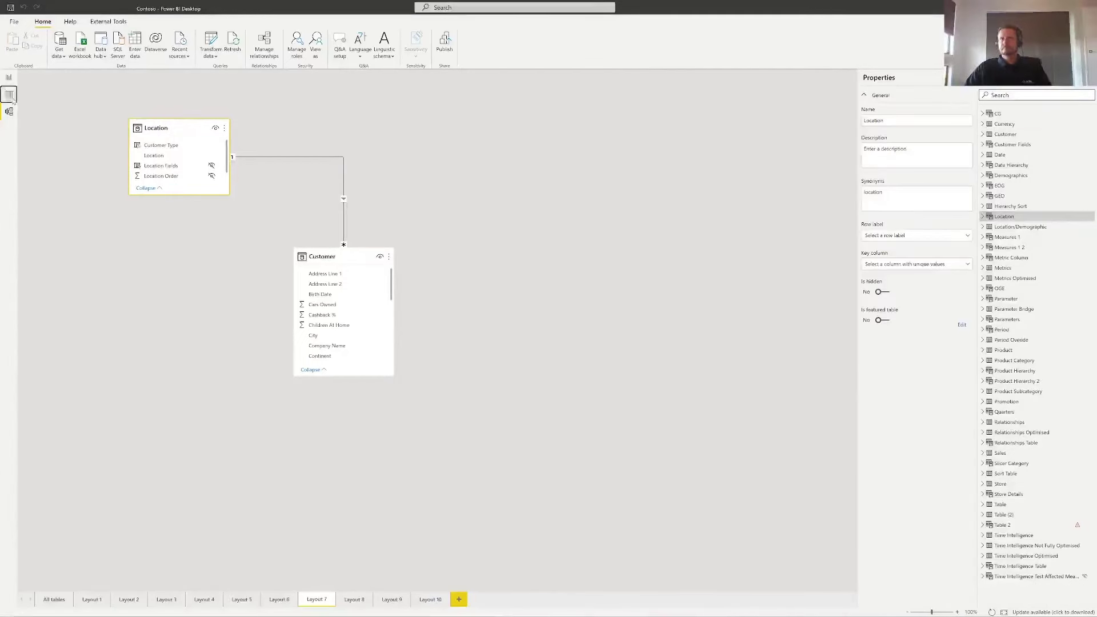
Step: In the Location table, enlarge the formula text and examine the table's definition and the Customer Type column's SWITCH formula
click(1039, 213)
click(235, 109)
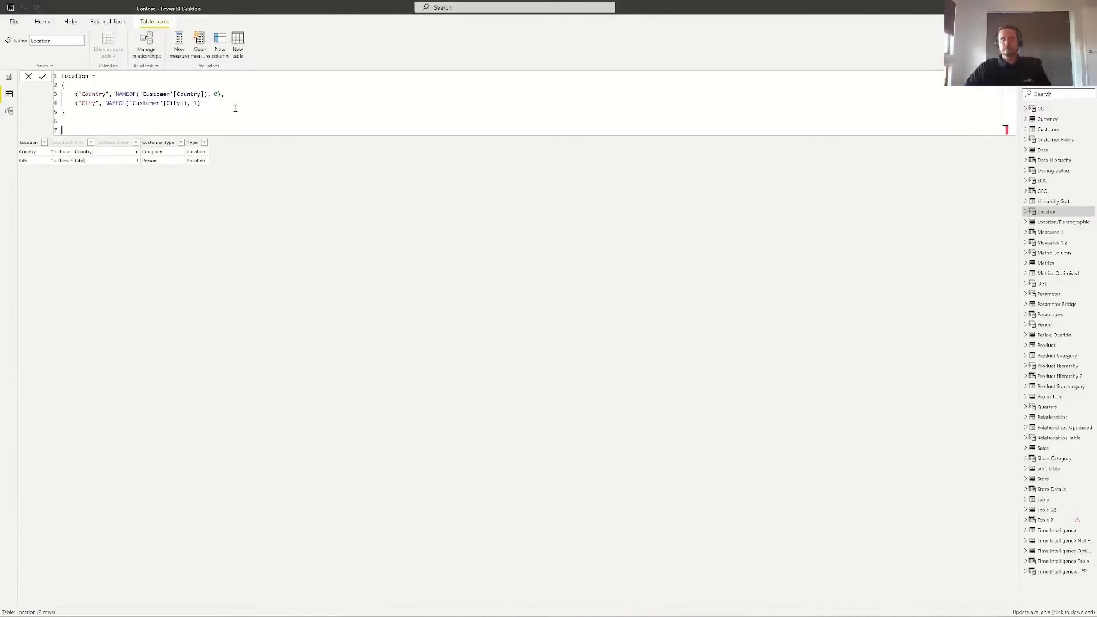
scroll(234, 109, up, 3)
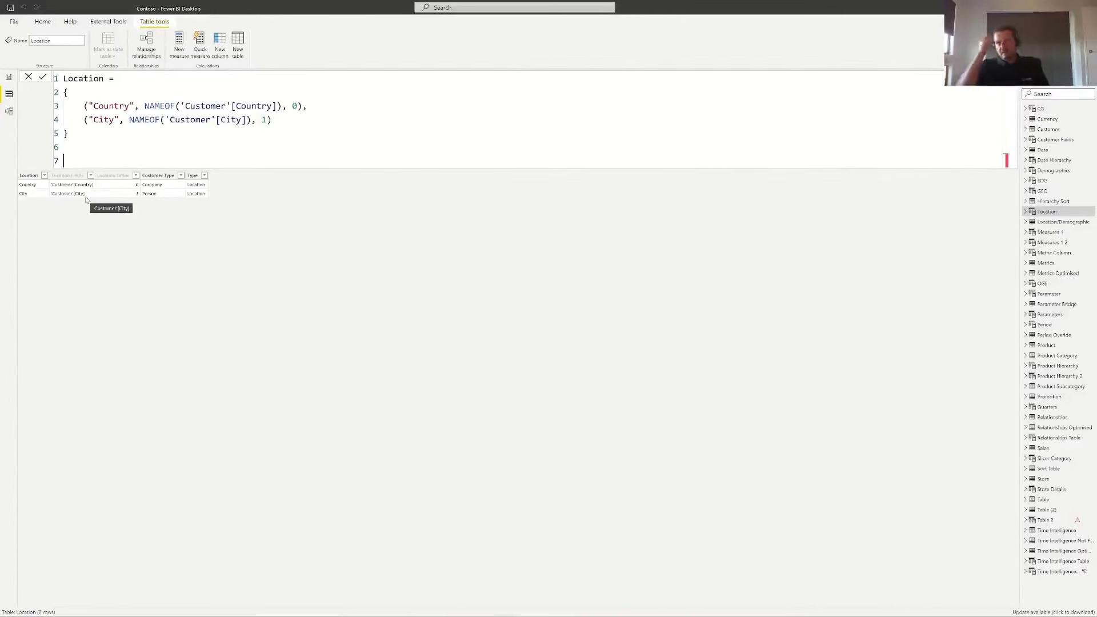
click(158, 175)
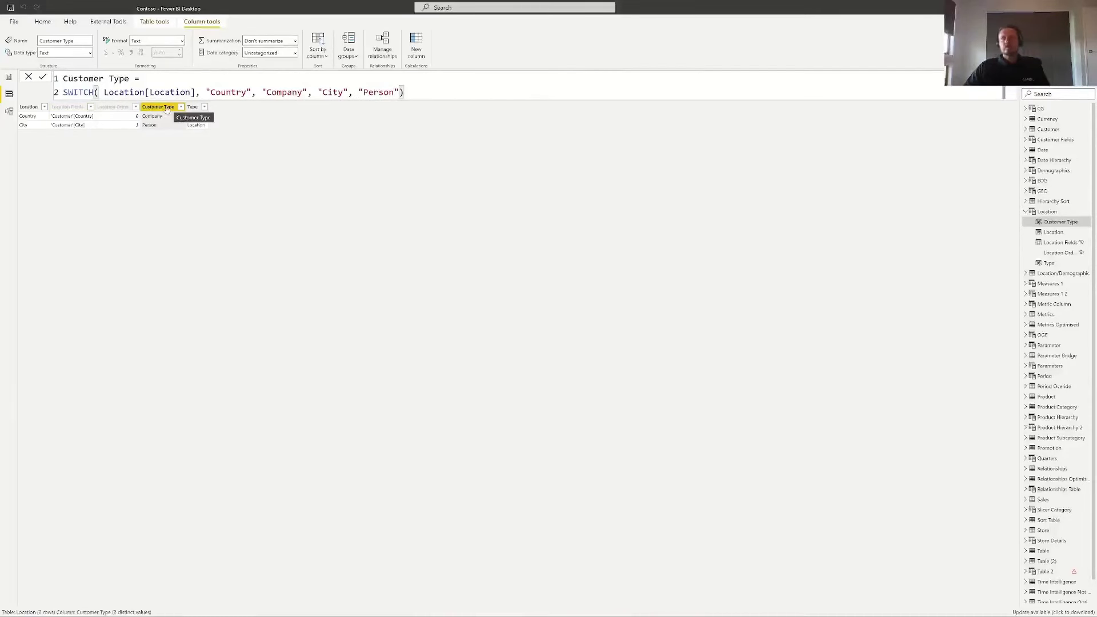
click(404, 92)
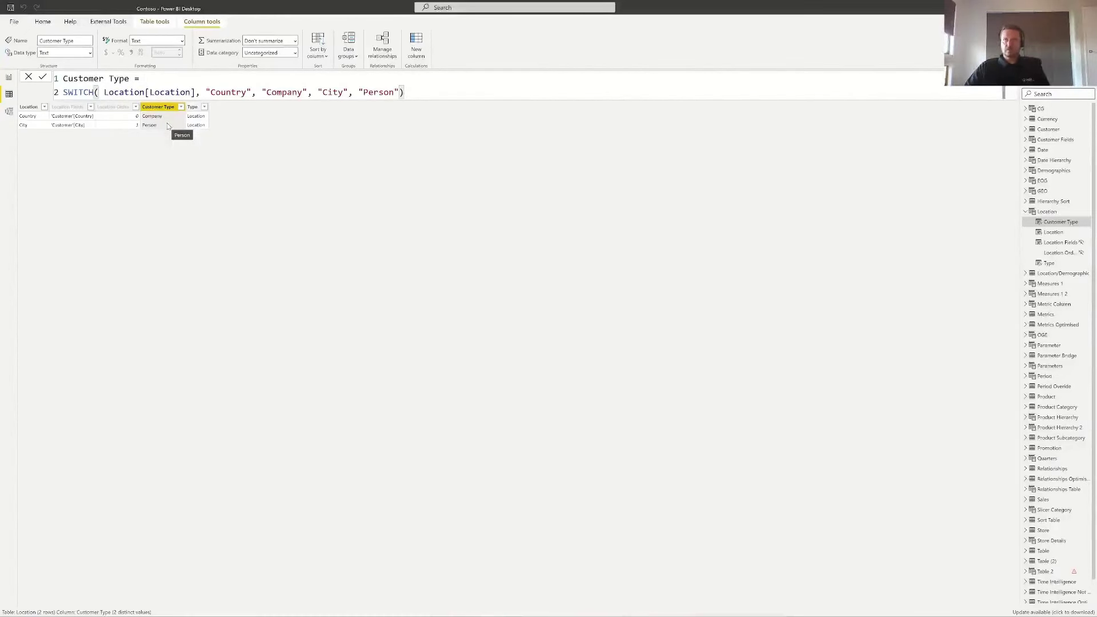
Step: Compare the Location–Customer relationship and the Customer table's fields in the model diagram with the Location table's Customer Type values
click(9, 112)
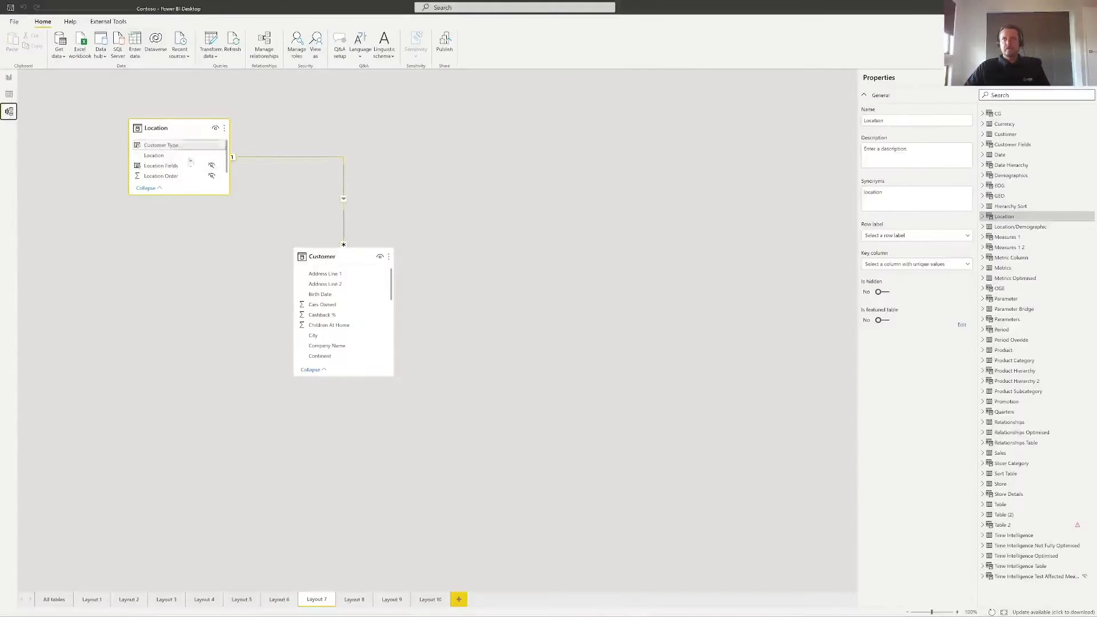
click(9, 94)
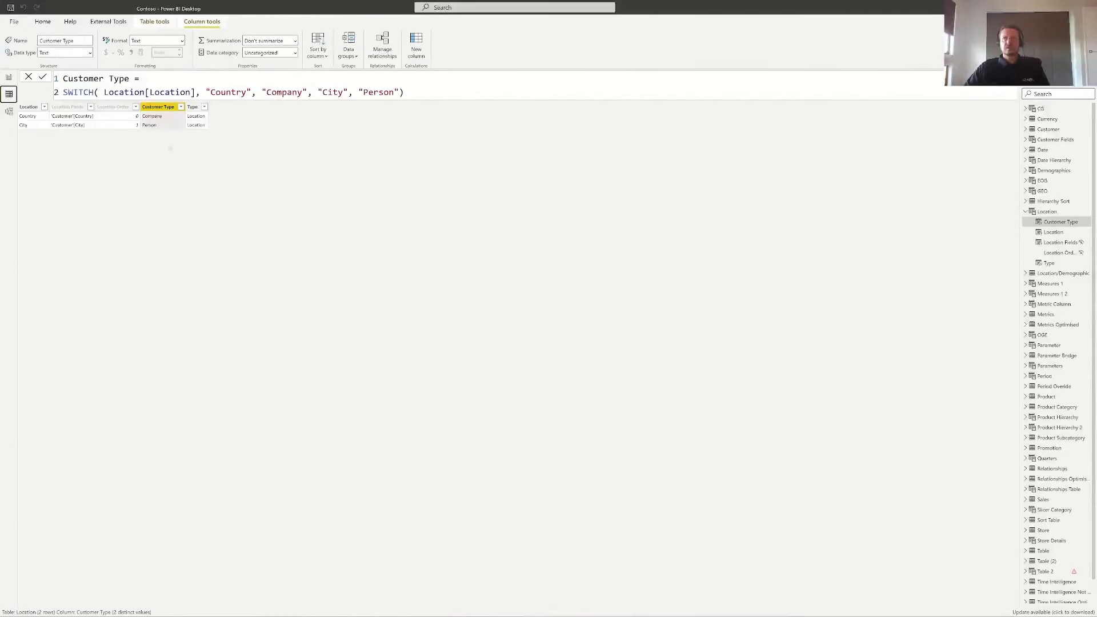
click(9, 112)
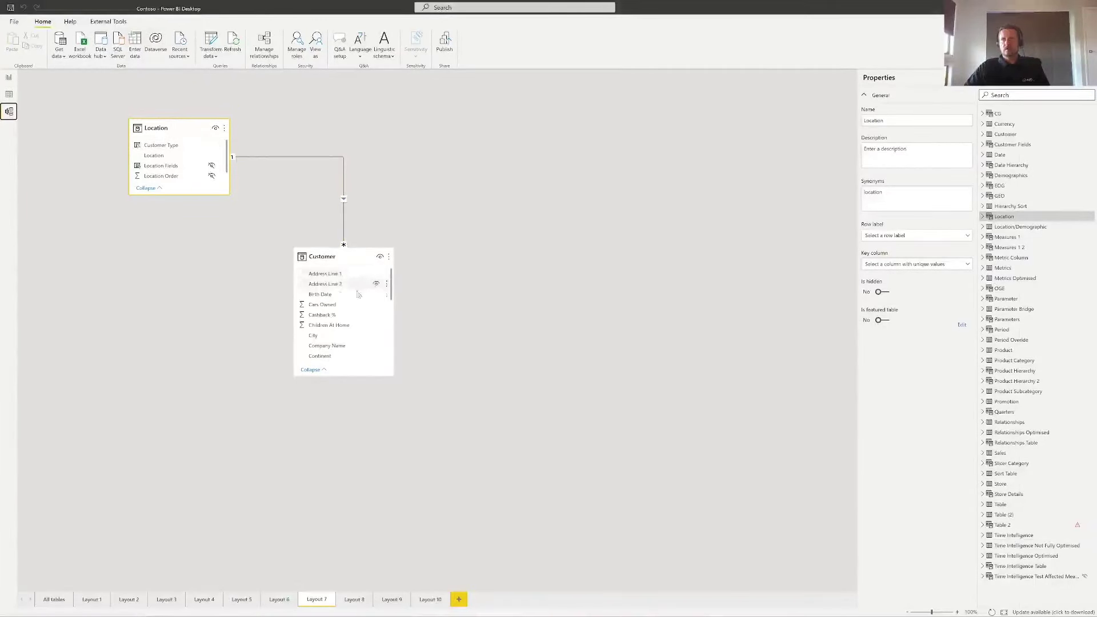
scroll(350, 309, down, 3)
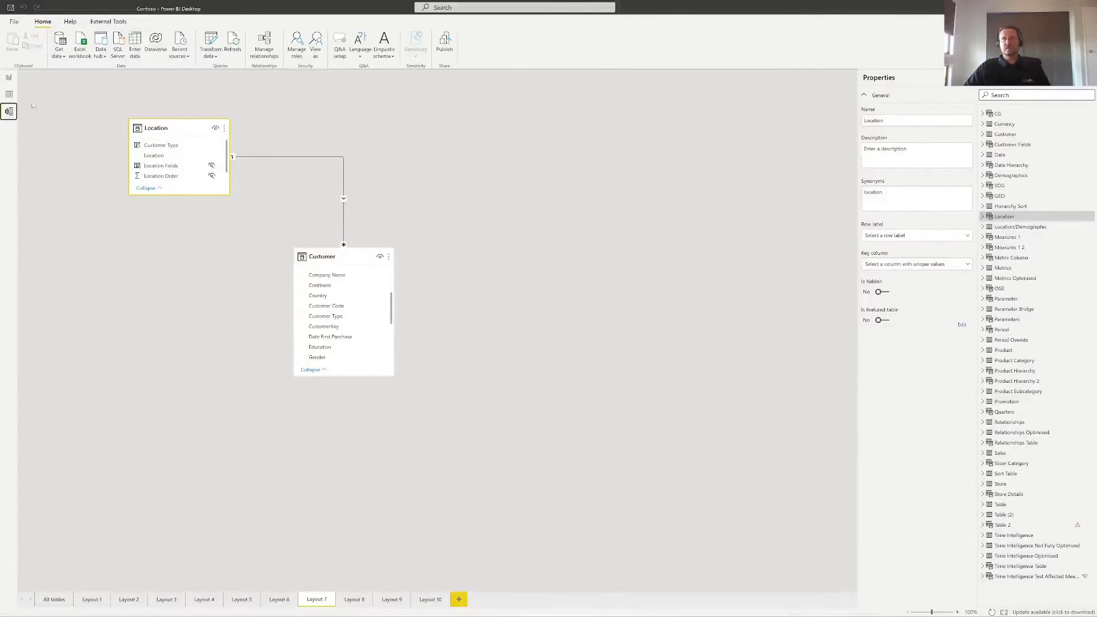
click(10, 95)
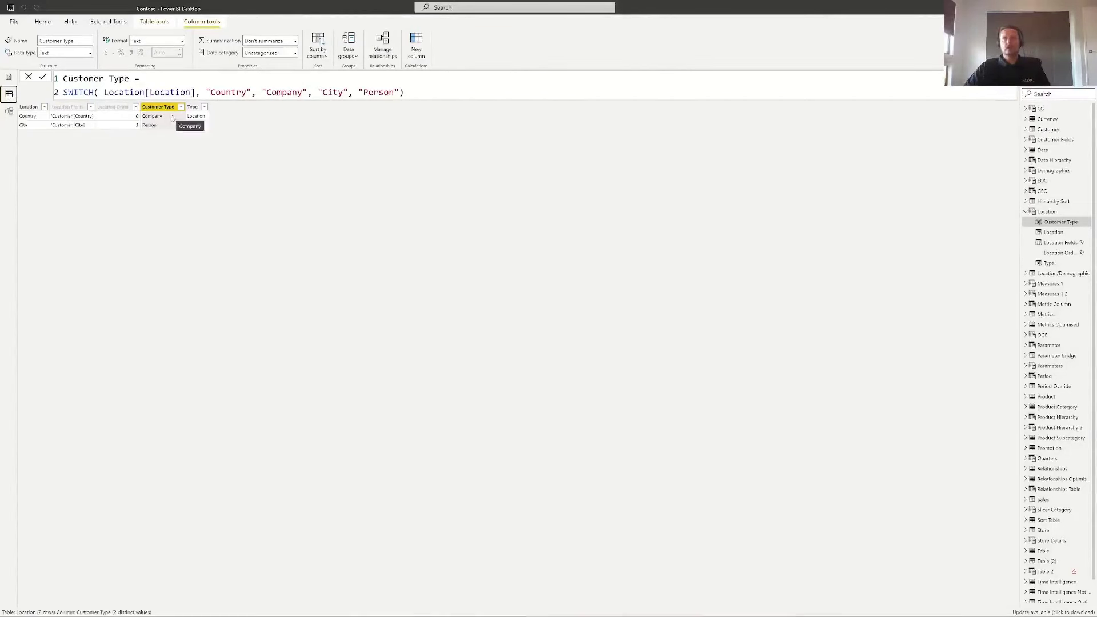
Step: On the Filter the model report page, try Country and City in the Location slicer and examine the customer table
click(9, 78)
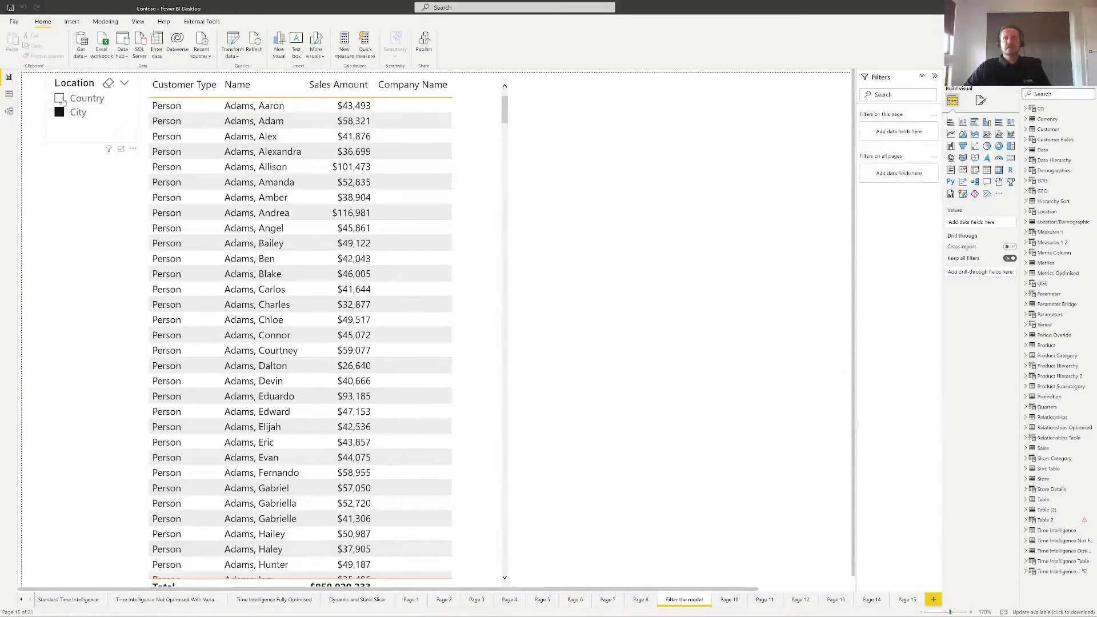
click(60, 98)
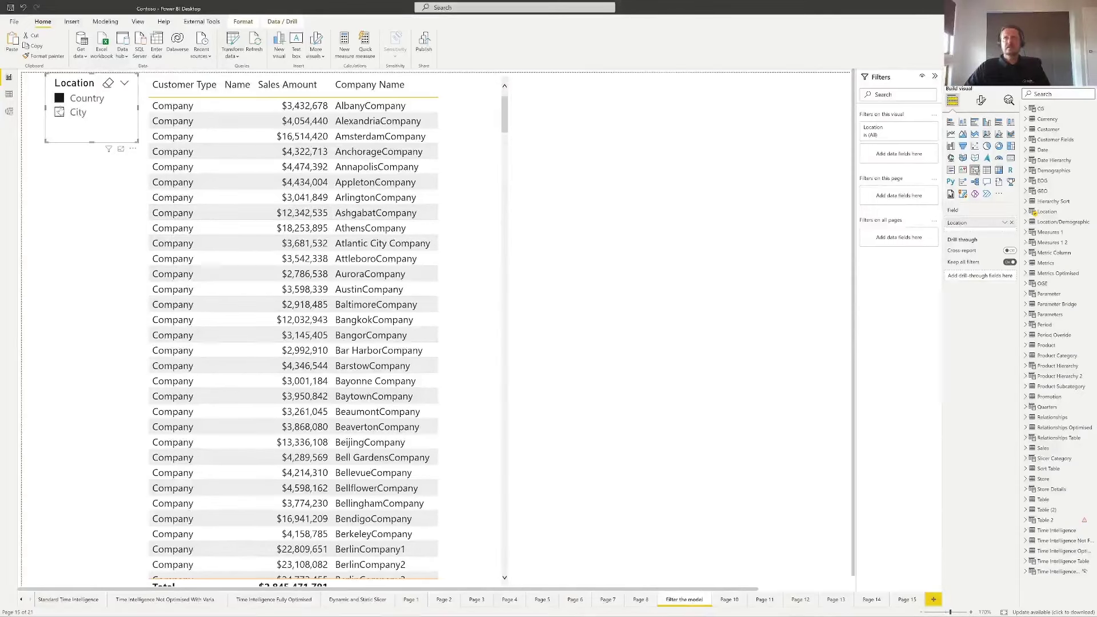
click(59, 113)
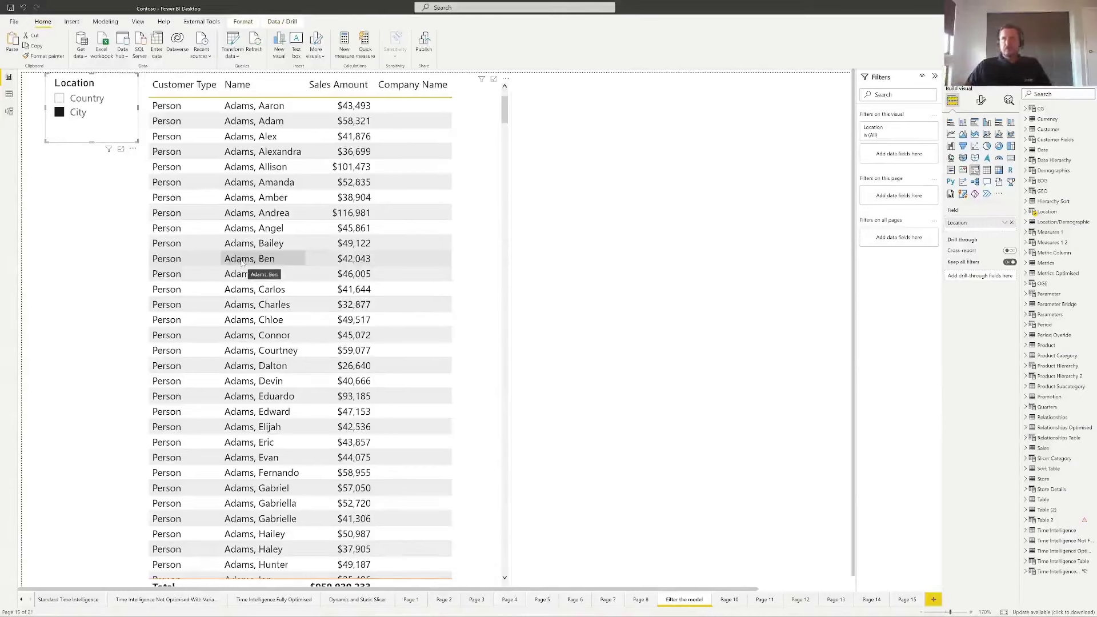
click(250, 272)
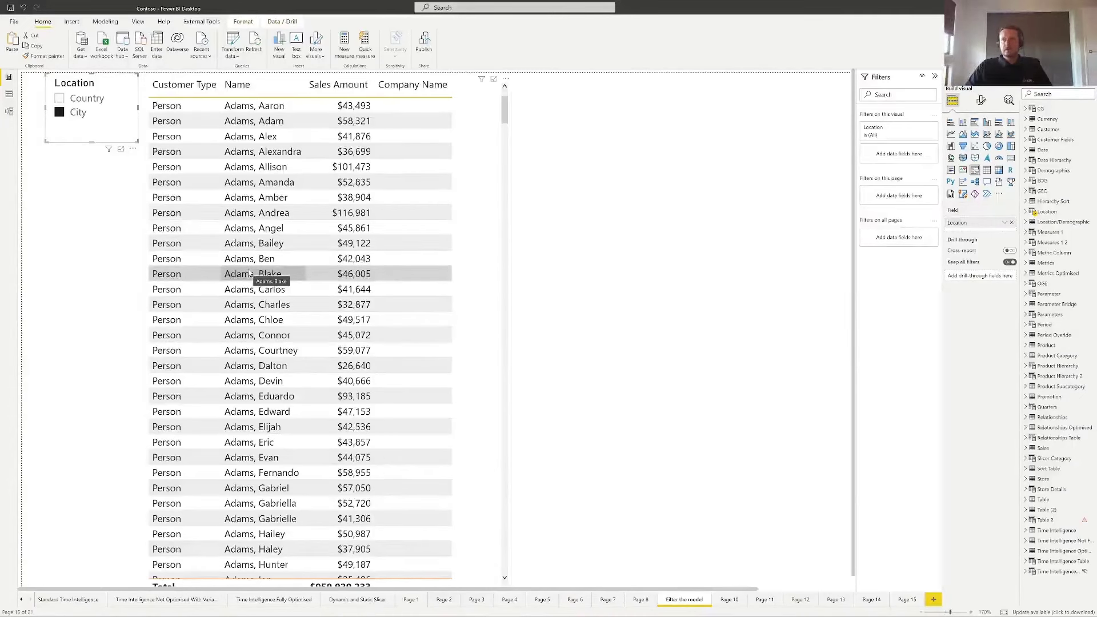
click(249, 272)
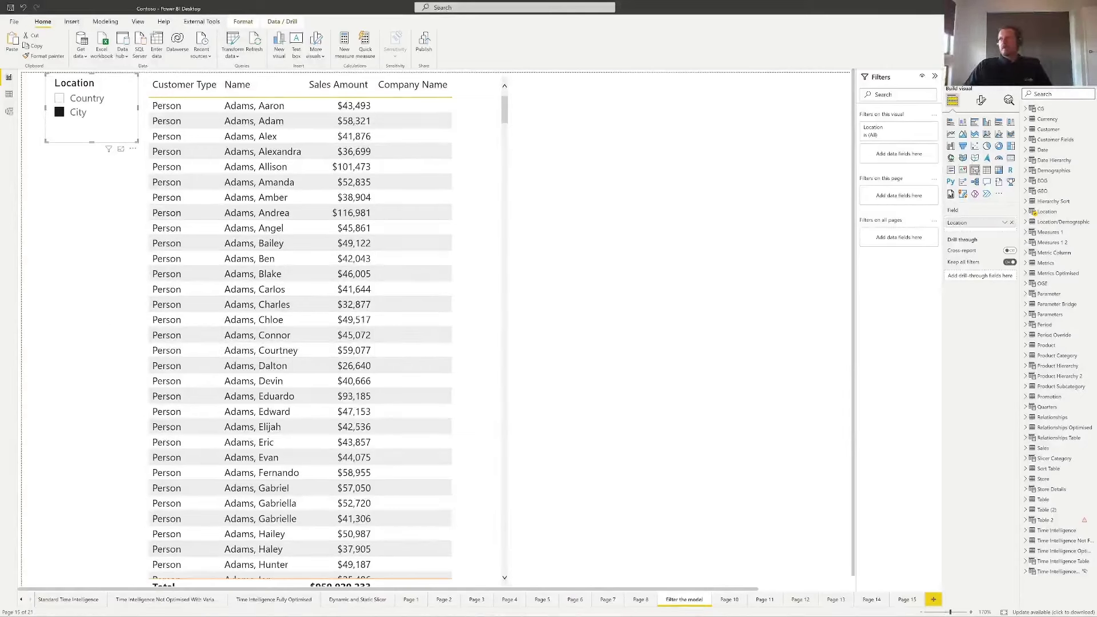
Step: Close the Contoso file without saving and open the Dynamic Hierarchy table's data in the Contoso Explorer file
key(alt+F4)
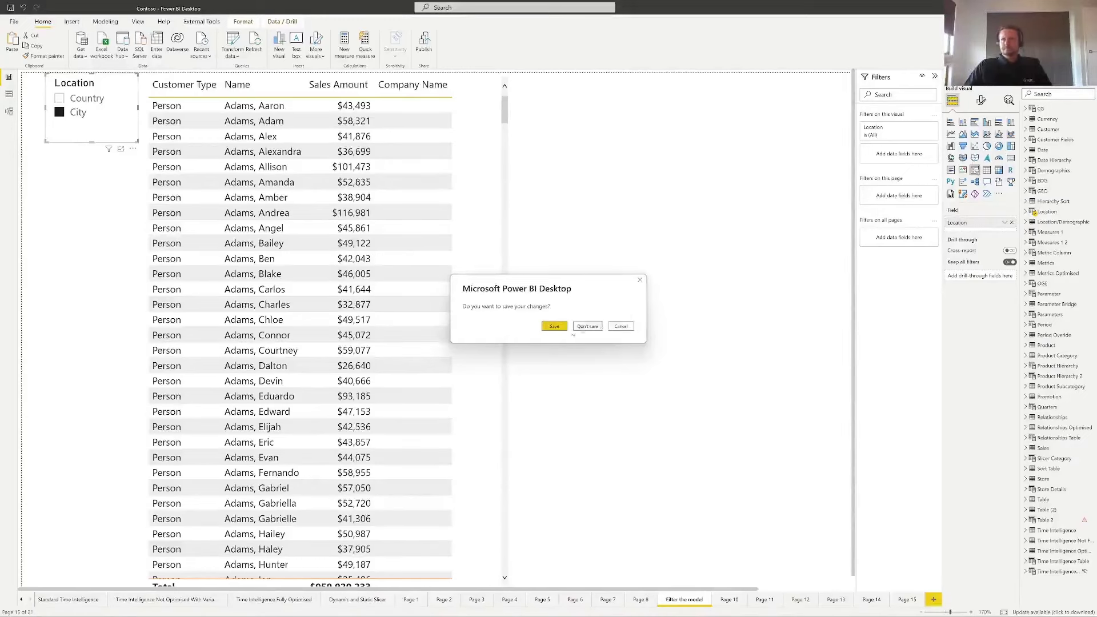
click(577, 329)
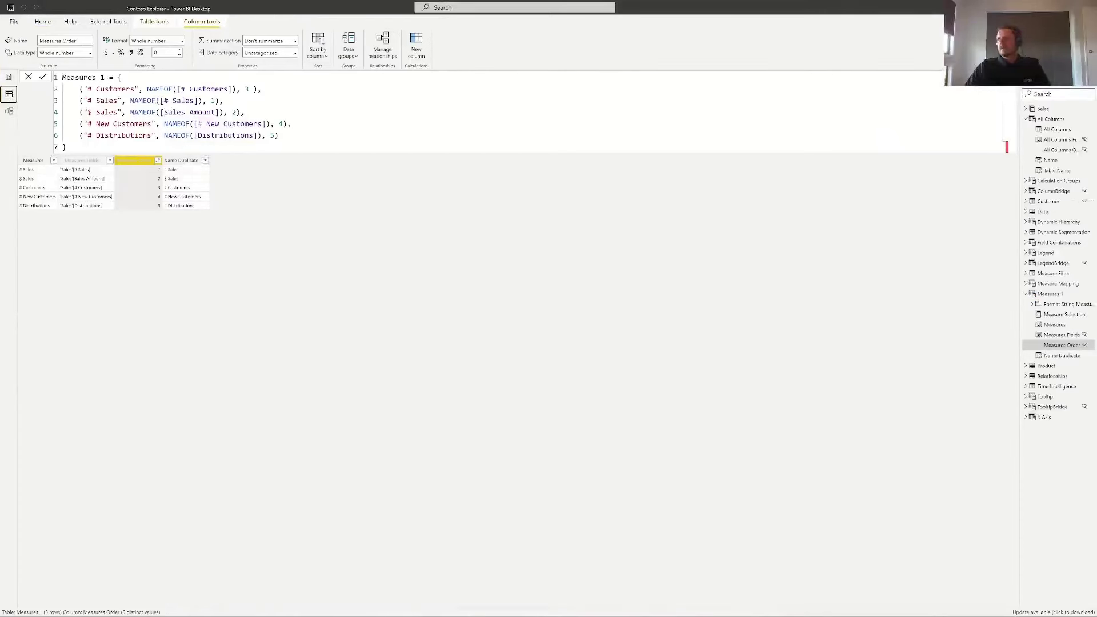
click(1026, 293)
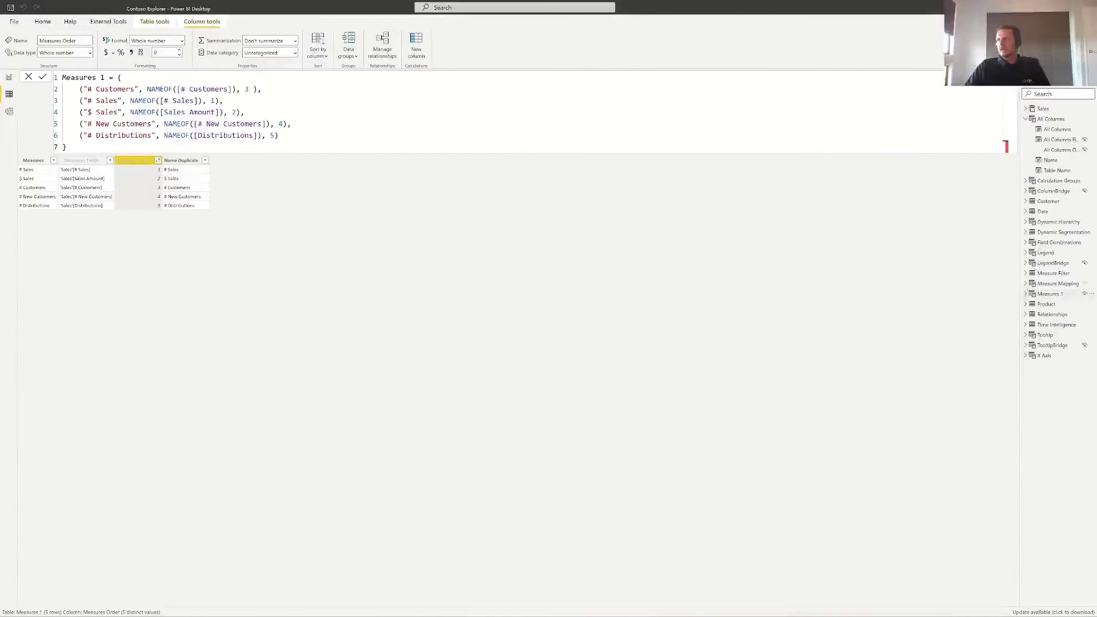
click(1049, 222)
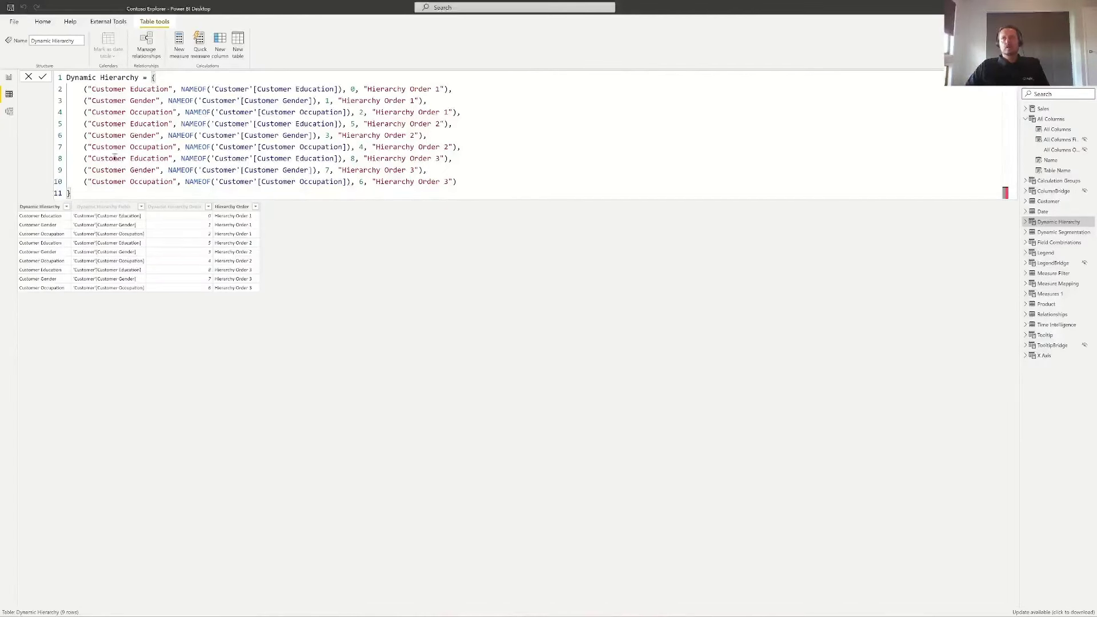
Step: Highlight the formula rows for Hierarchy Order 1, 2 and 3 in the Dynamic Hierarchy definition to examine each group
drag(84, 89, 175, 116)
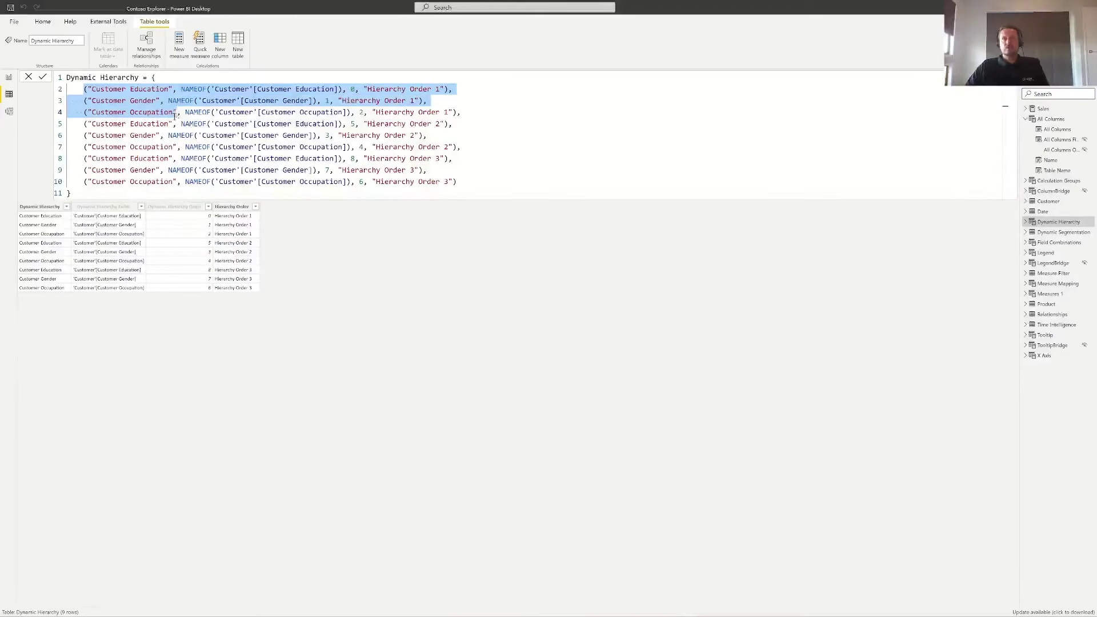
click(90, 124)
drag(84, 78, 492, 114)
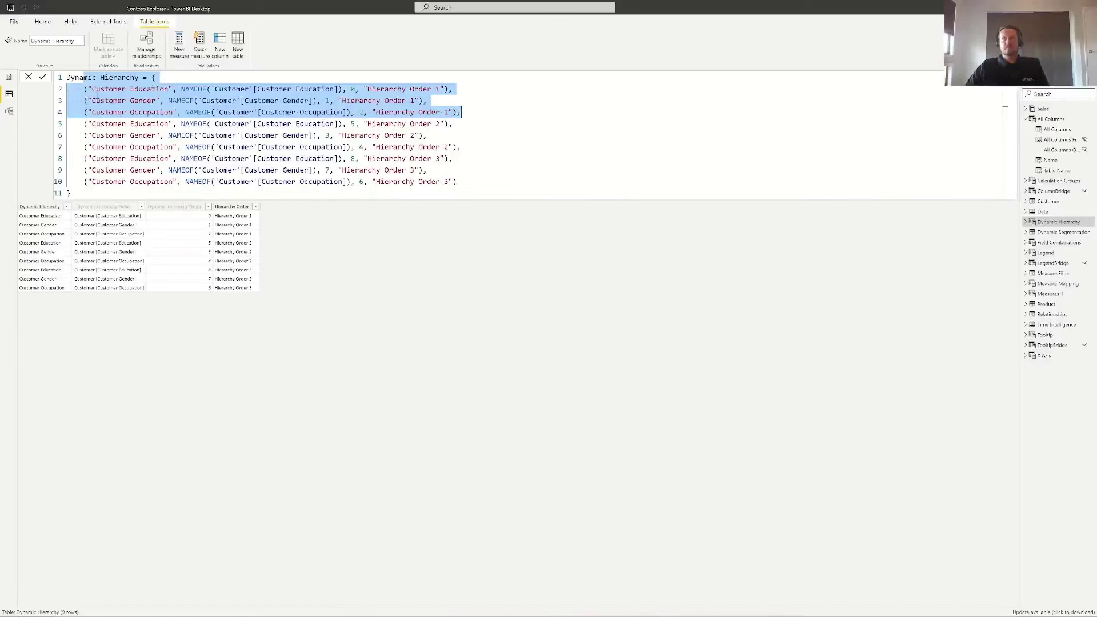
drag(85, 124, 176, 148)
drag(87, 159, 178, 183)
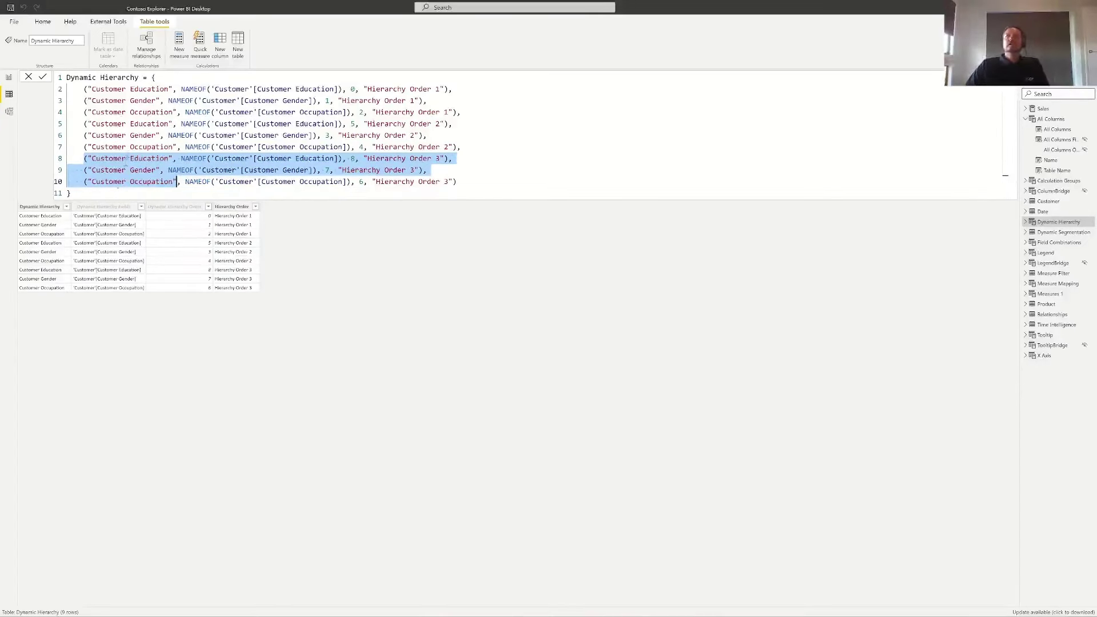
Step: Sort the Dynamic Hierarchy table in ascending order by its Dynamic Hierarchy Order column
click(393, 85)
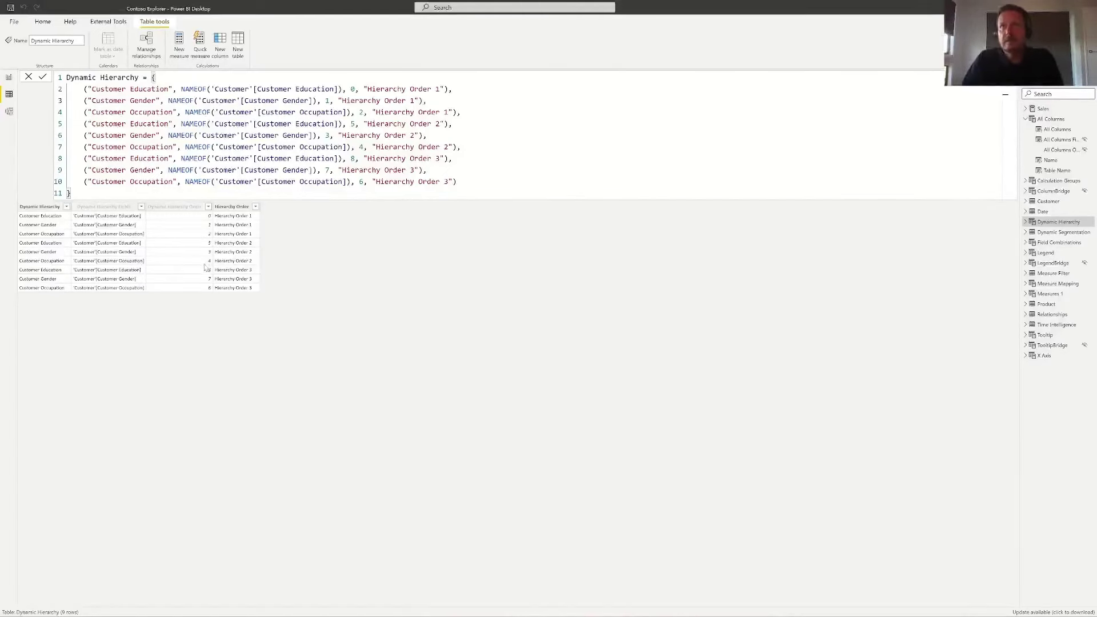
click(208, 206)
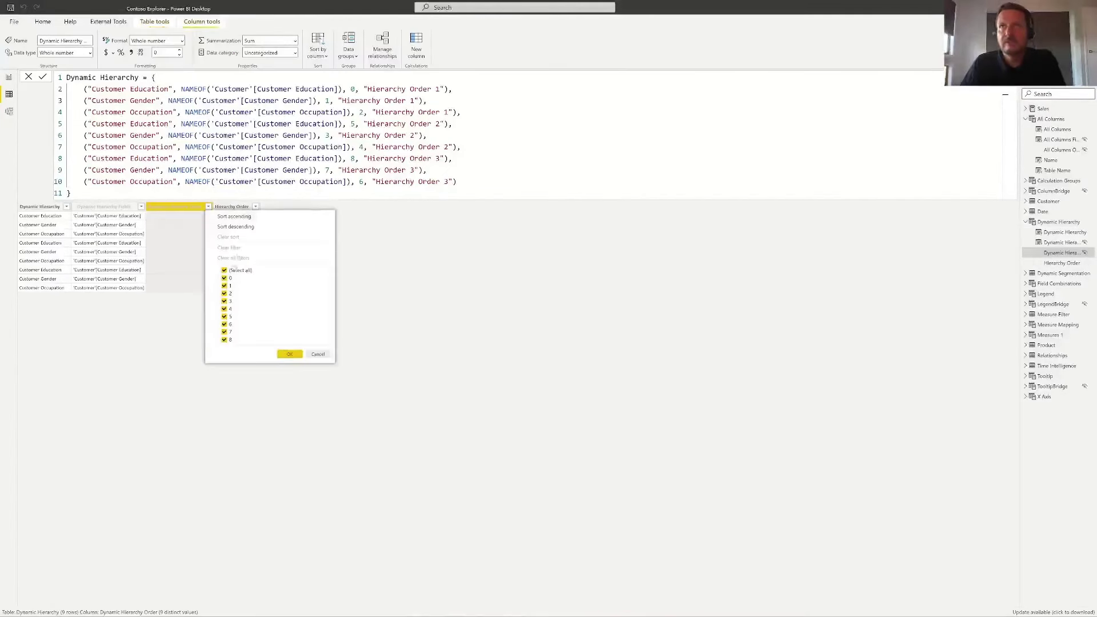
click(239, 216)
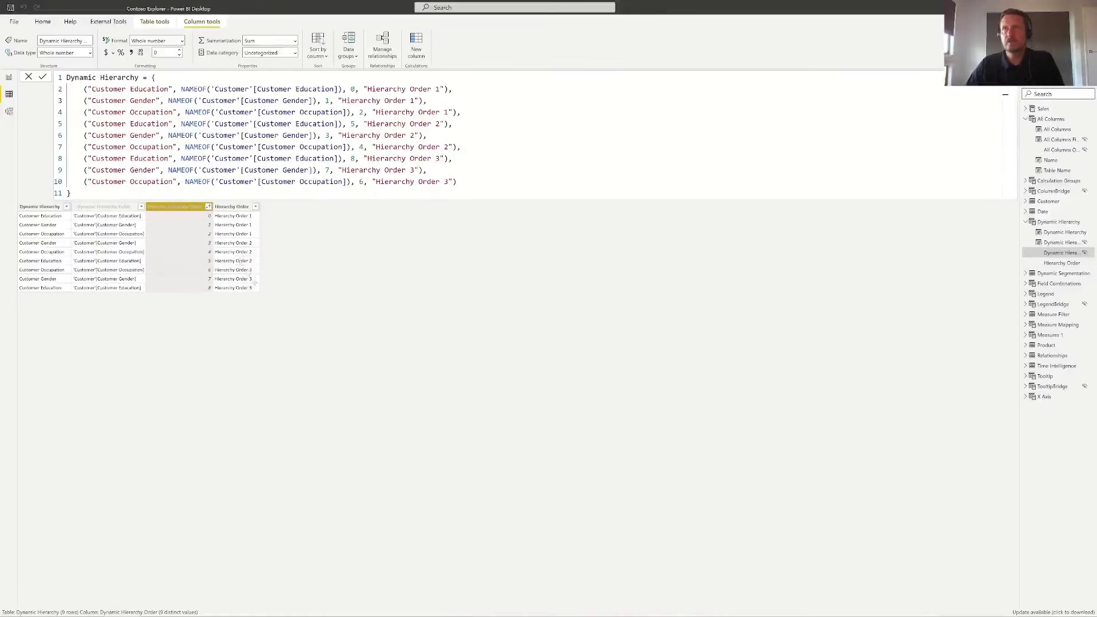
Step: On the Dynamic Hierarchy report page, select Hierarchy Order 3 in the slicer and expand the matrix down to its lowest level
click(8, 79)
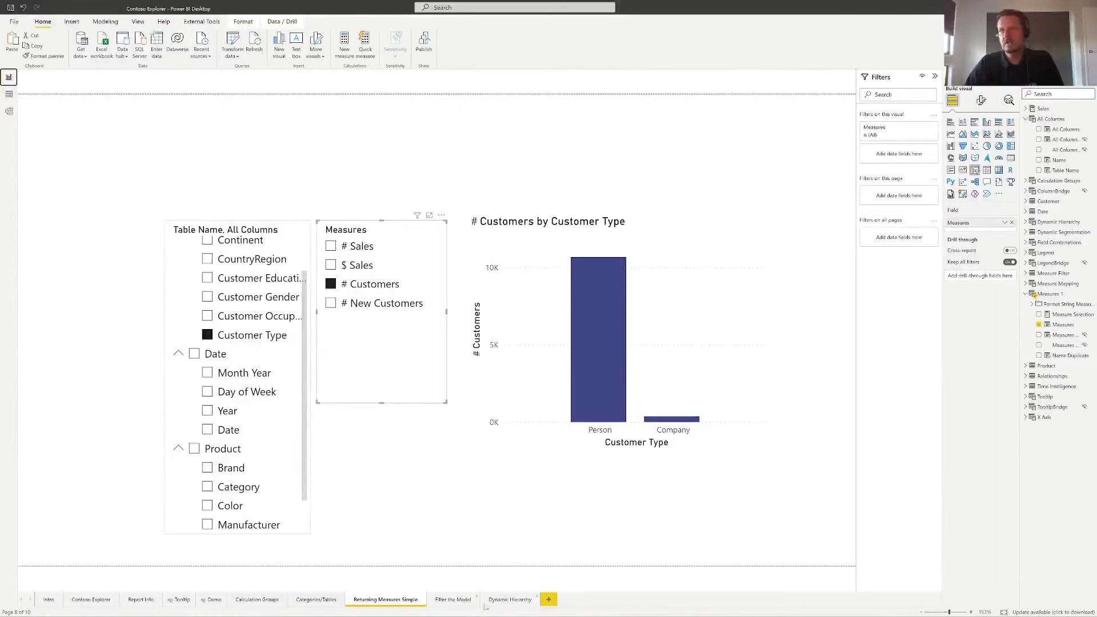
click(509, 599)
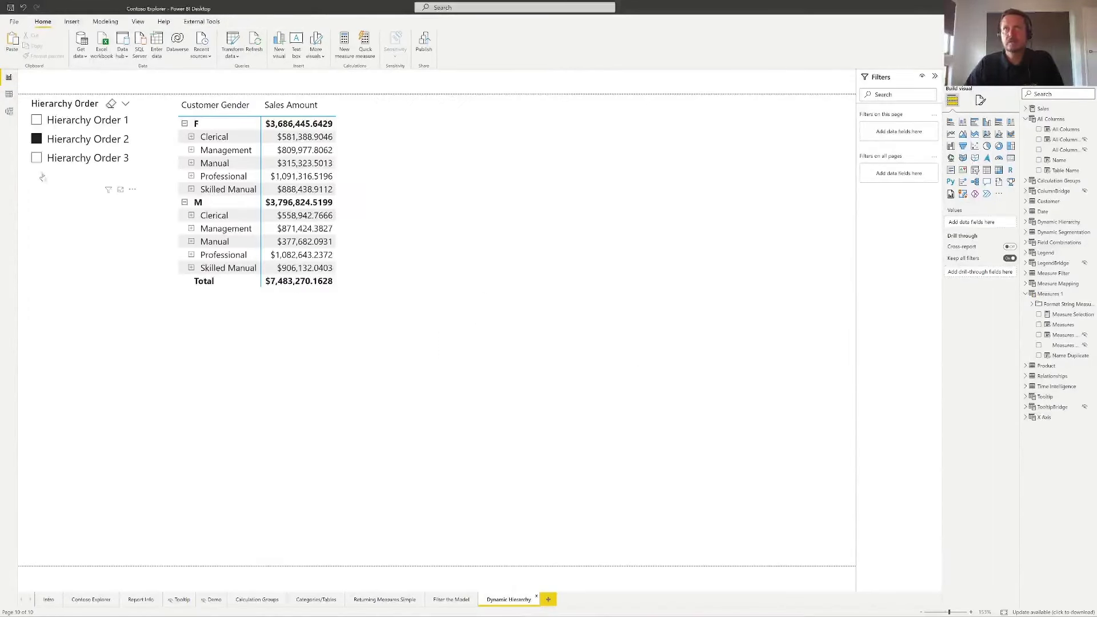
click(37, 158)
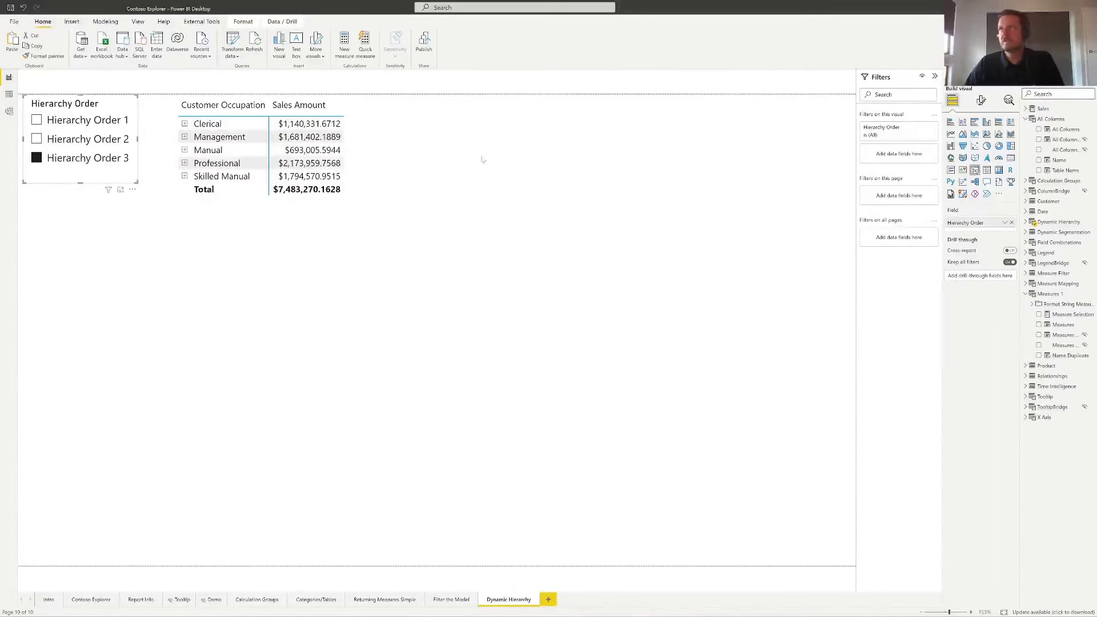
click(557, 128)
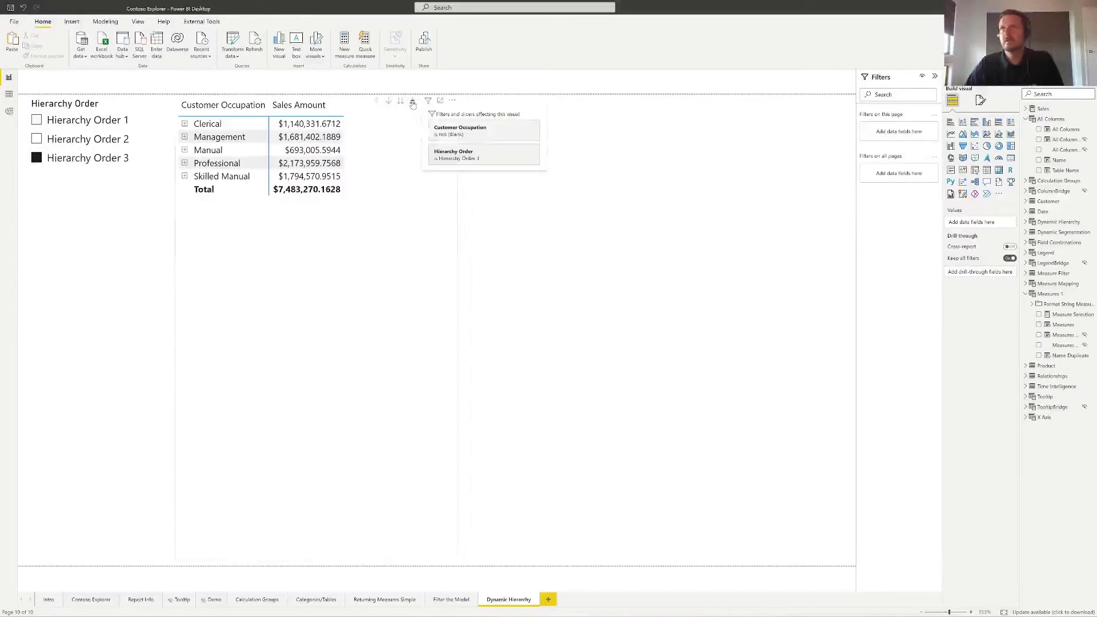
click(412, 101)
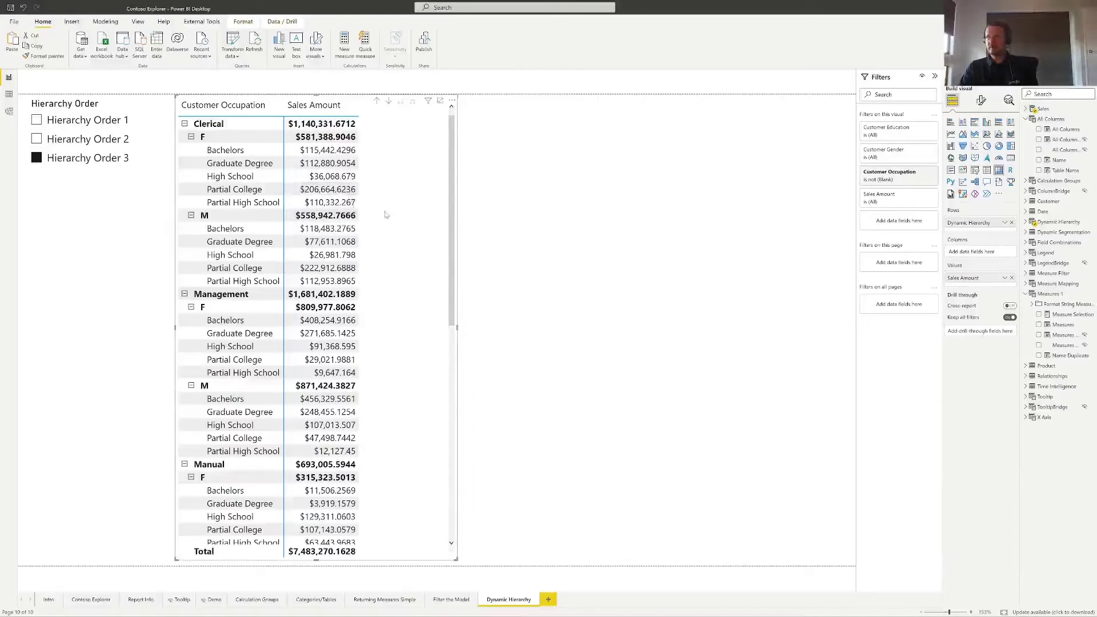
Step: Switch the matrix among the three hierarchy orders, expanding it one level further under Hierarchy Order 2, and end on Hierarchy Order 1
click(36, 143)
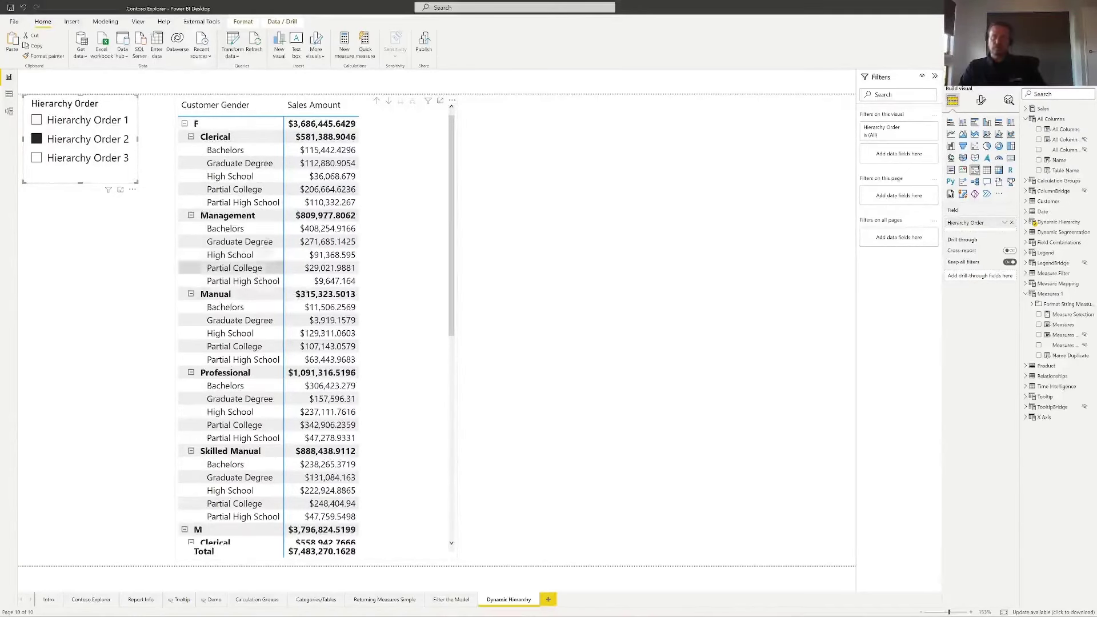
click(36, 121)
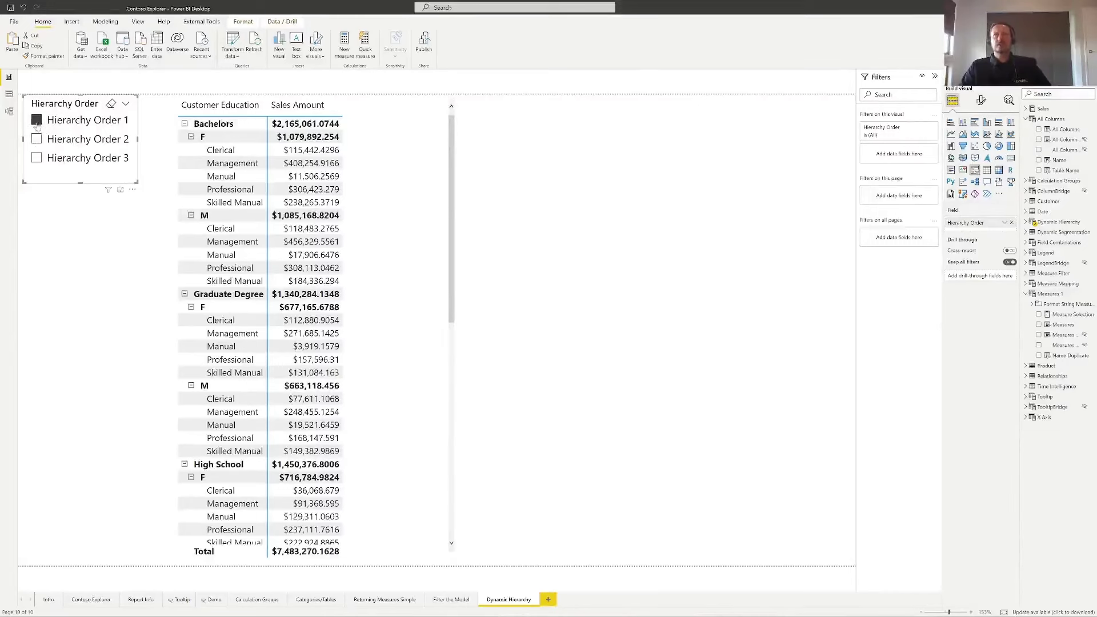
click(36, 141)
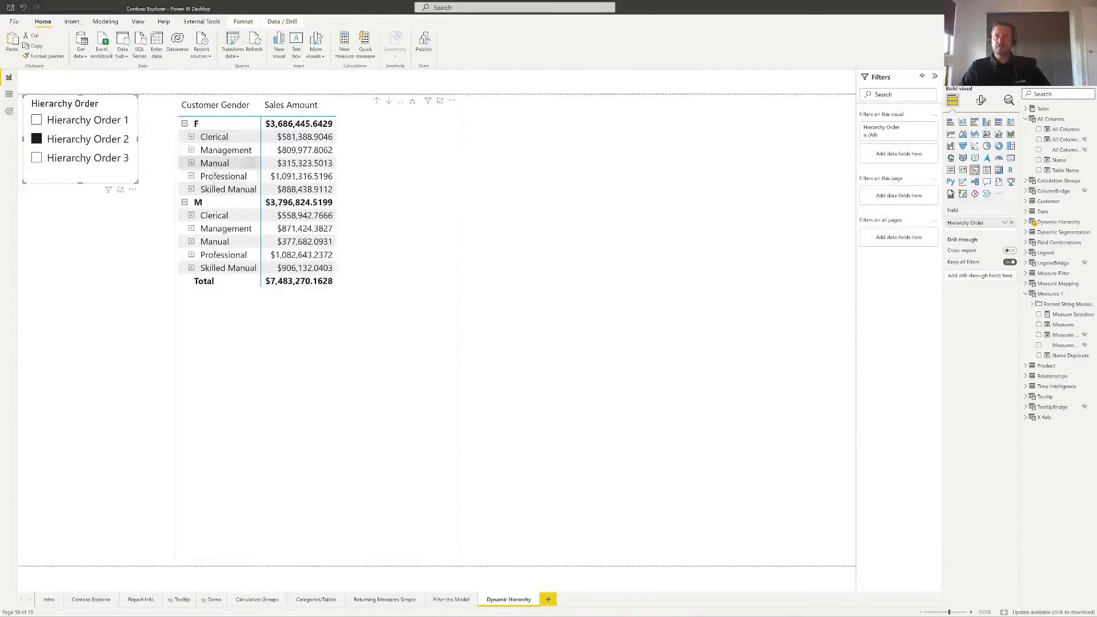
click(413, 103)
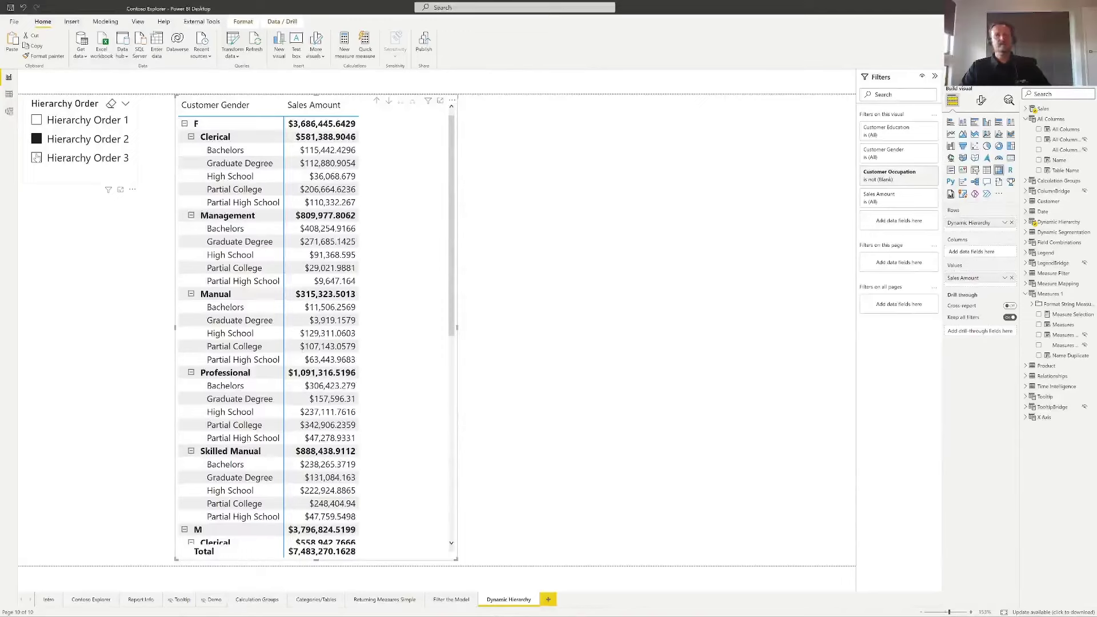
click(36, 158)
click(36, 139)
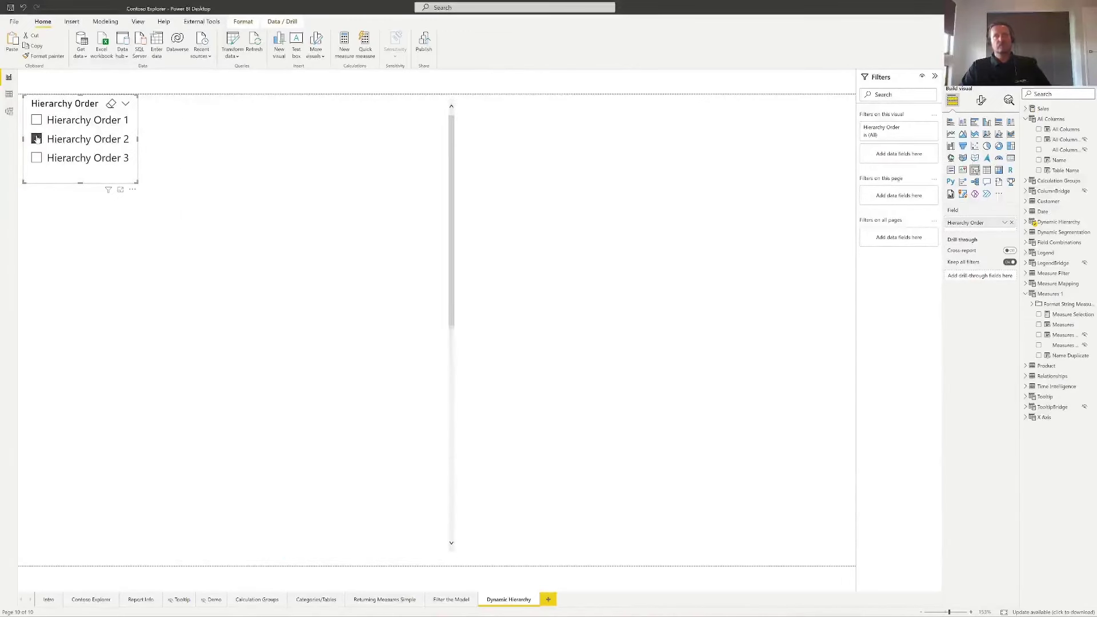
click(36, 119)
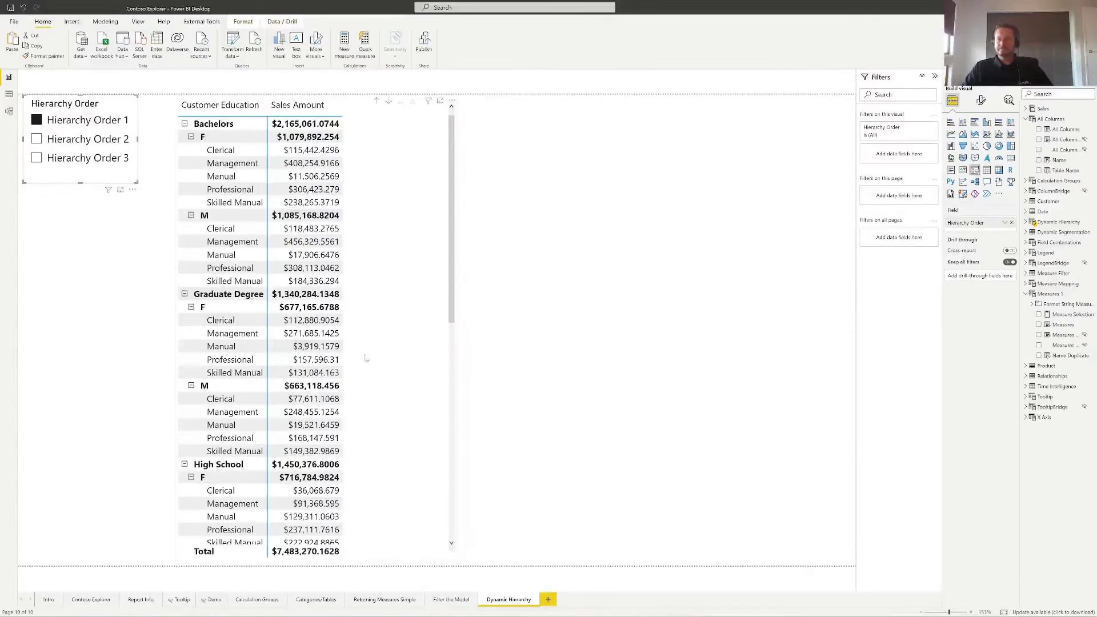
Step: Examine the Cycling layout of the model diagram and the X Axis table's field parameter definition, ending back on the diagram
click(9, 112)
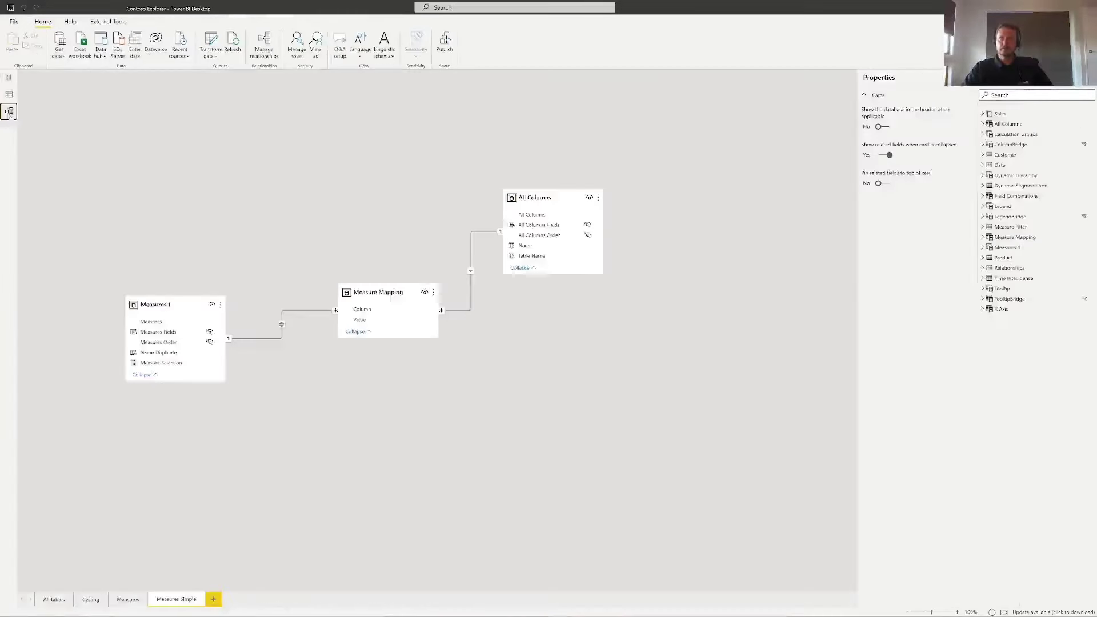
click(91, 599)
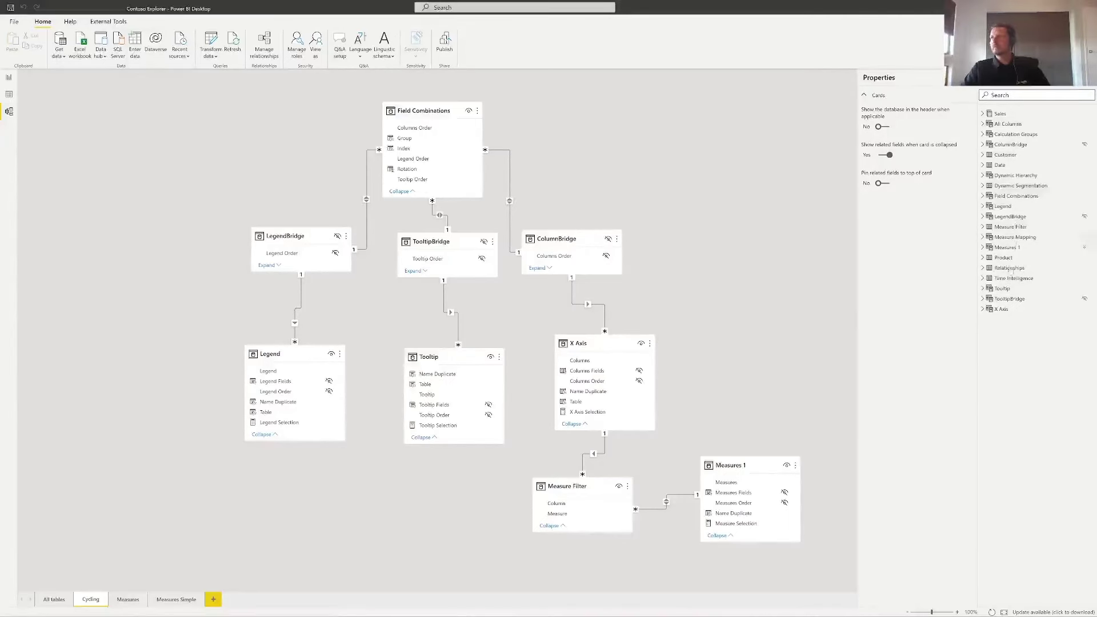
click(1001, 309)
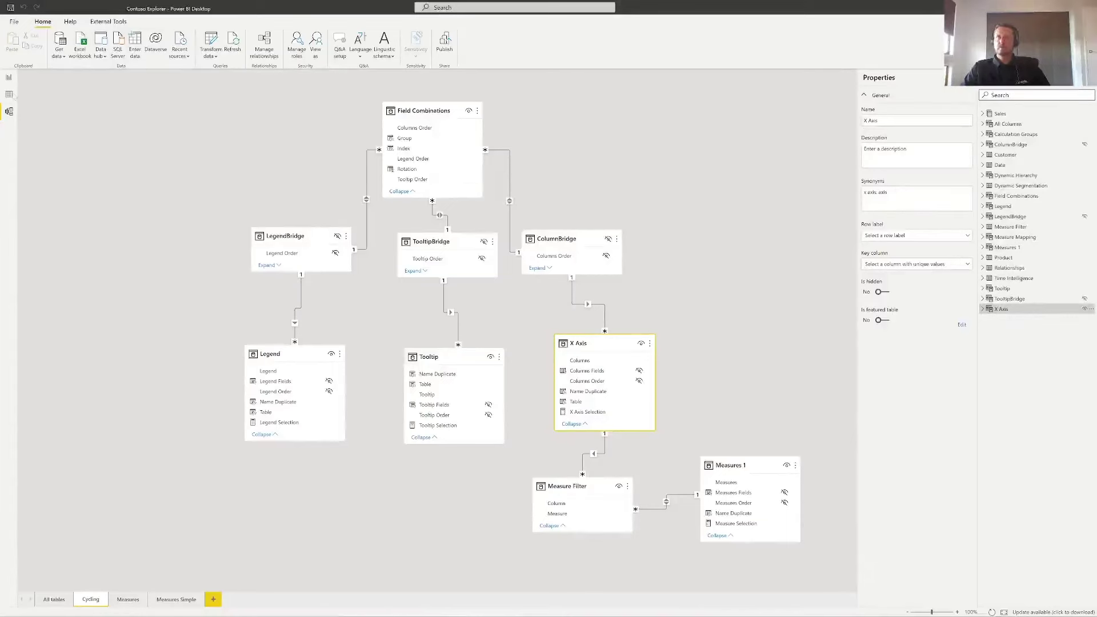
click(9, 94)
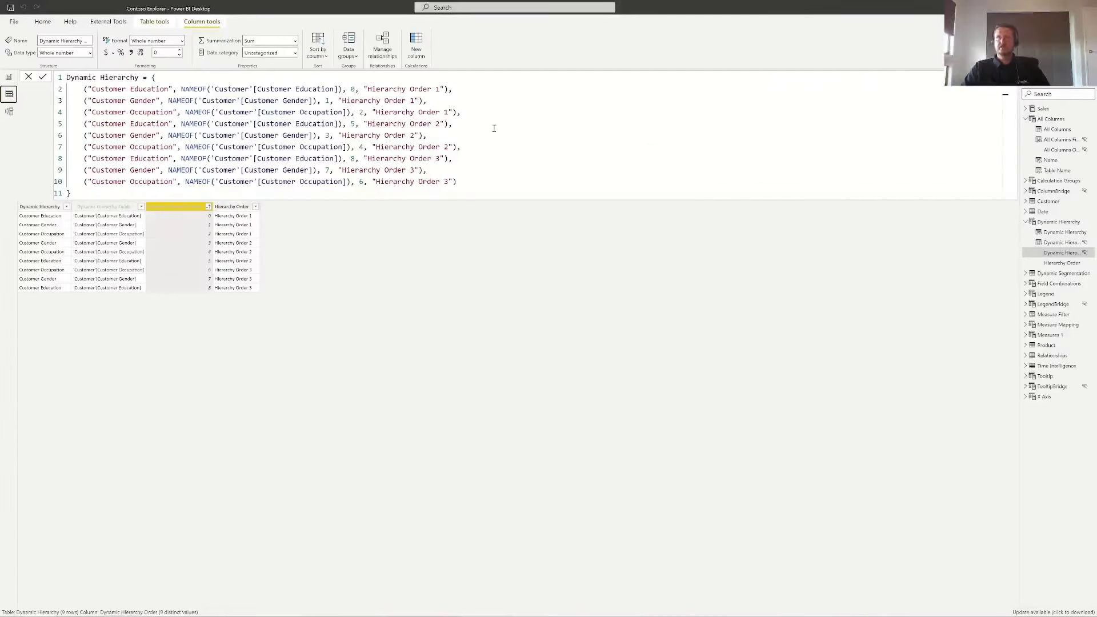
click(1044, 397)
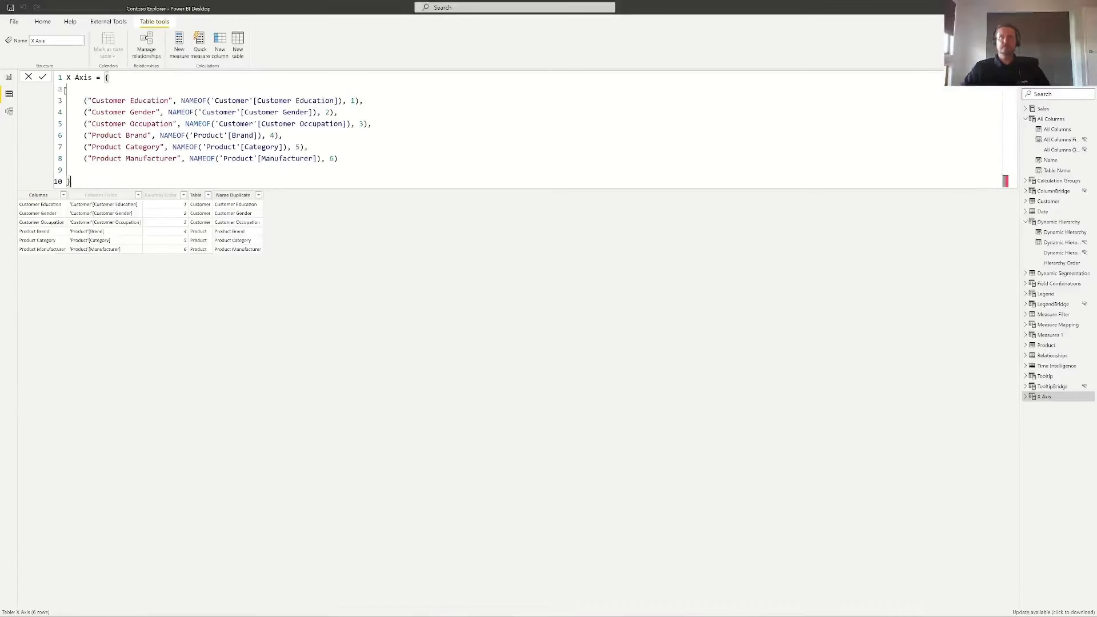
click(10, 111)
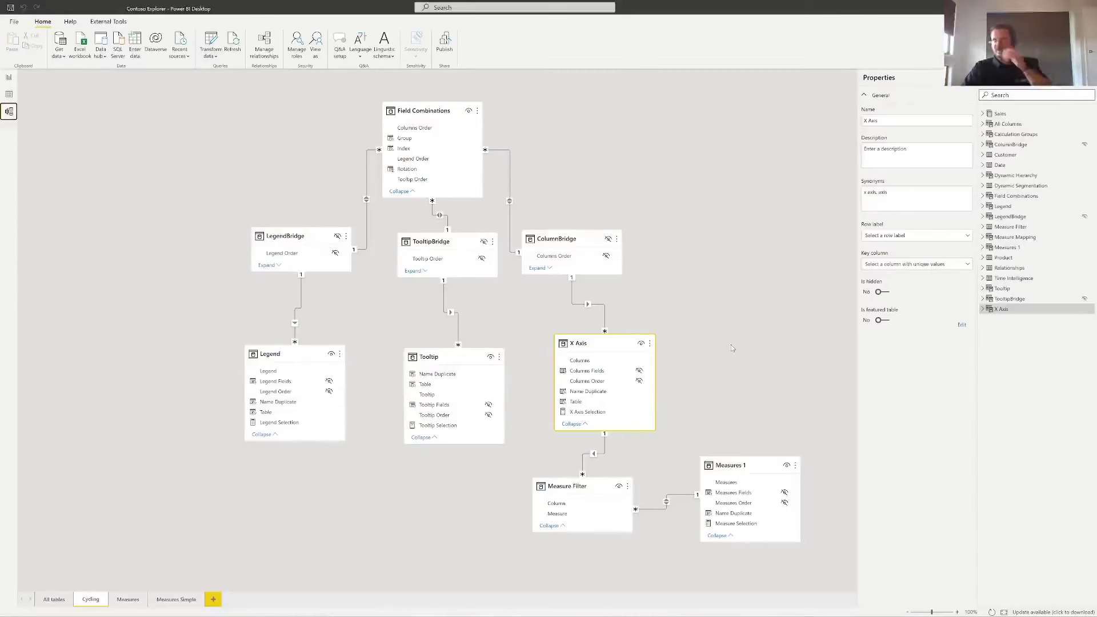
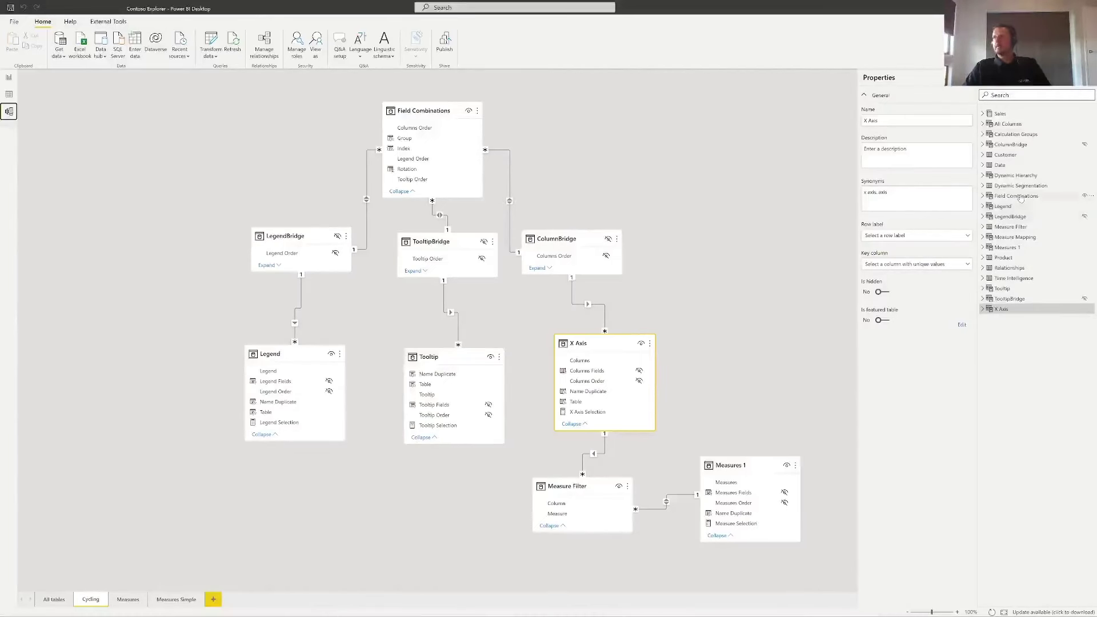
Step: Locate the Field Combinations table in the Cycling diagram and display its rows and DAX definition in the table data
click(1020, 198)
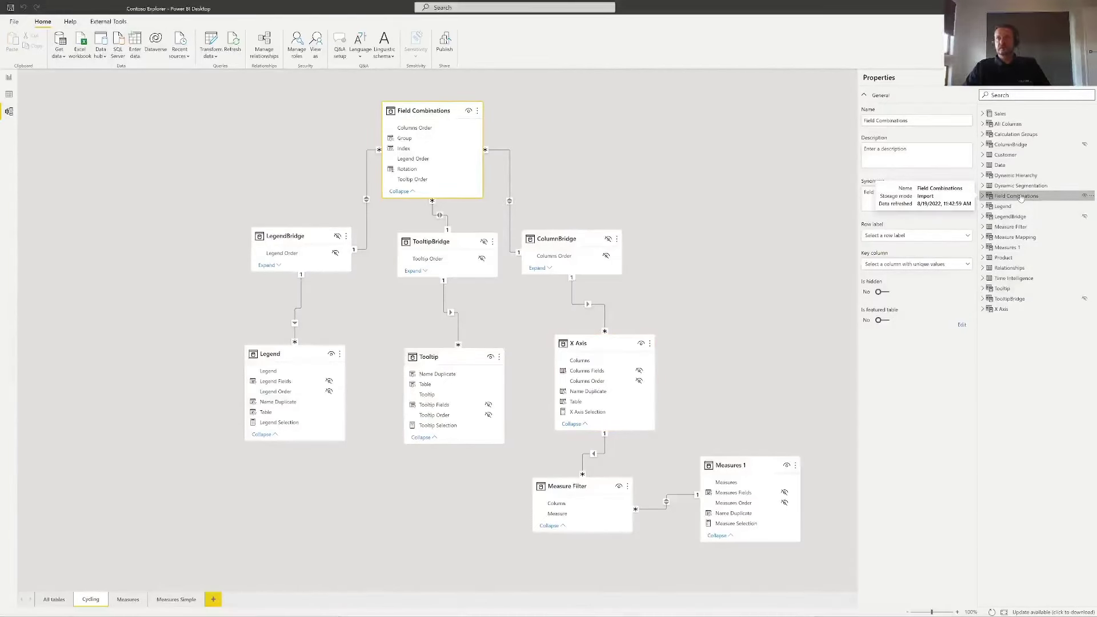
click(10, 95)
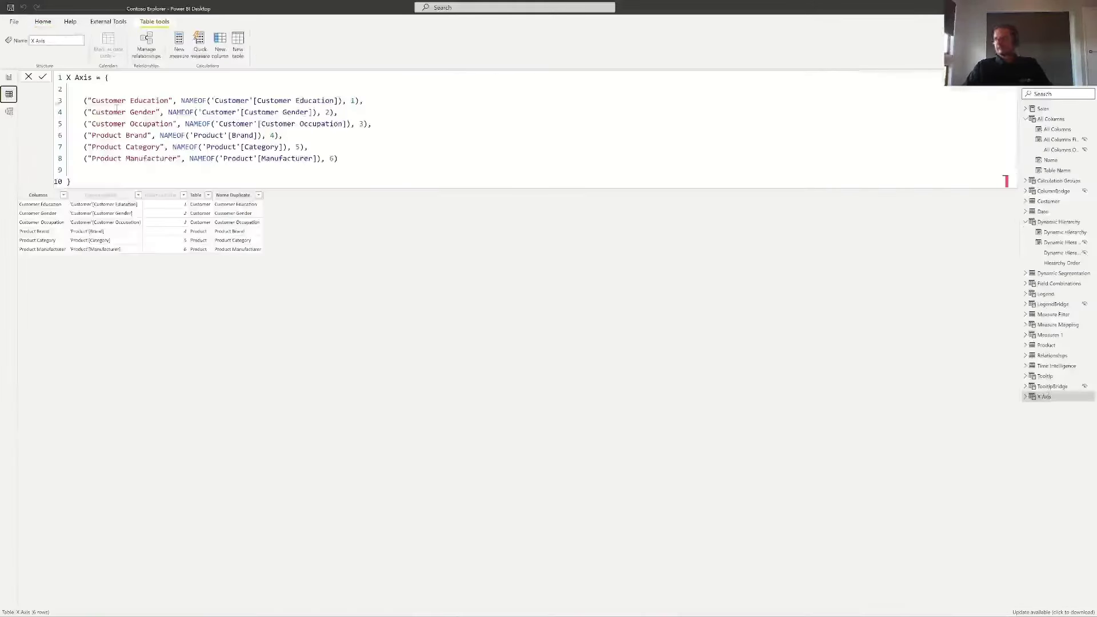
click(1059, 283)
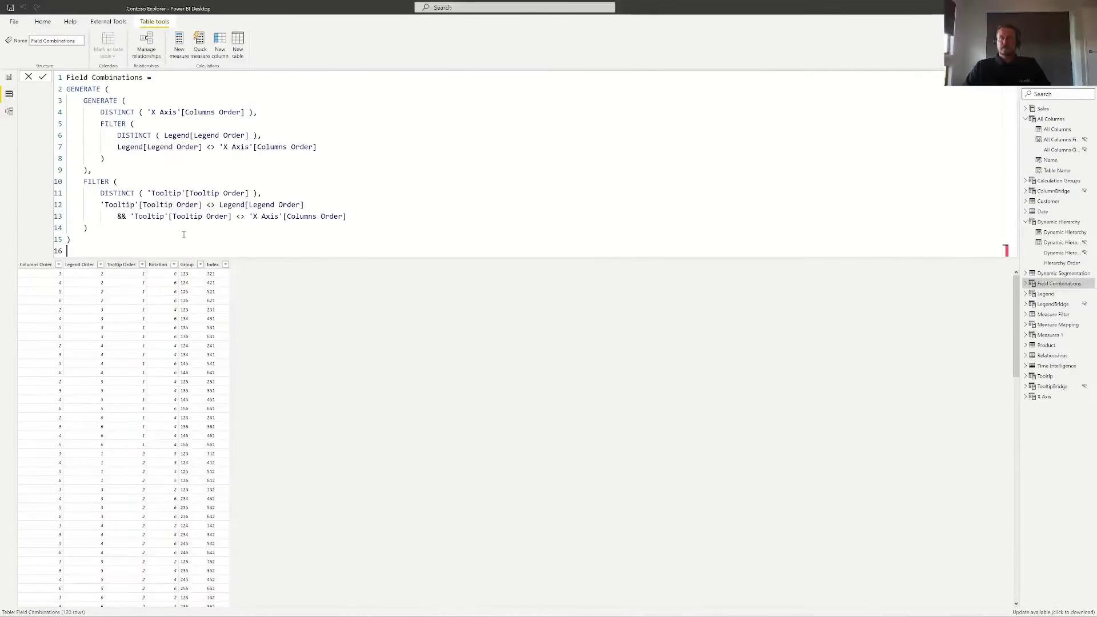
scroll(184, 234, up, 1)
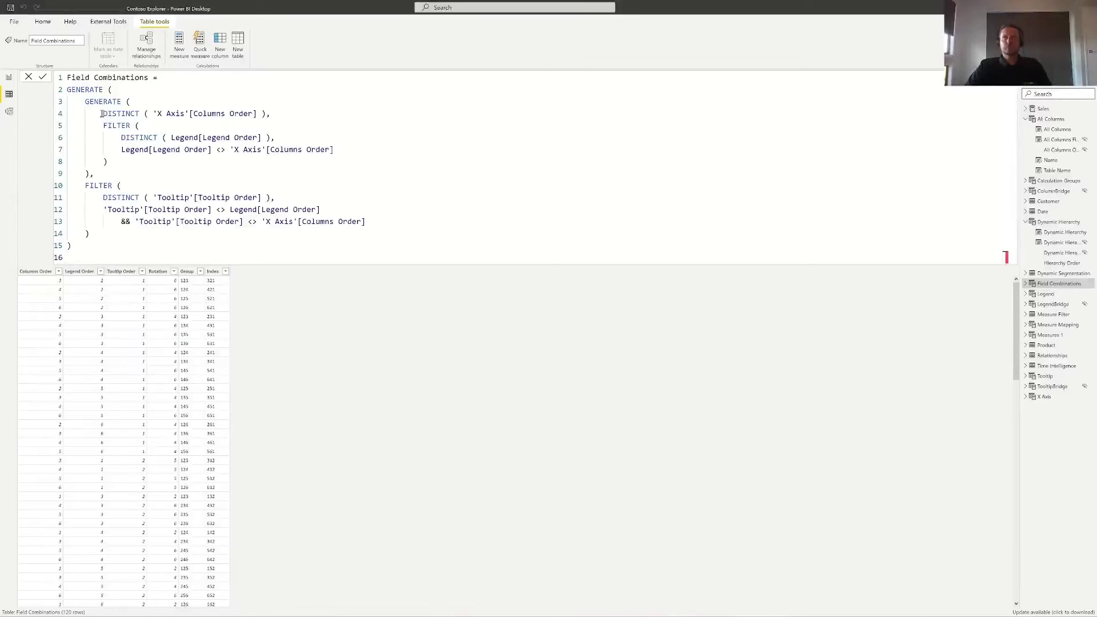
Step: Highlight the DISTINCT Columns Order, DISTINCT Legend Order and Legend Order <> Columns Order expressions in the Field Combinations formula to examine them
drag(102, 114, 272, 113)
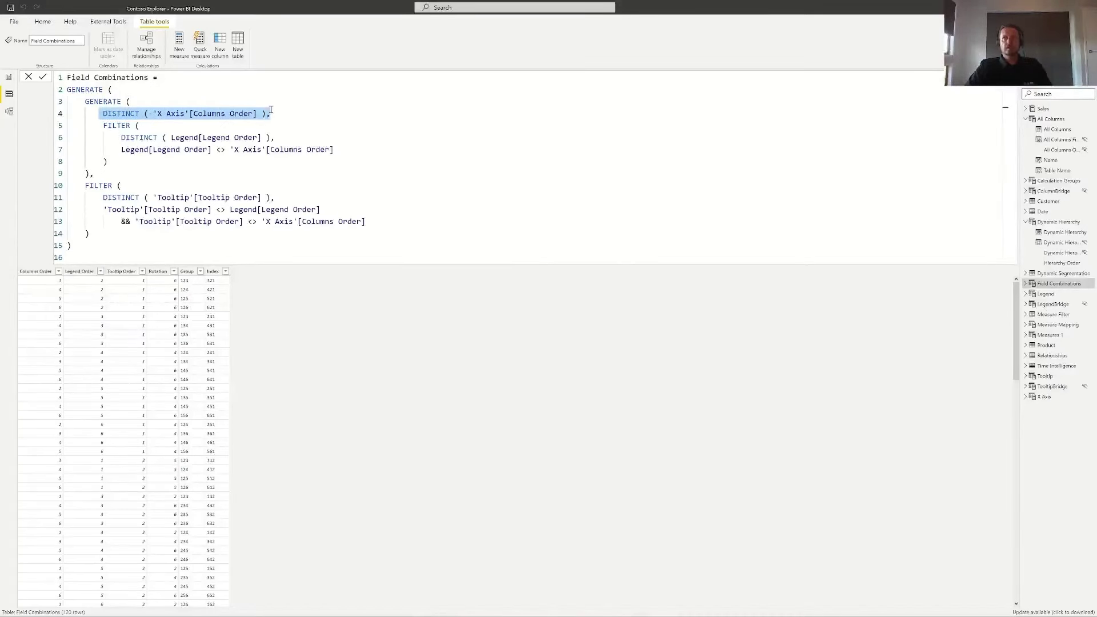
drag(103, 113, 140, 113)
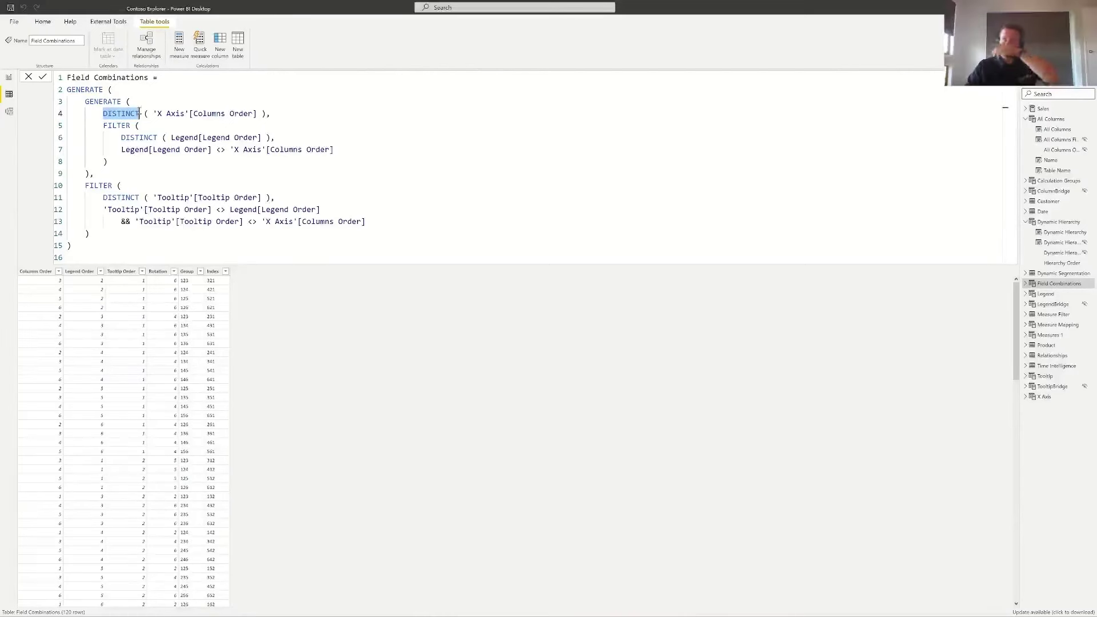
click(139, 150)
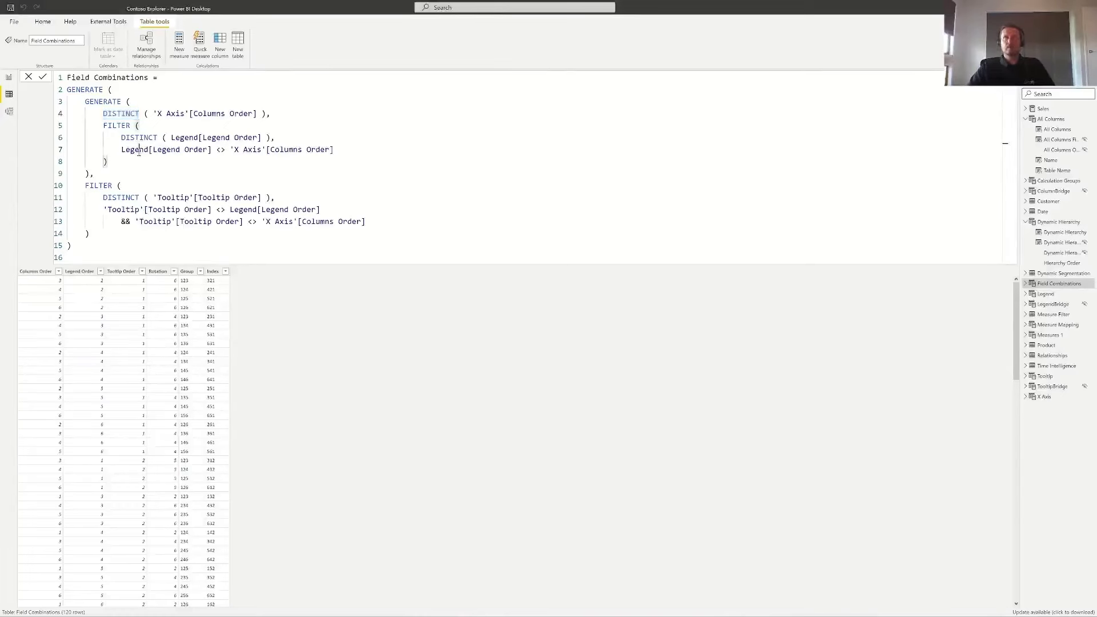
drag(104, 114, 140, 113)
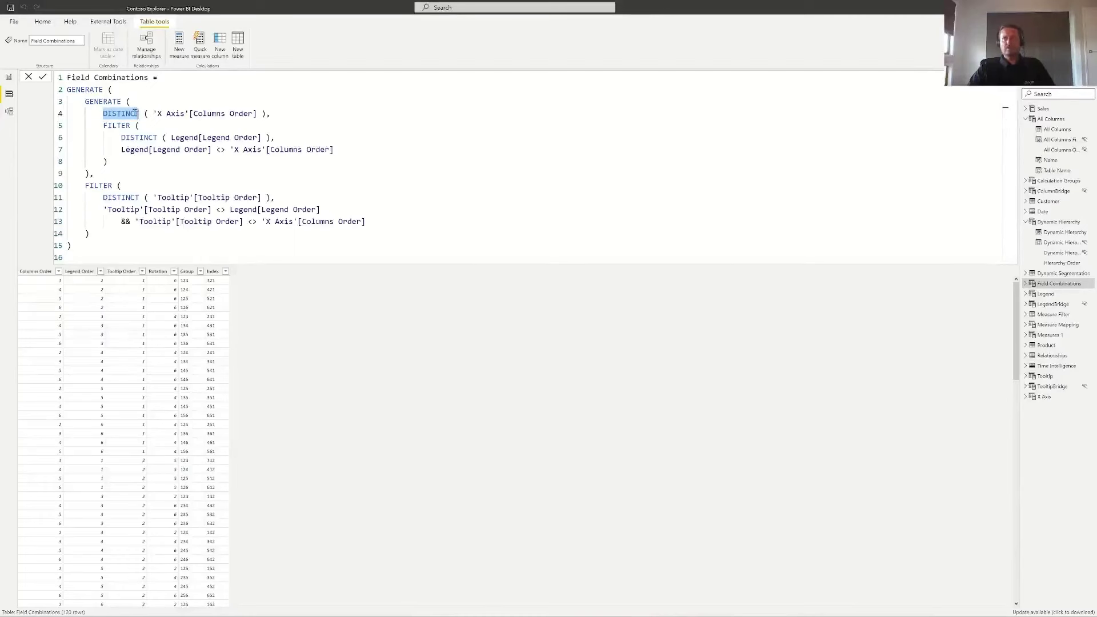
drag(103, 113, 265, 113)
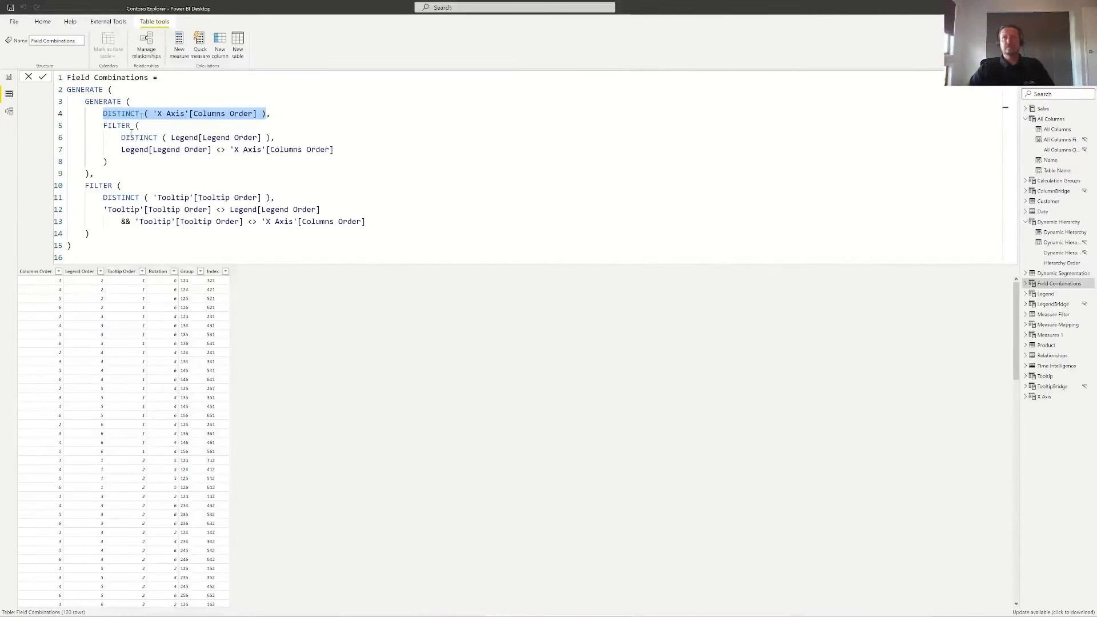
drag(121, 137, 276, 137)
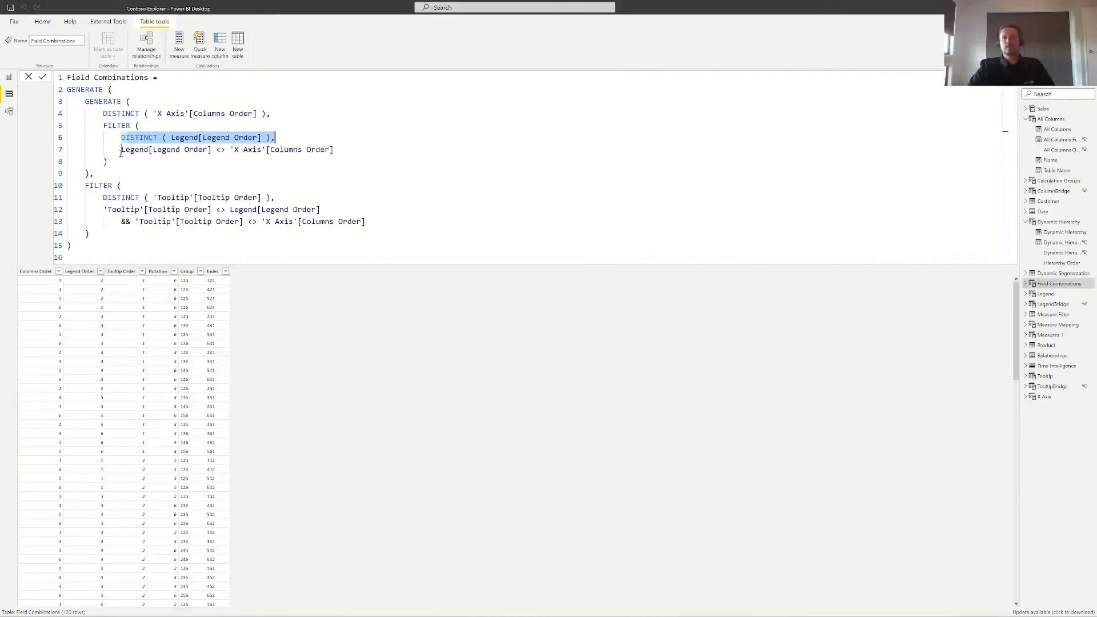
drag(121, 149, 335, 150)
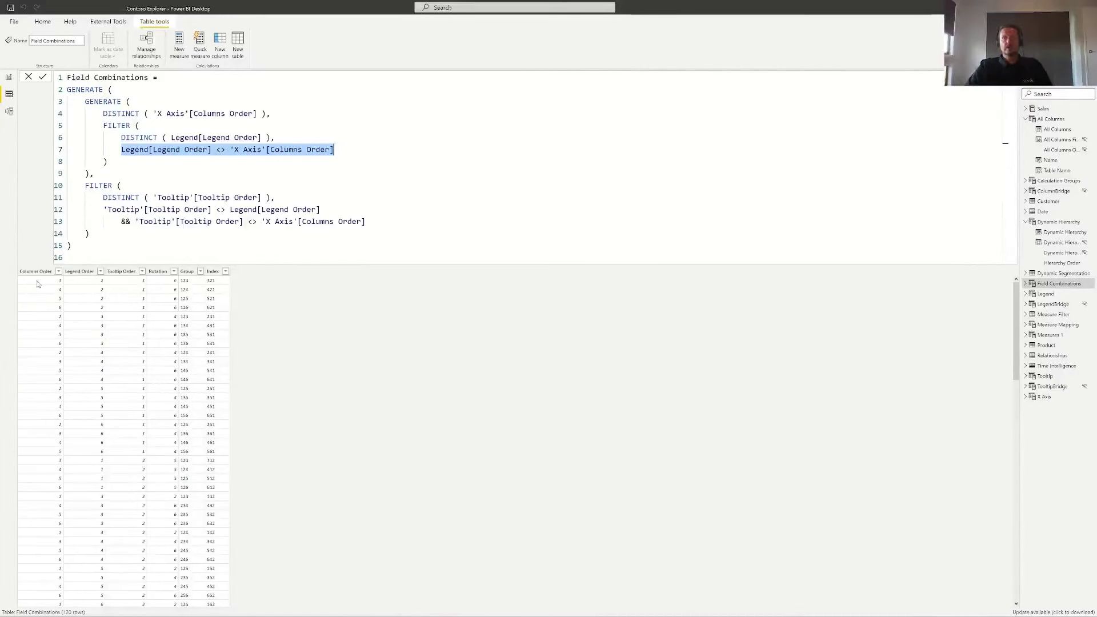
Step: Display the Group column's formula and highlight the [Value] sort argument in its CONCATENATEX expression
click(186, 273)
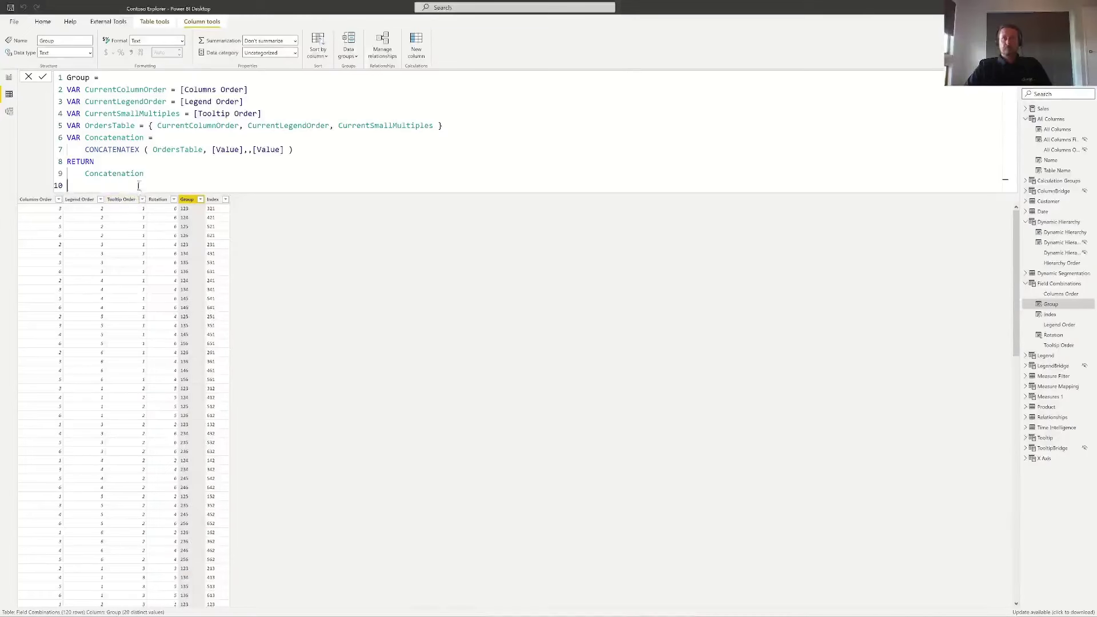
key(Up)
key(Up)
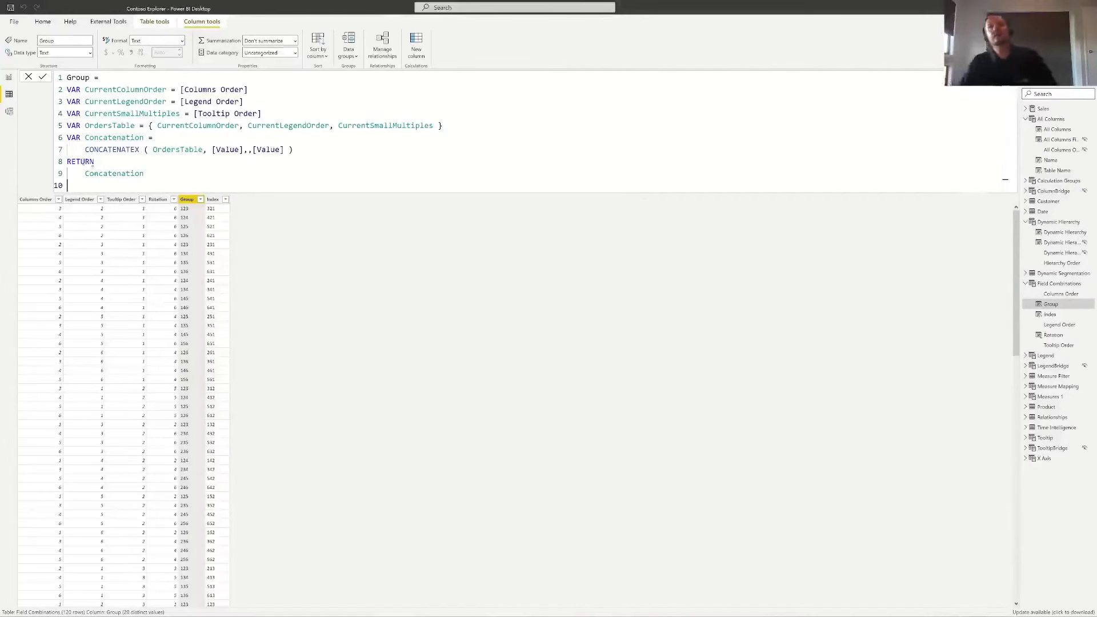
drag(85, 150, 279, 150)
click(255, 151)
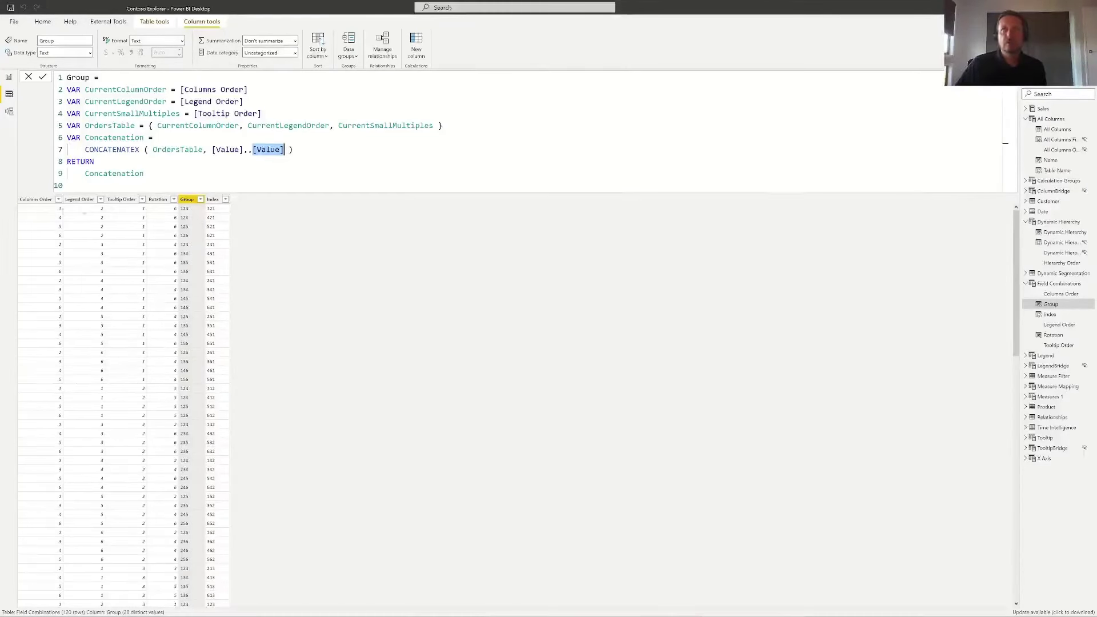
Step: Filter the Field Combinations table to show only Group 123
click(200, 201)
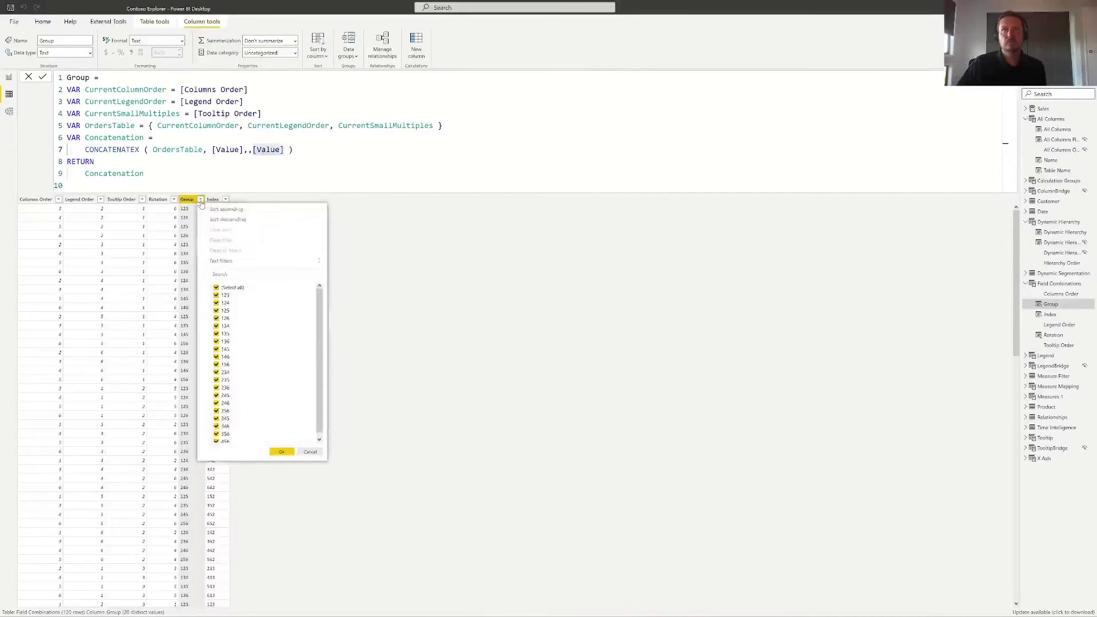
click(217, 295)
click(288, 453)
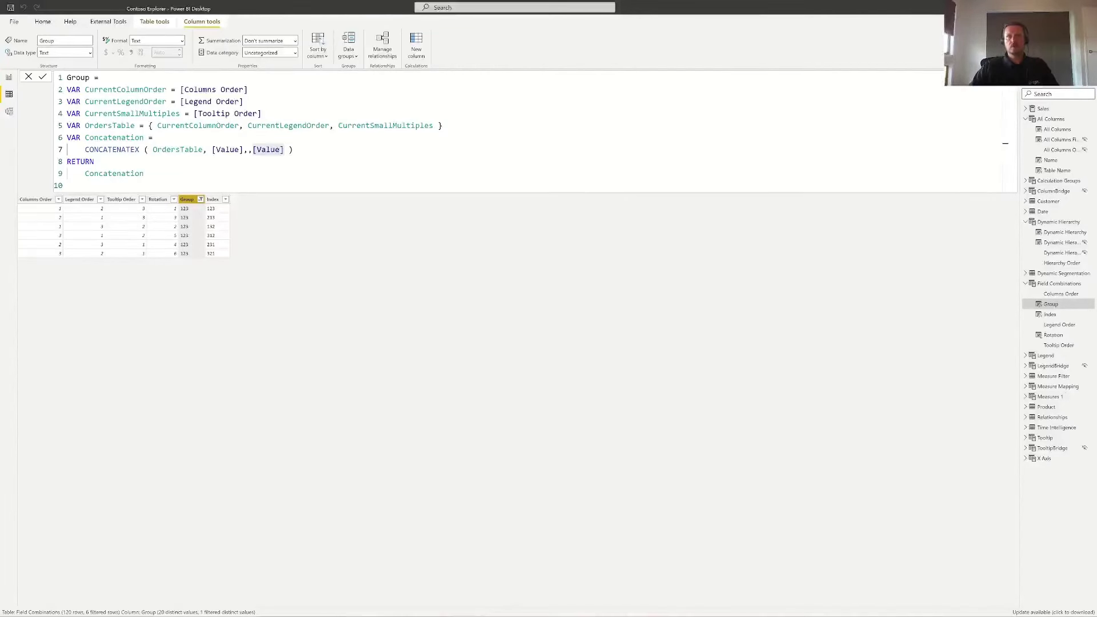
Step: Display the Rotation column's RANKX formula and filter the Field Combinations rows to Rotation 1
click(159, 200)
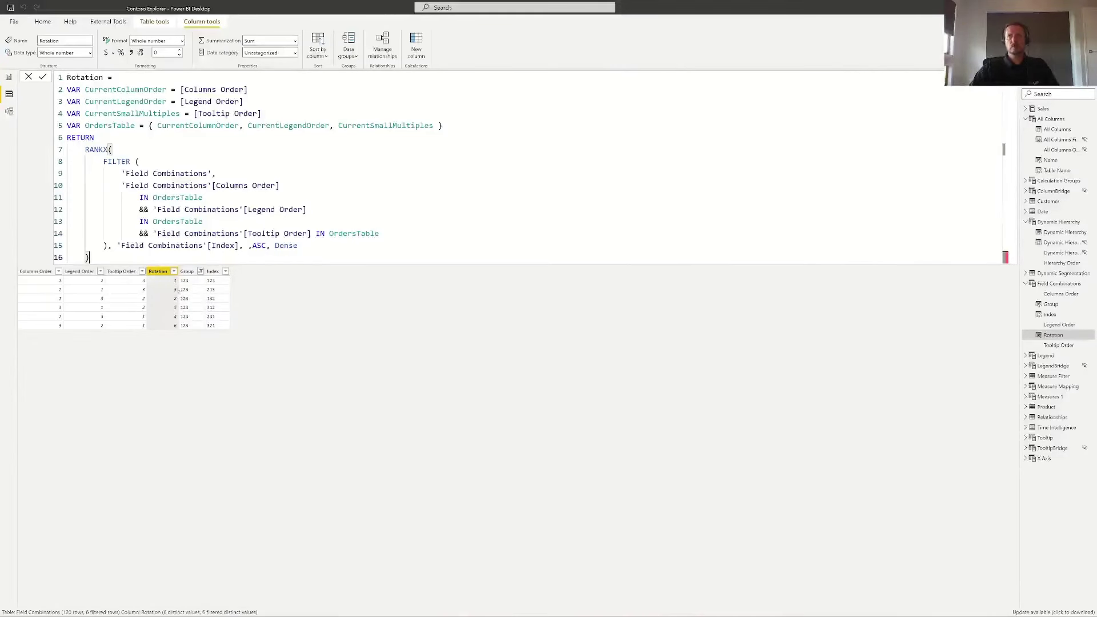
click(174, 272)
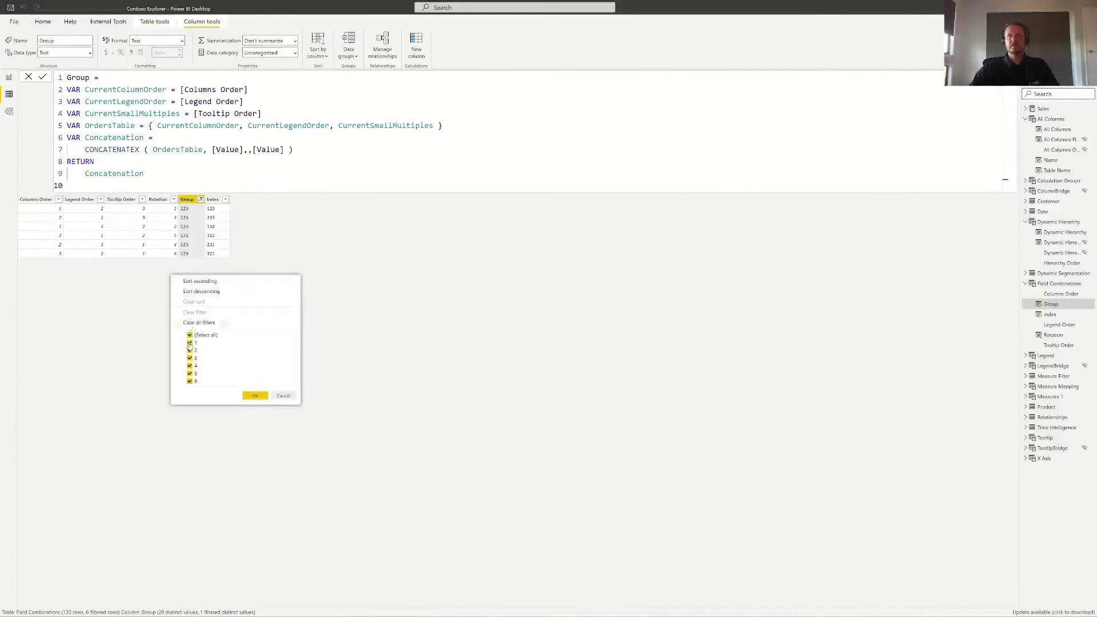
click(190, 342)
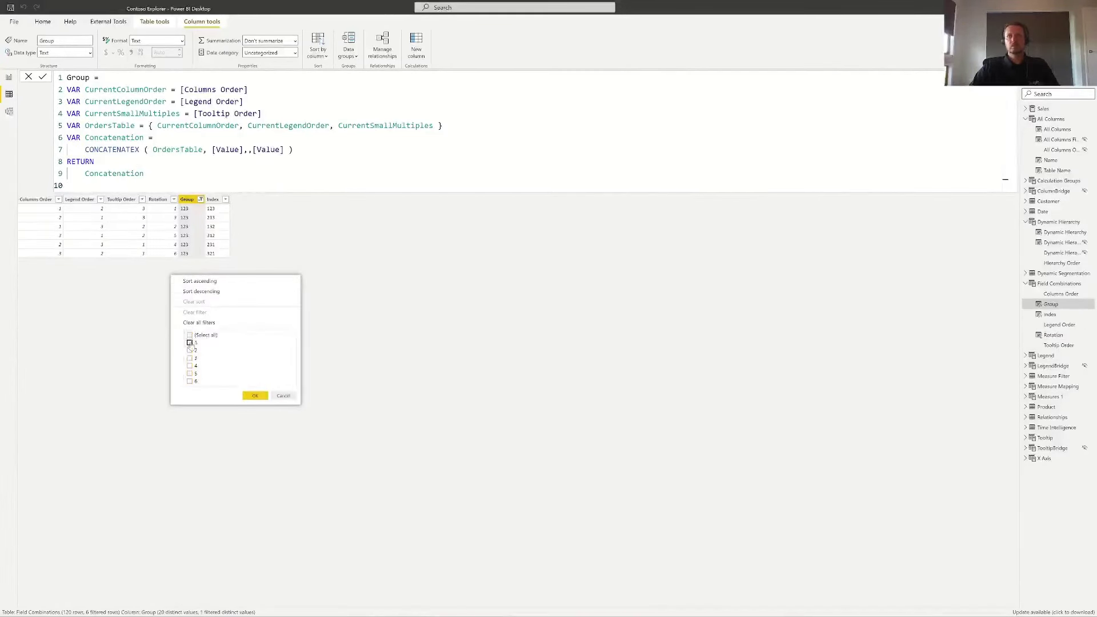
click(258, 397)
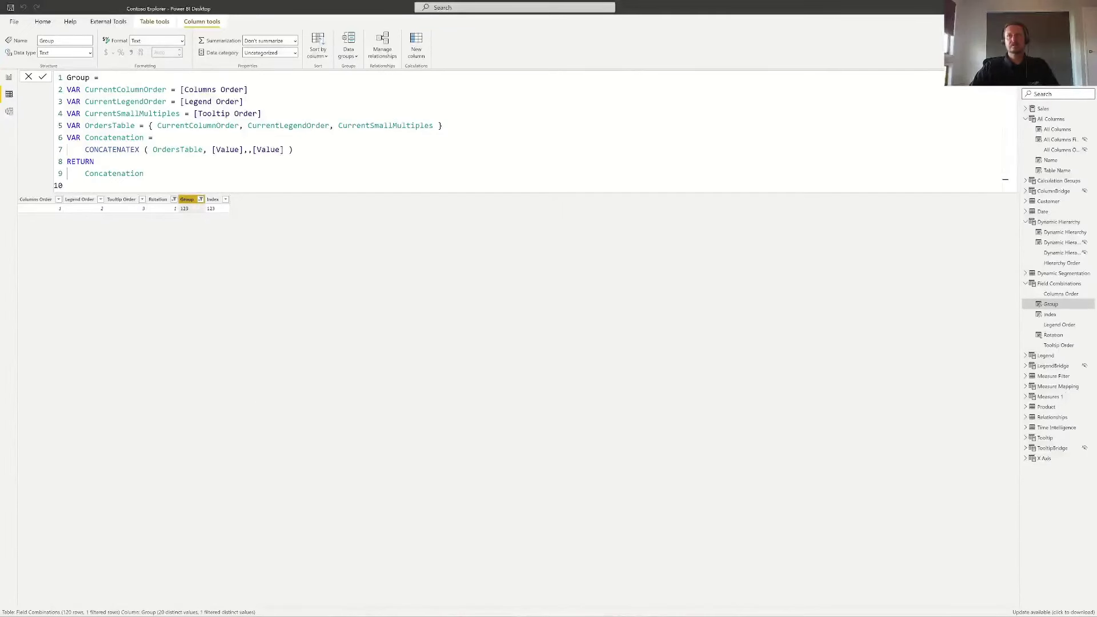
Step: On the Demo report page, inspect the Columns Order and Legend Order tables and compare them with the Cycling relationship diagram
click(9, 77)
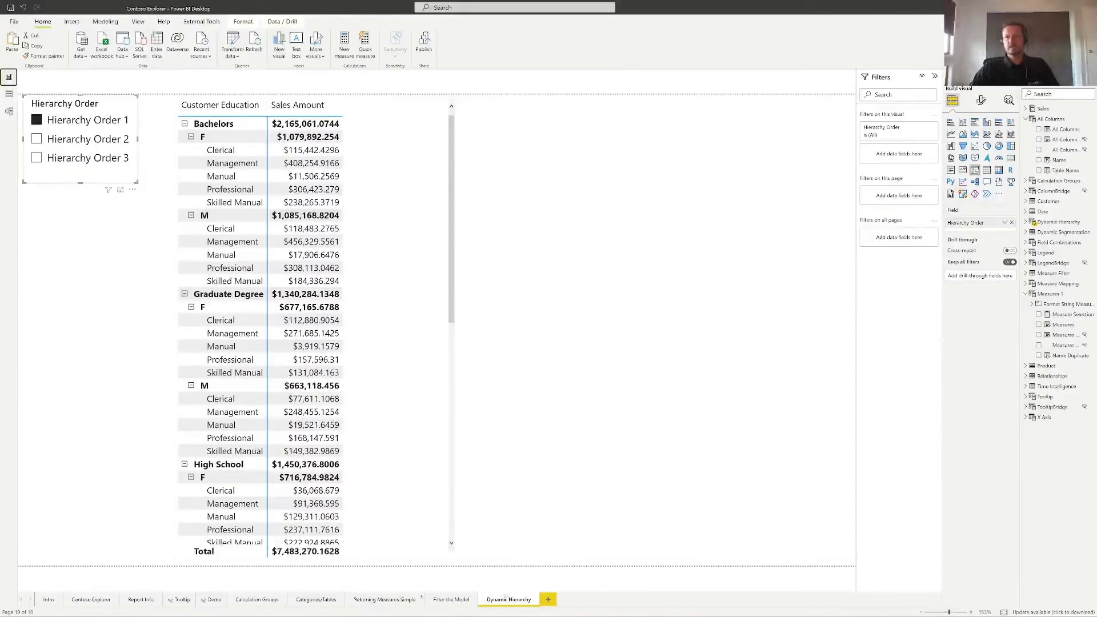
click(217, 600)
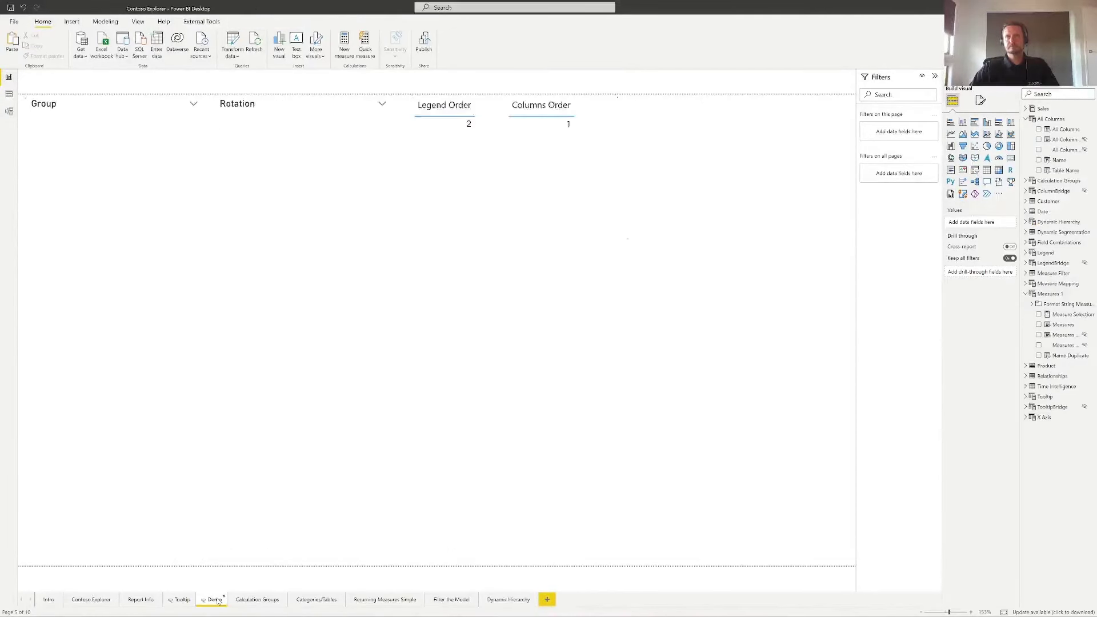
click(468, 162)
click(550, 159)
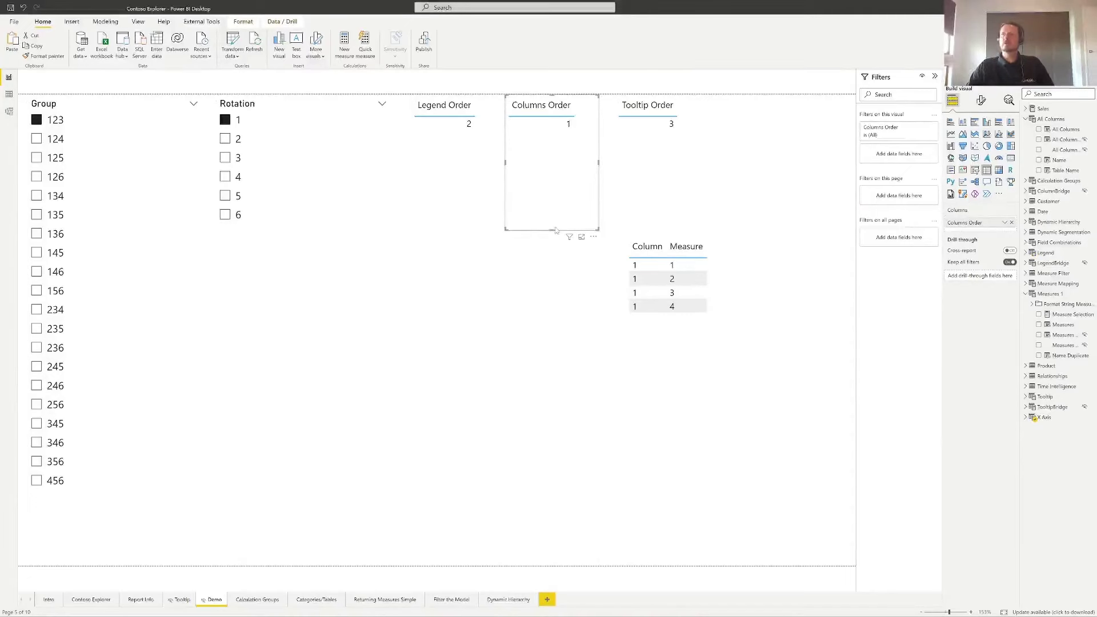
click(473, 182)
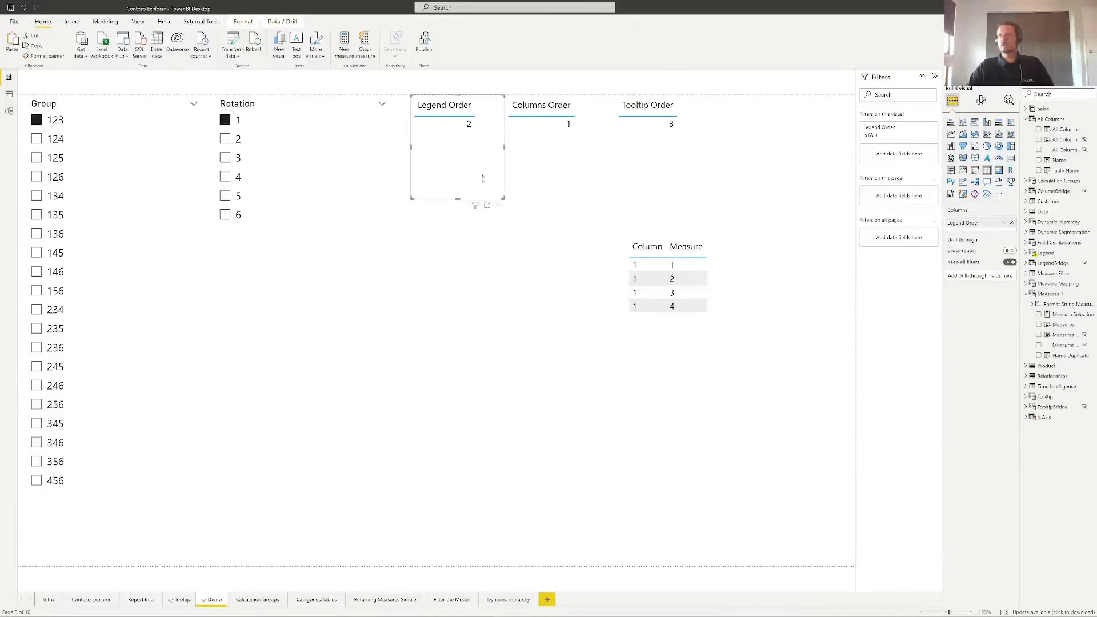
click(9, 112)
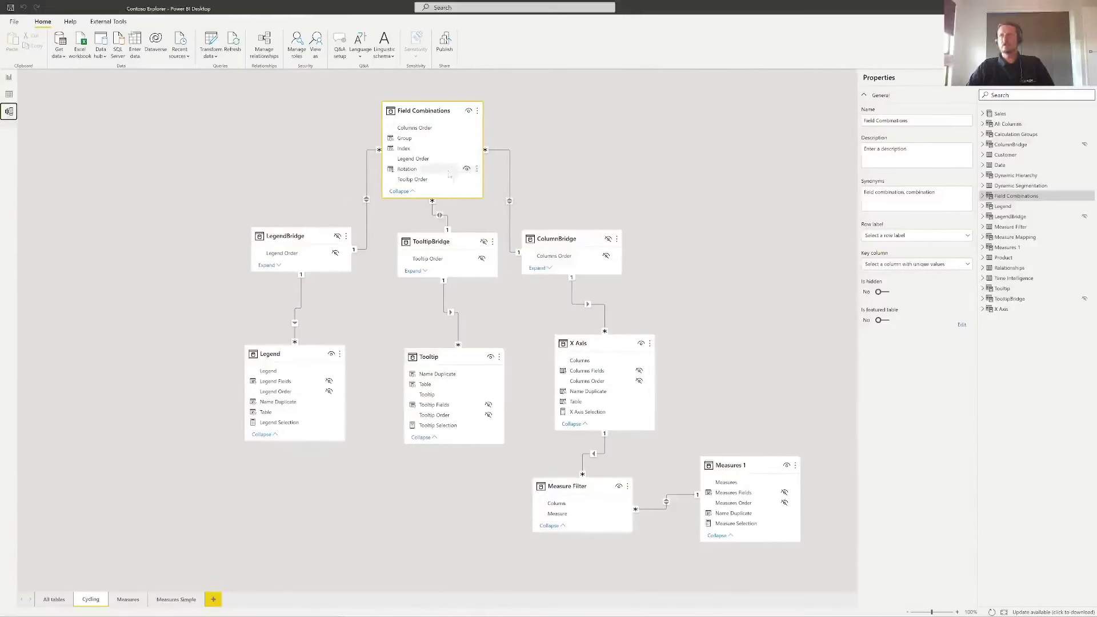
click(9, 77)
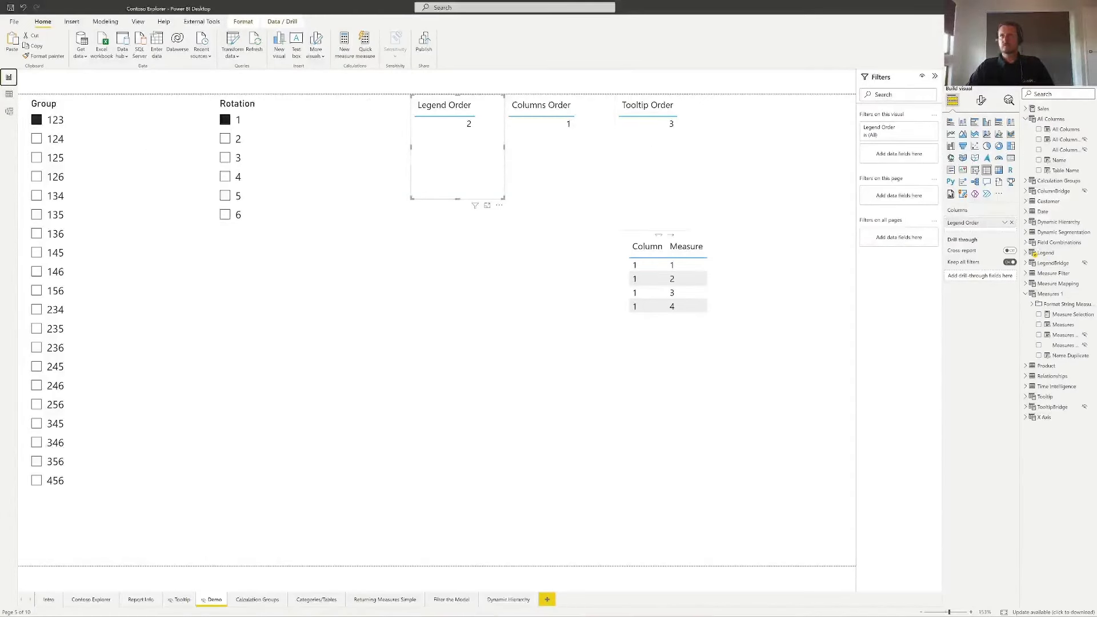
Step: With Group 123 selected, switch the Rotation slicer through 2, 3, 4 and 5, ending on 6
click(224, 143)
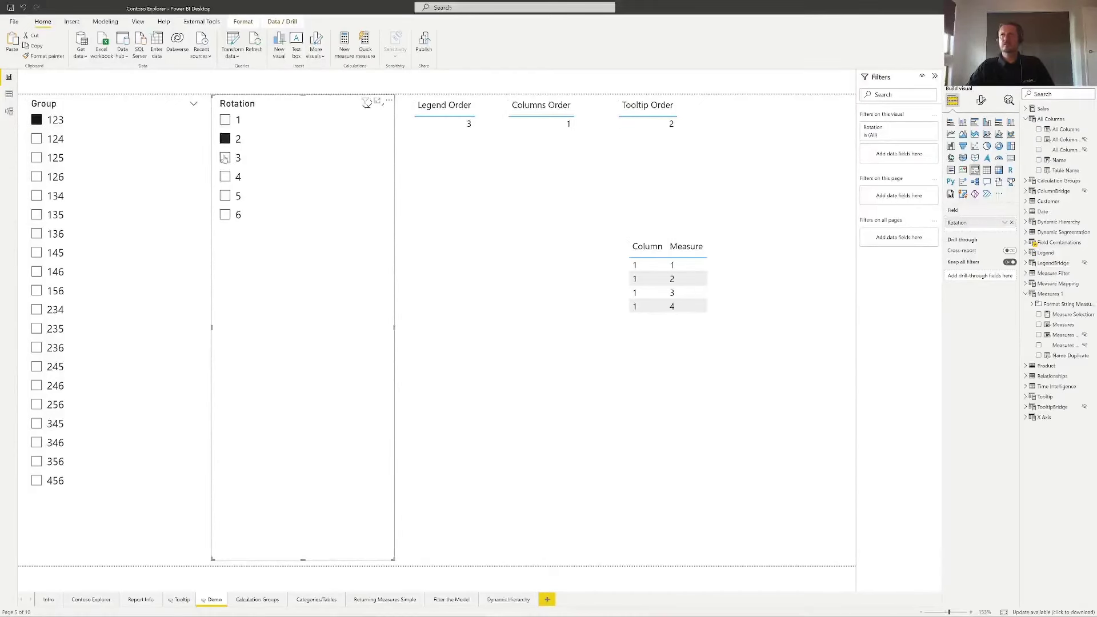
click(224, 159)
click(228, 177)
click(226, 196)
click(227, 215)
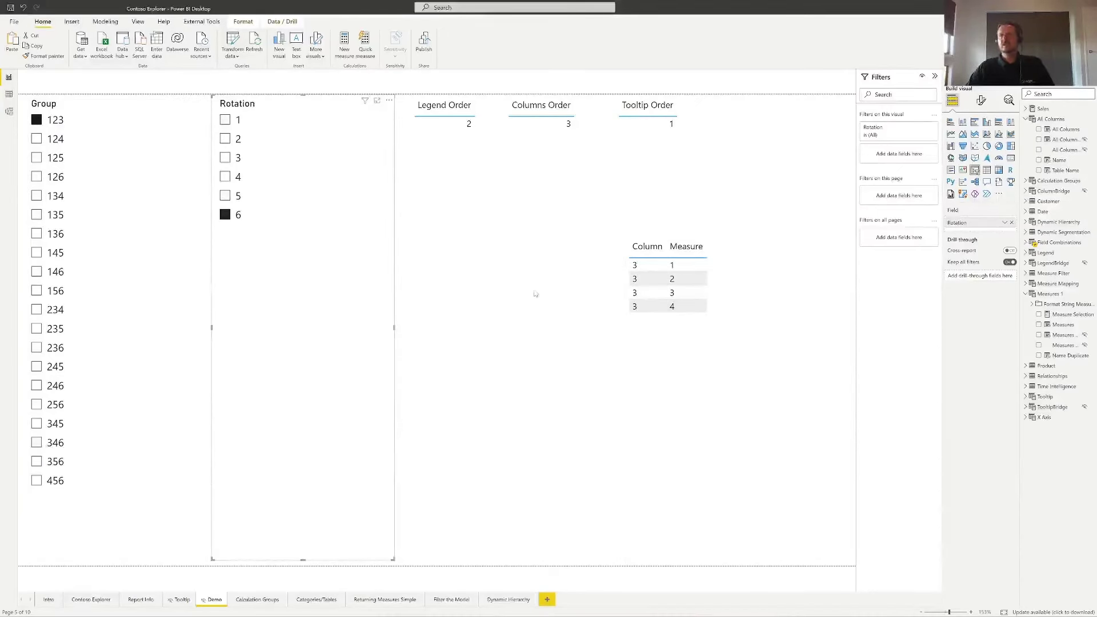
Step: Switch the Rotation slicer back through 5 and 4 to 3, keeping Group 123 selected
click(225, 196)
click(225, 176)
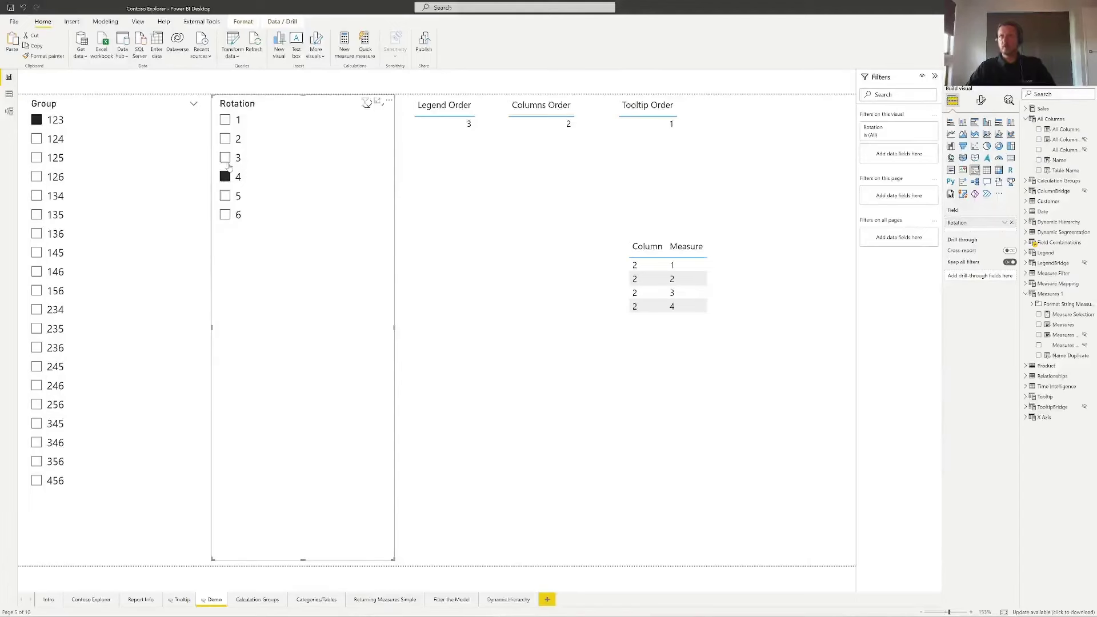
click(226, 159)
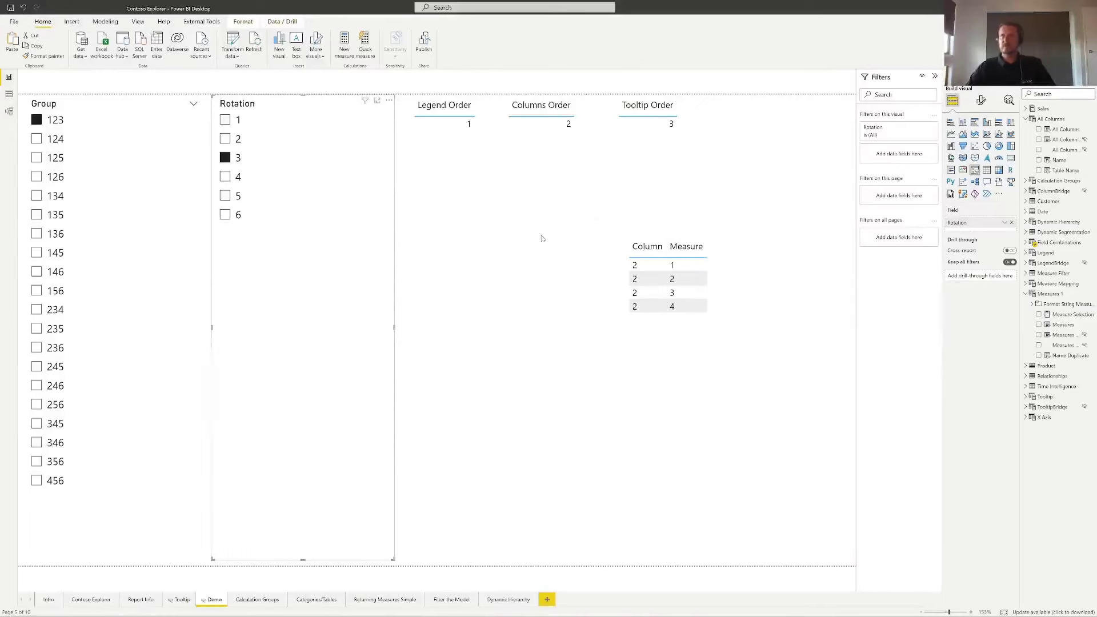
Step: On the Contoso Explorer page, list the page's visuals by layer and unhide the Combination Slicer and Rotation Slicer
click(90, 599)
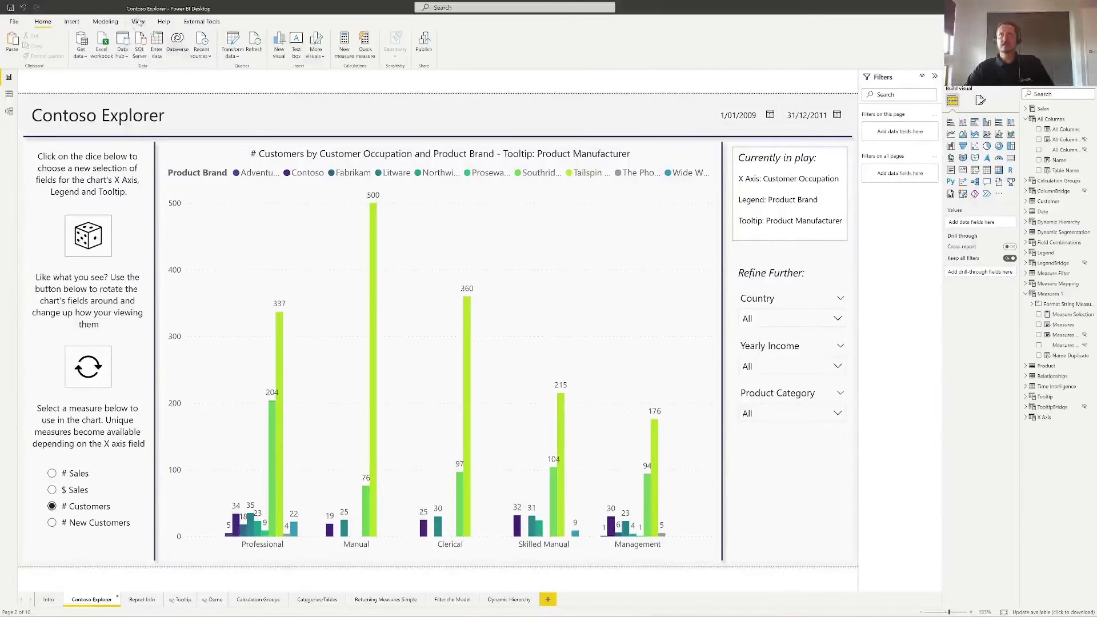
click(138, 22)
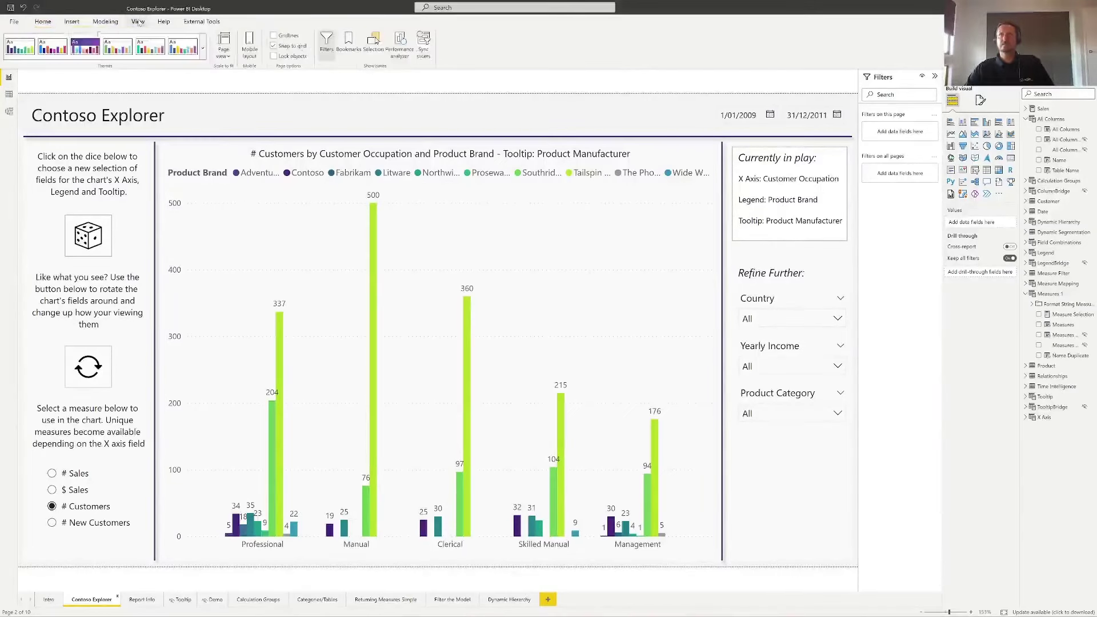
click(374, 40)
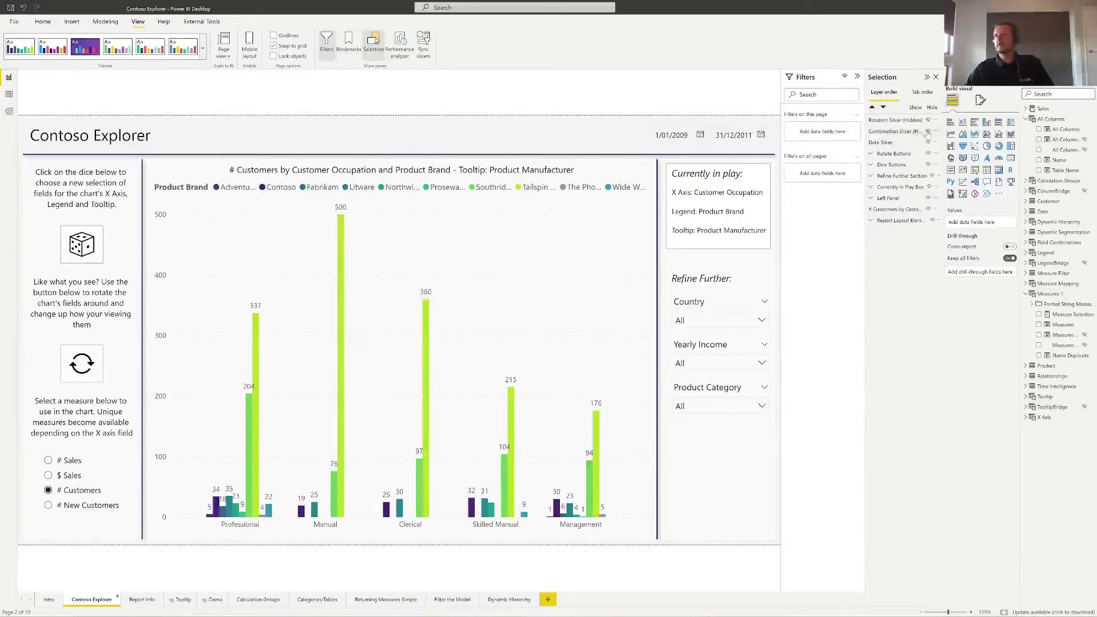
click(928, 131)
click(928, 120)
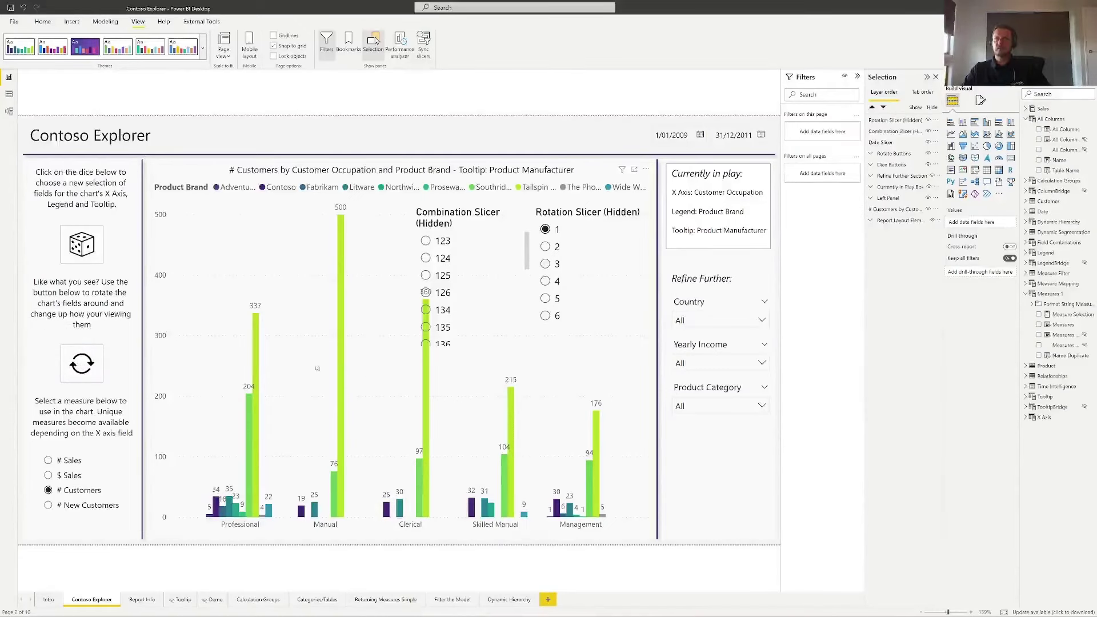
Step: Hide the Combination Slicer and Rotation Slicer on the Contoso Explorer page again
mouse_move(338, 381)
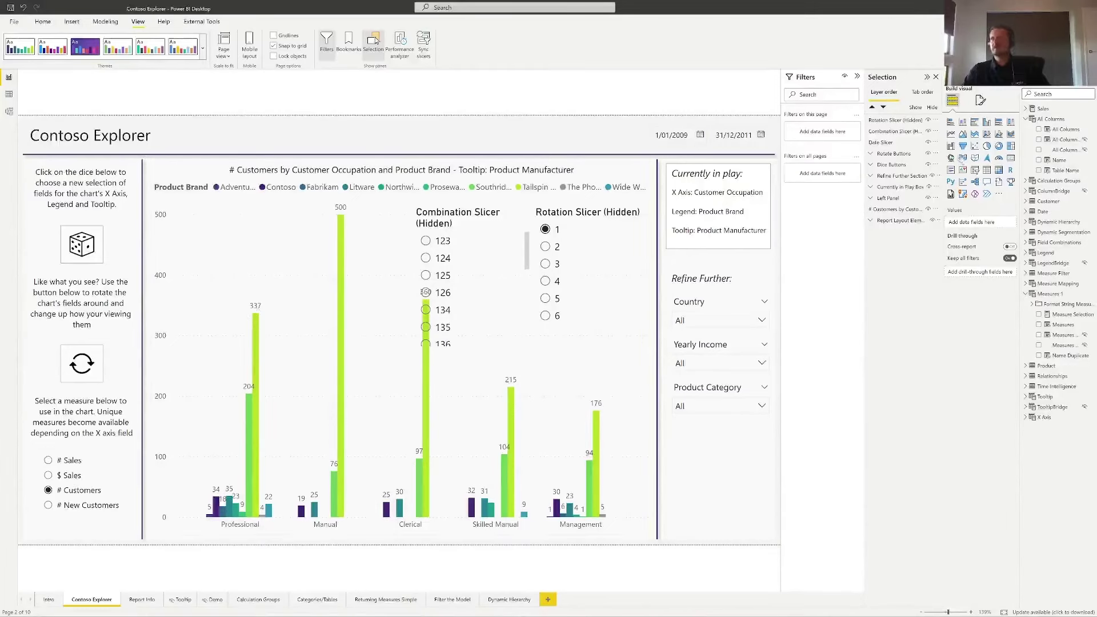
click(930, 132)
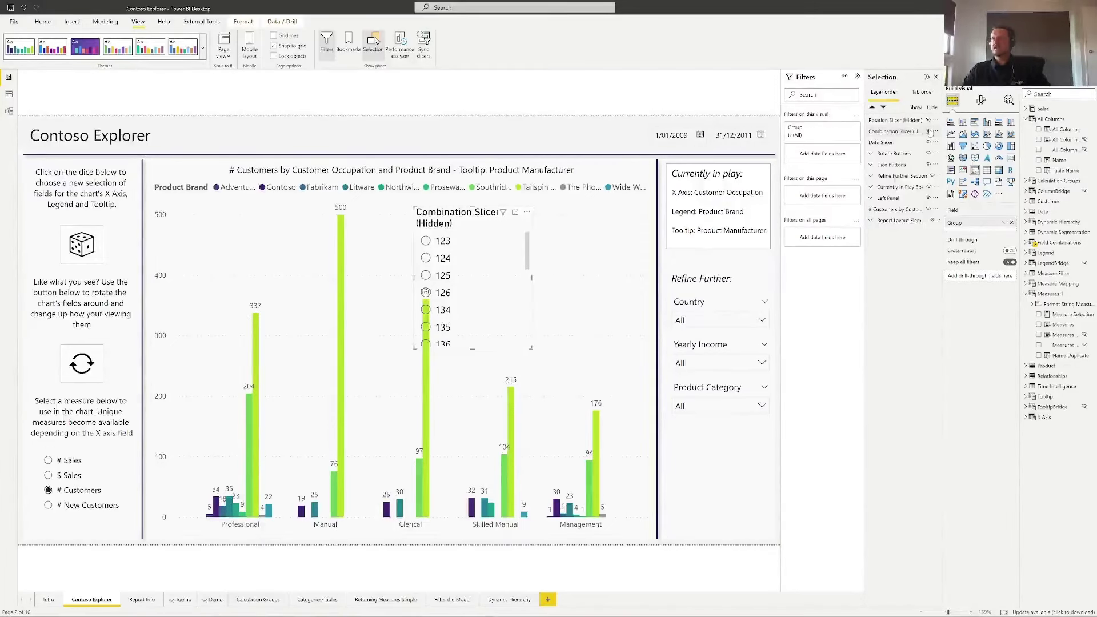
key(Escape)
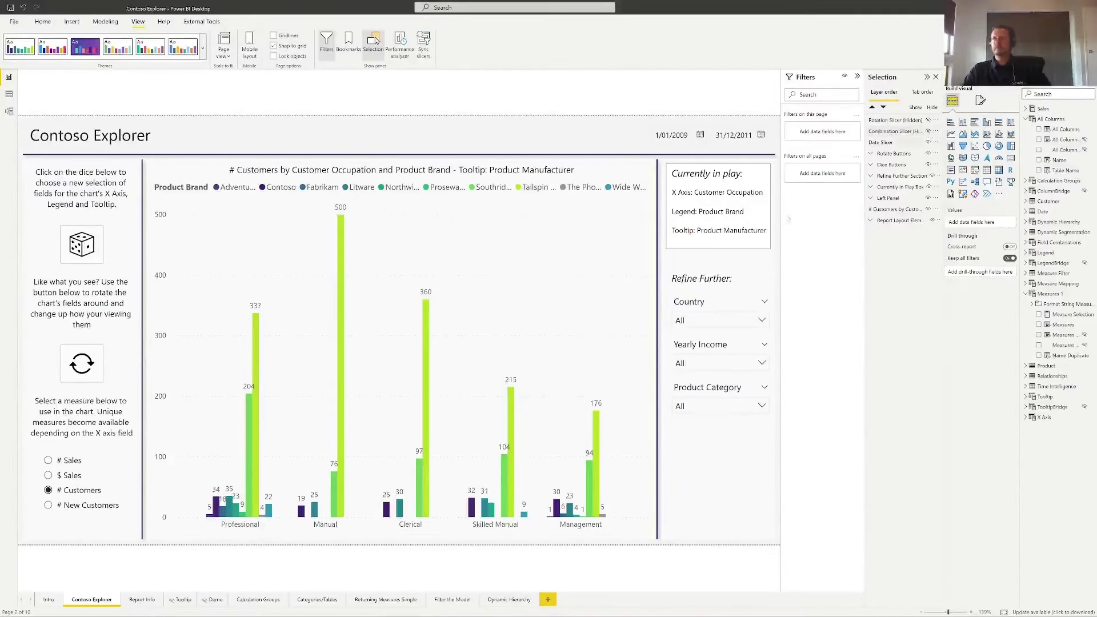
Step: Roll the dice four times for new chart fields, ending on Customer Gender axis, Product Brand legend and Product Manufacturer tooltip
ctrl+click(87, 246)
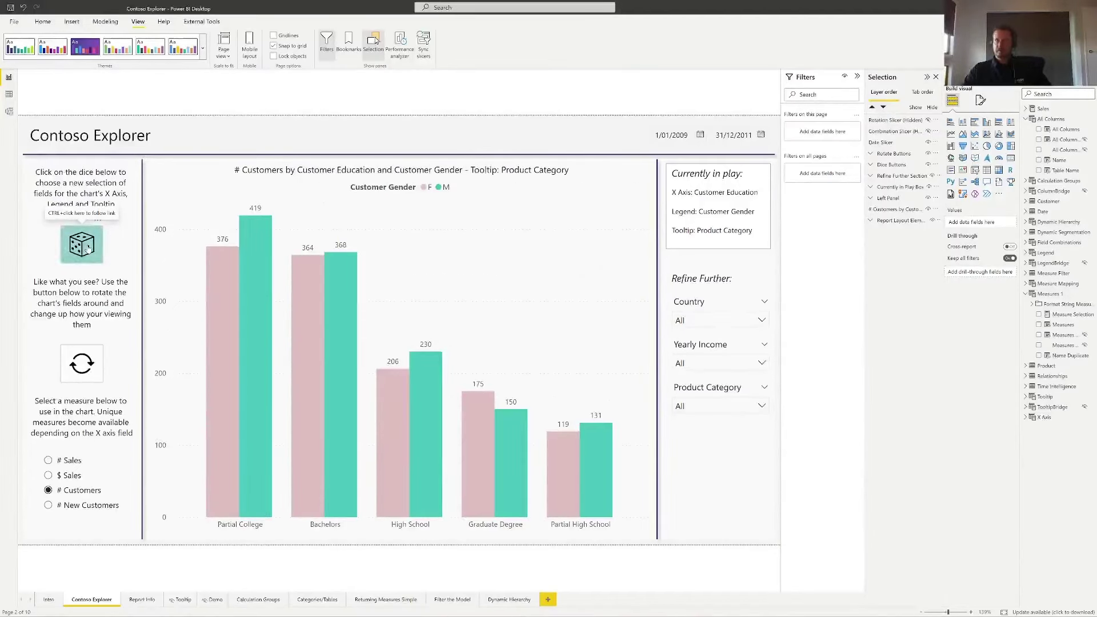
ctrl+click(87, 247)
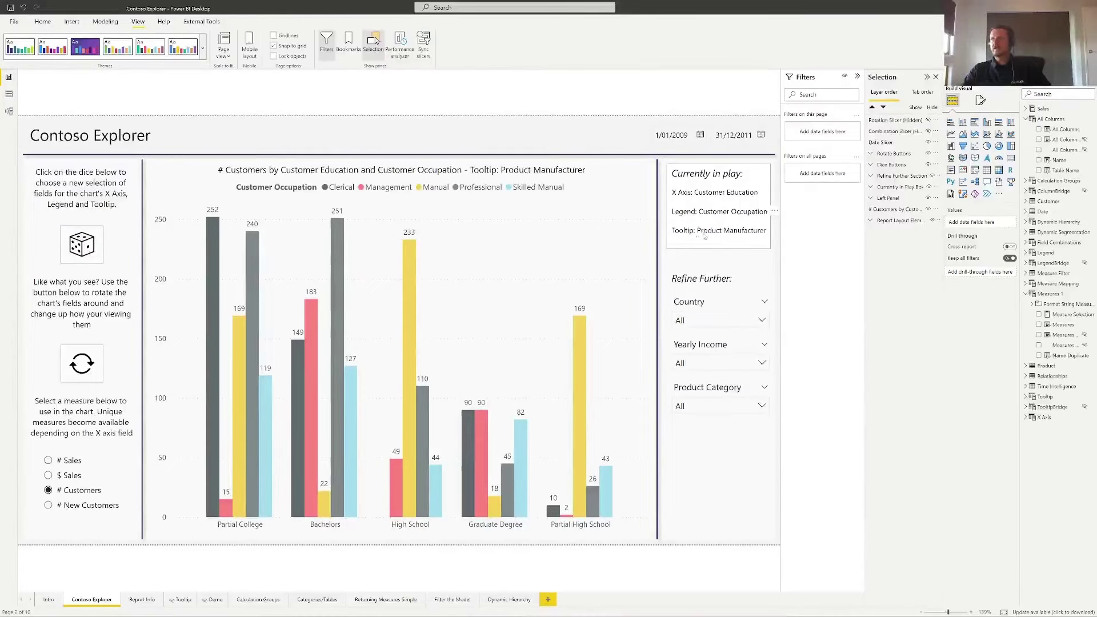
ctrl+click(74, 247)
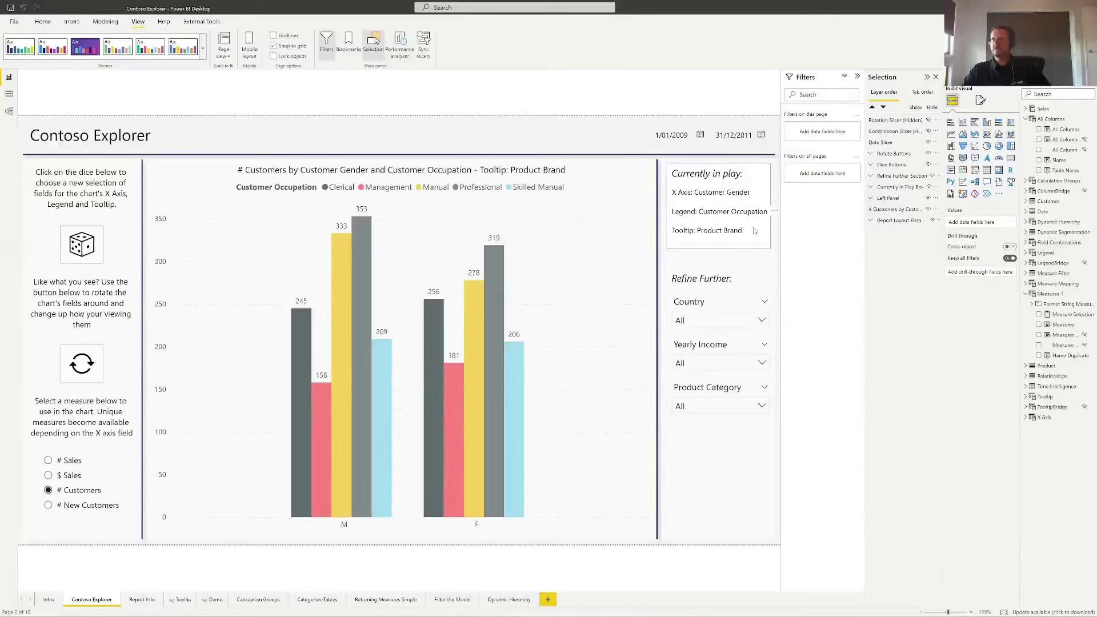
ctrl+click(82, 246)
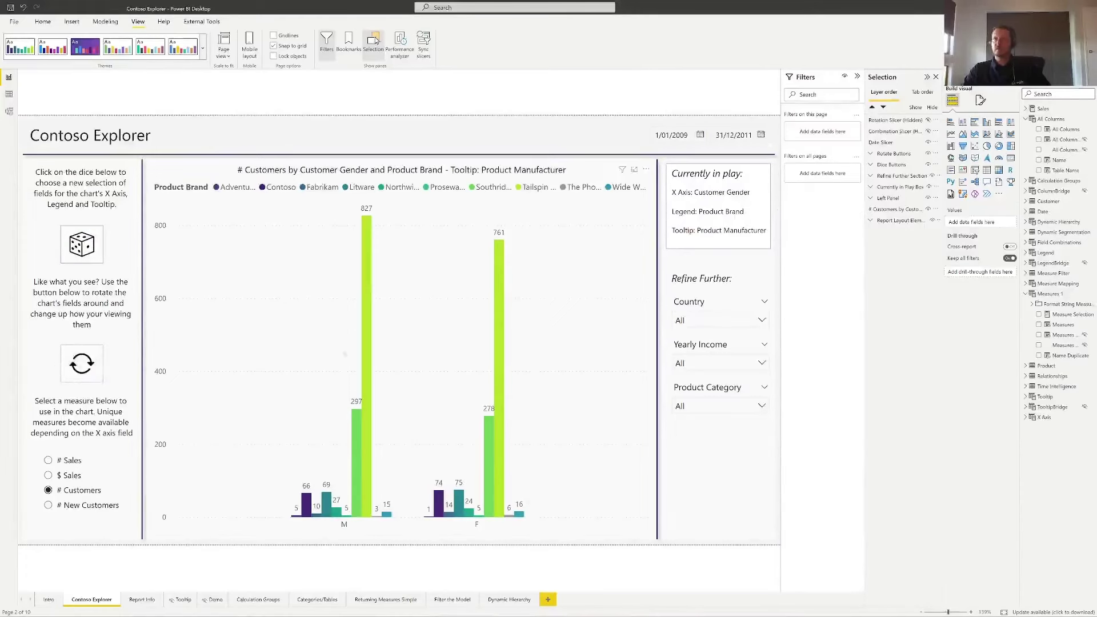
Step: Rotate the chart's fields twice, ending with Product Brand on the X axis, Customer Gender as legend and Product Manufacturer as tooltip
ctrl+click(87, 365)
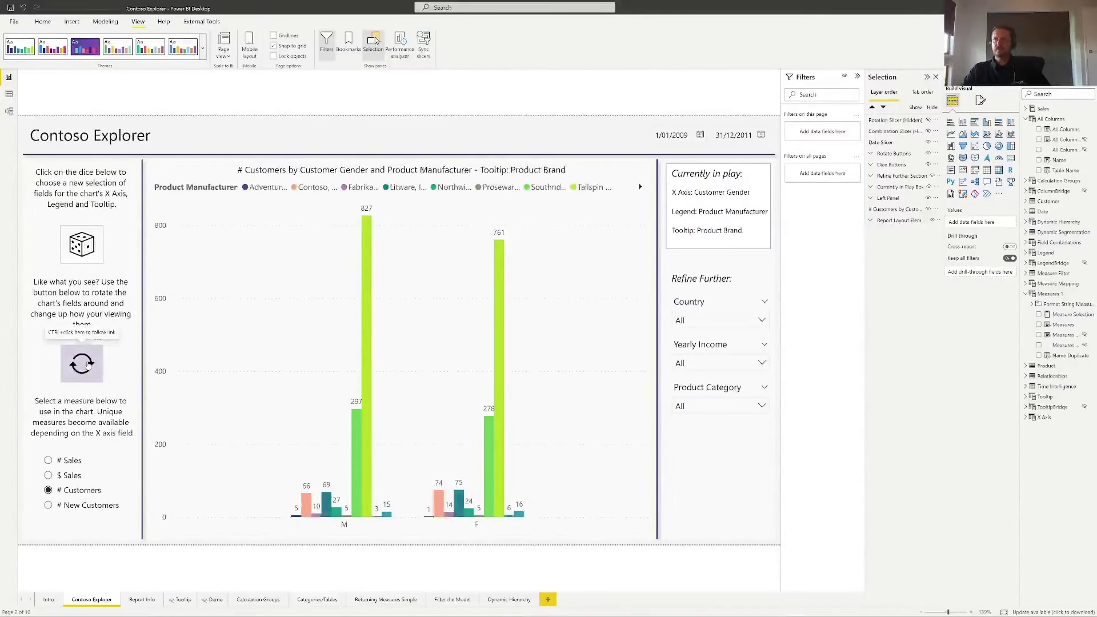
ctrl+click(87, 366)
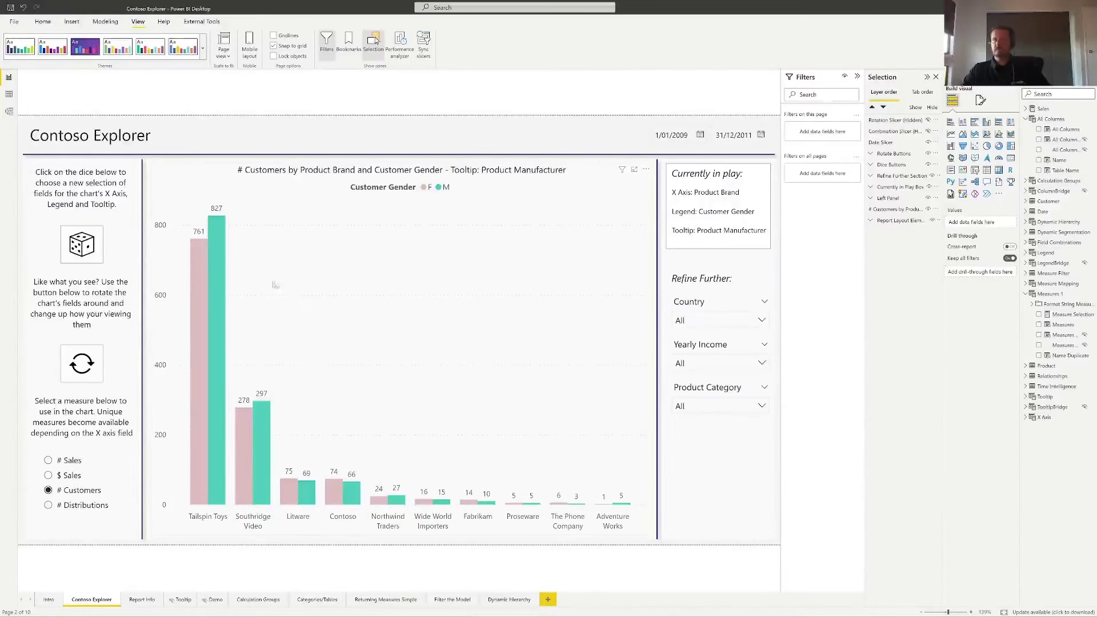
mouse_move(215, 285)
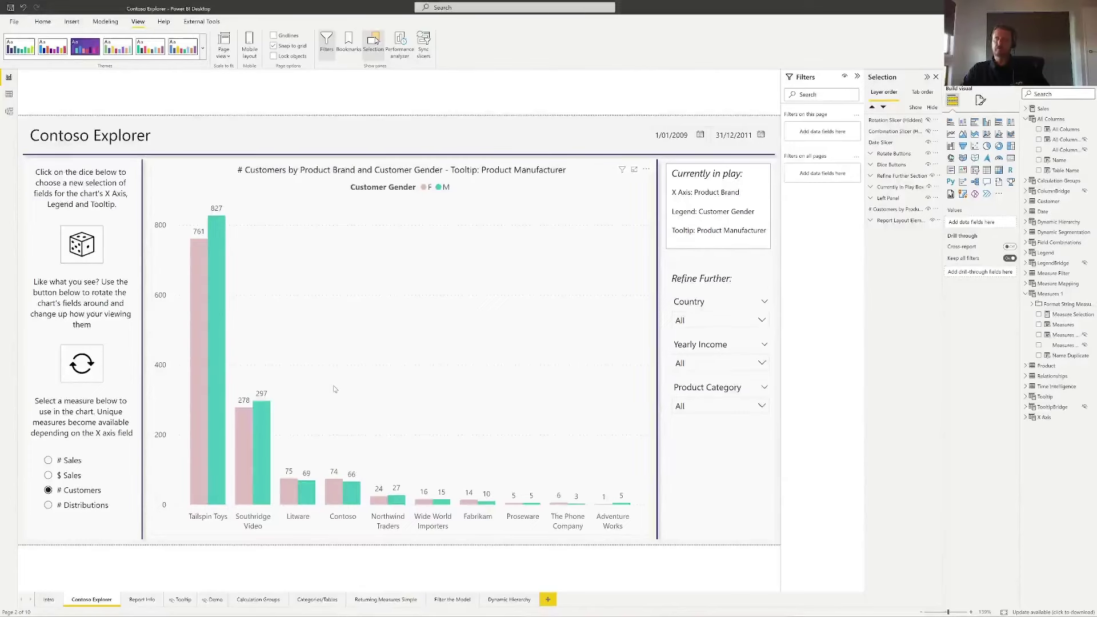
Step: Review the Cycling relationship diagram and display the Measure Filter table's Column and Measure rows
click(9, 111)
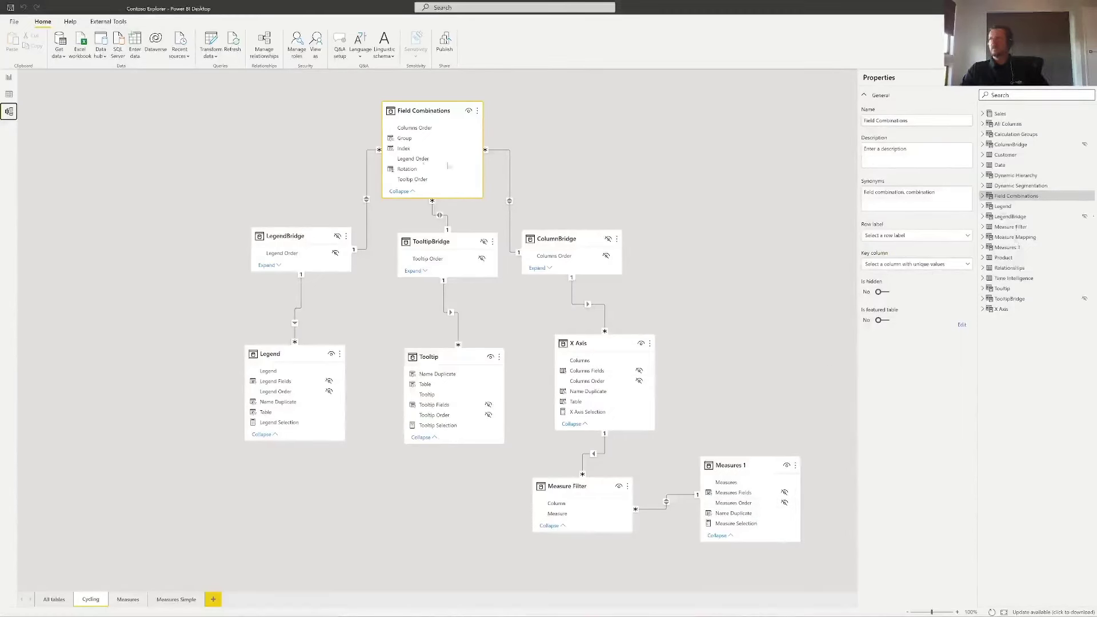
click(8, 95)
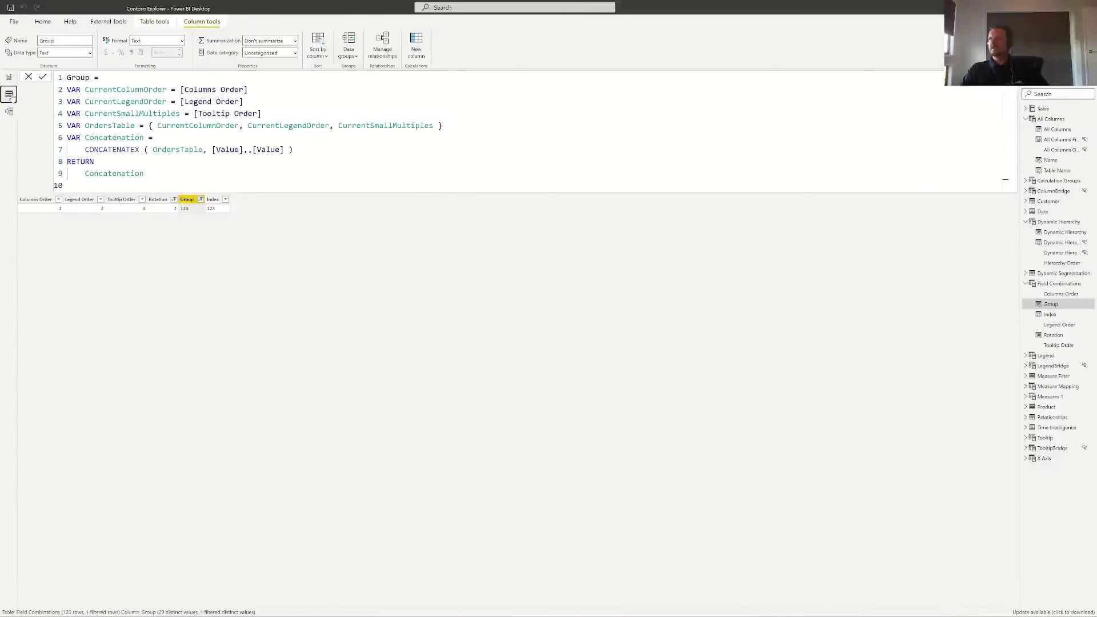
click(1067, 377)
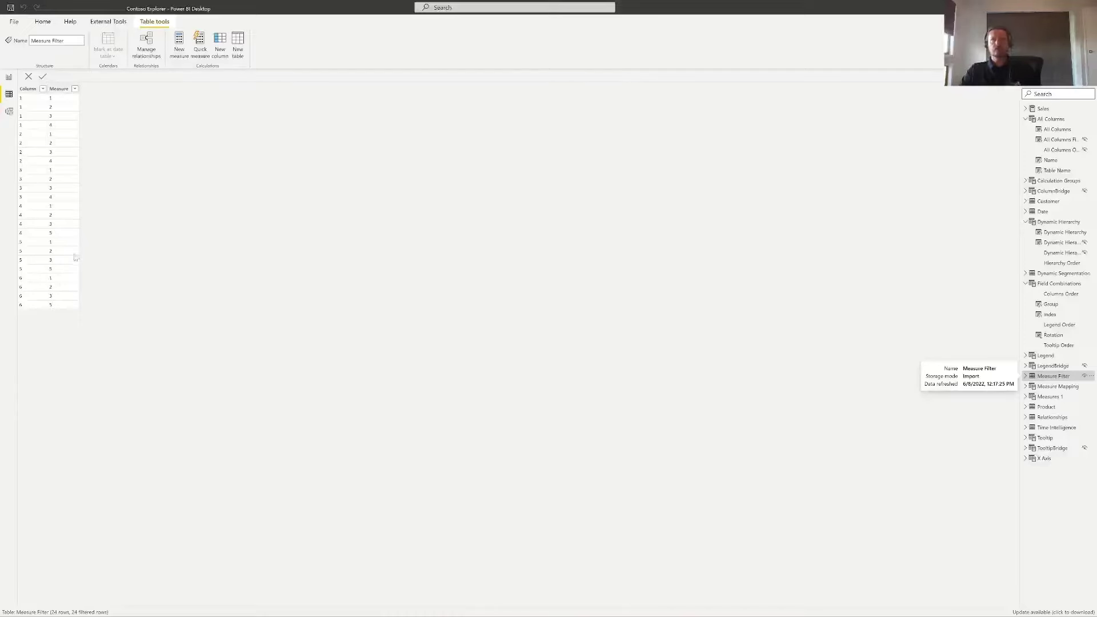
Step: Back on the Contoso Explorer report, rotate the chart's fields four times until Customer Gender is on the X axis with Product Brand as legend
click(9, 77)
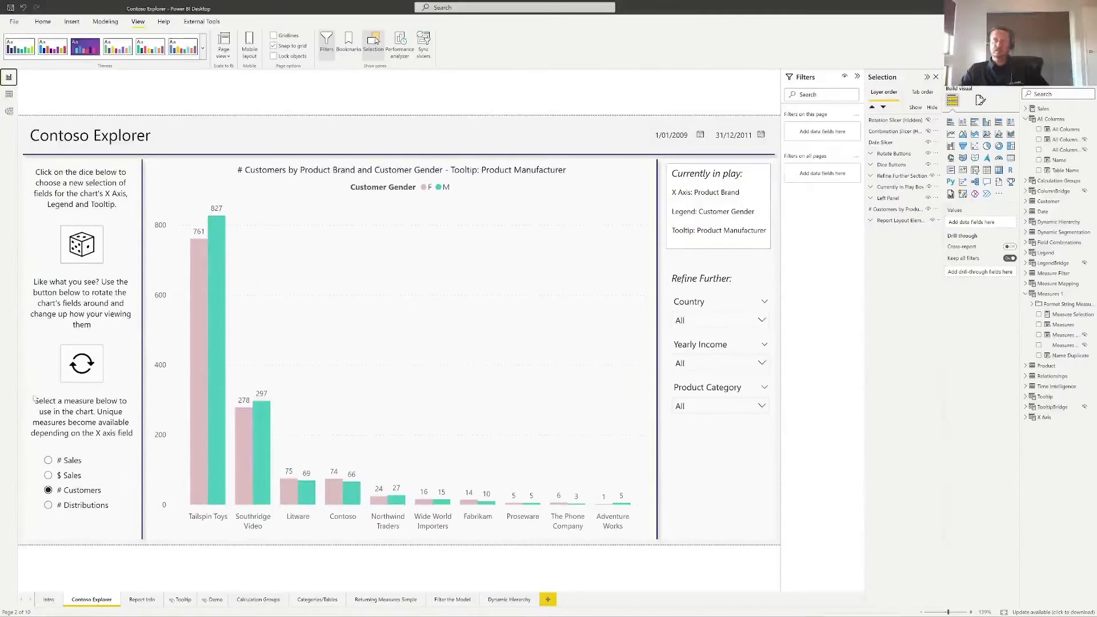
ctrl+click(82, 366)
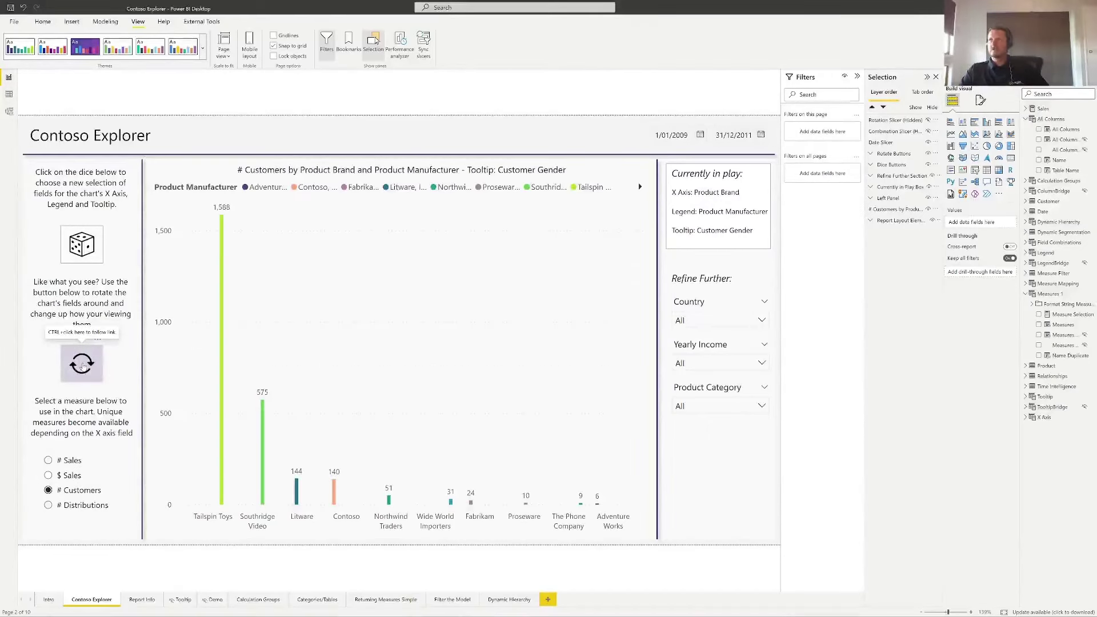
ctrl+click(81, 365)
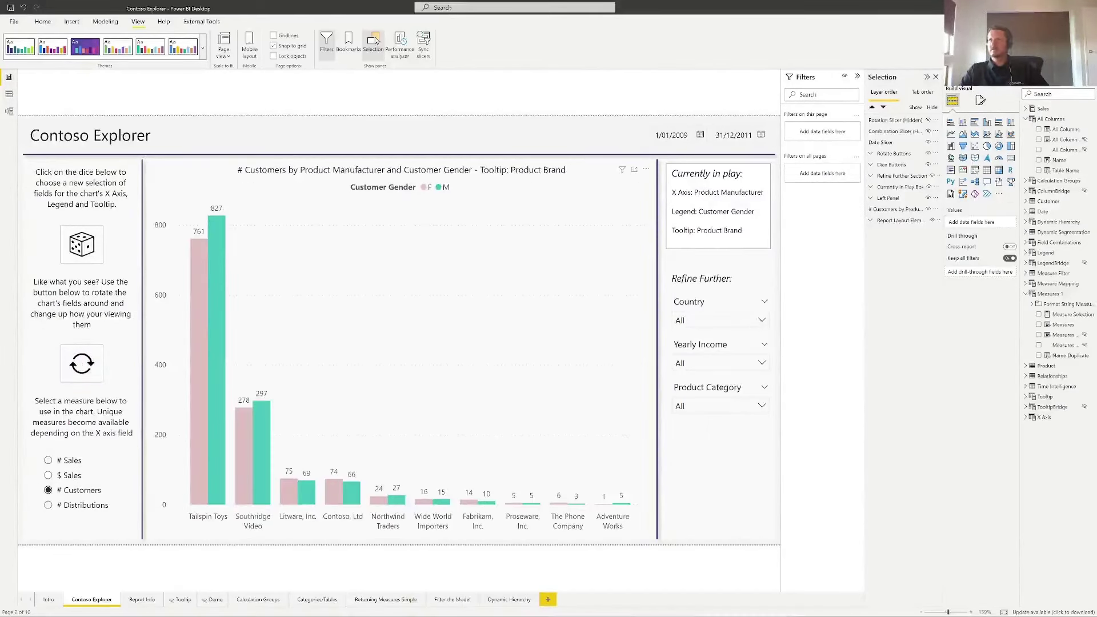
ctrl+click(83, 364)
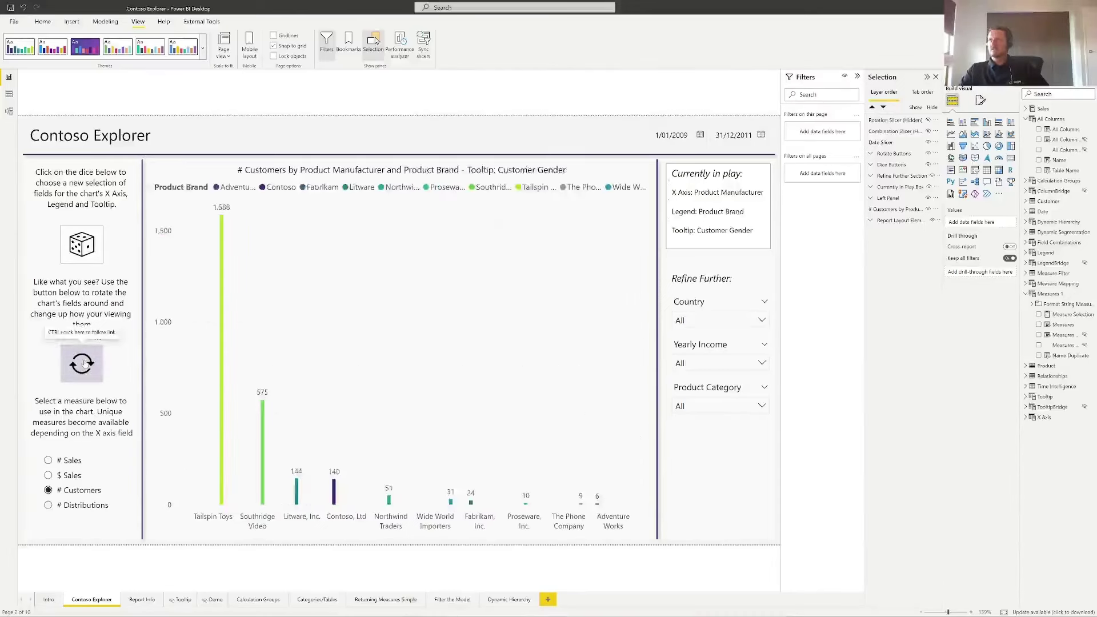
ctrl+click(84, 364)
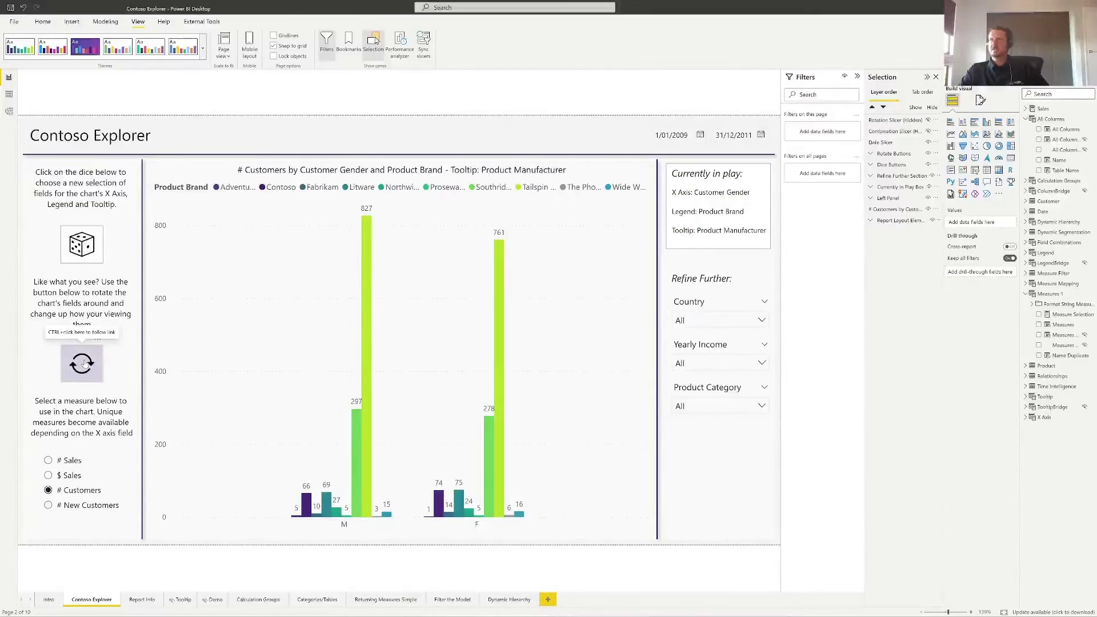